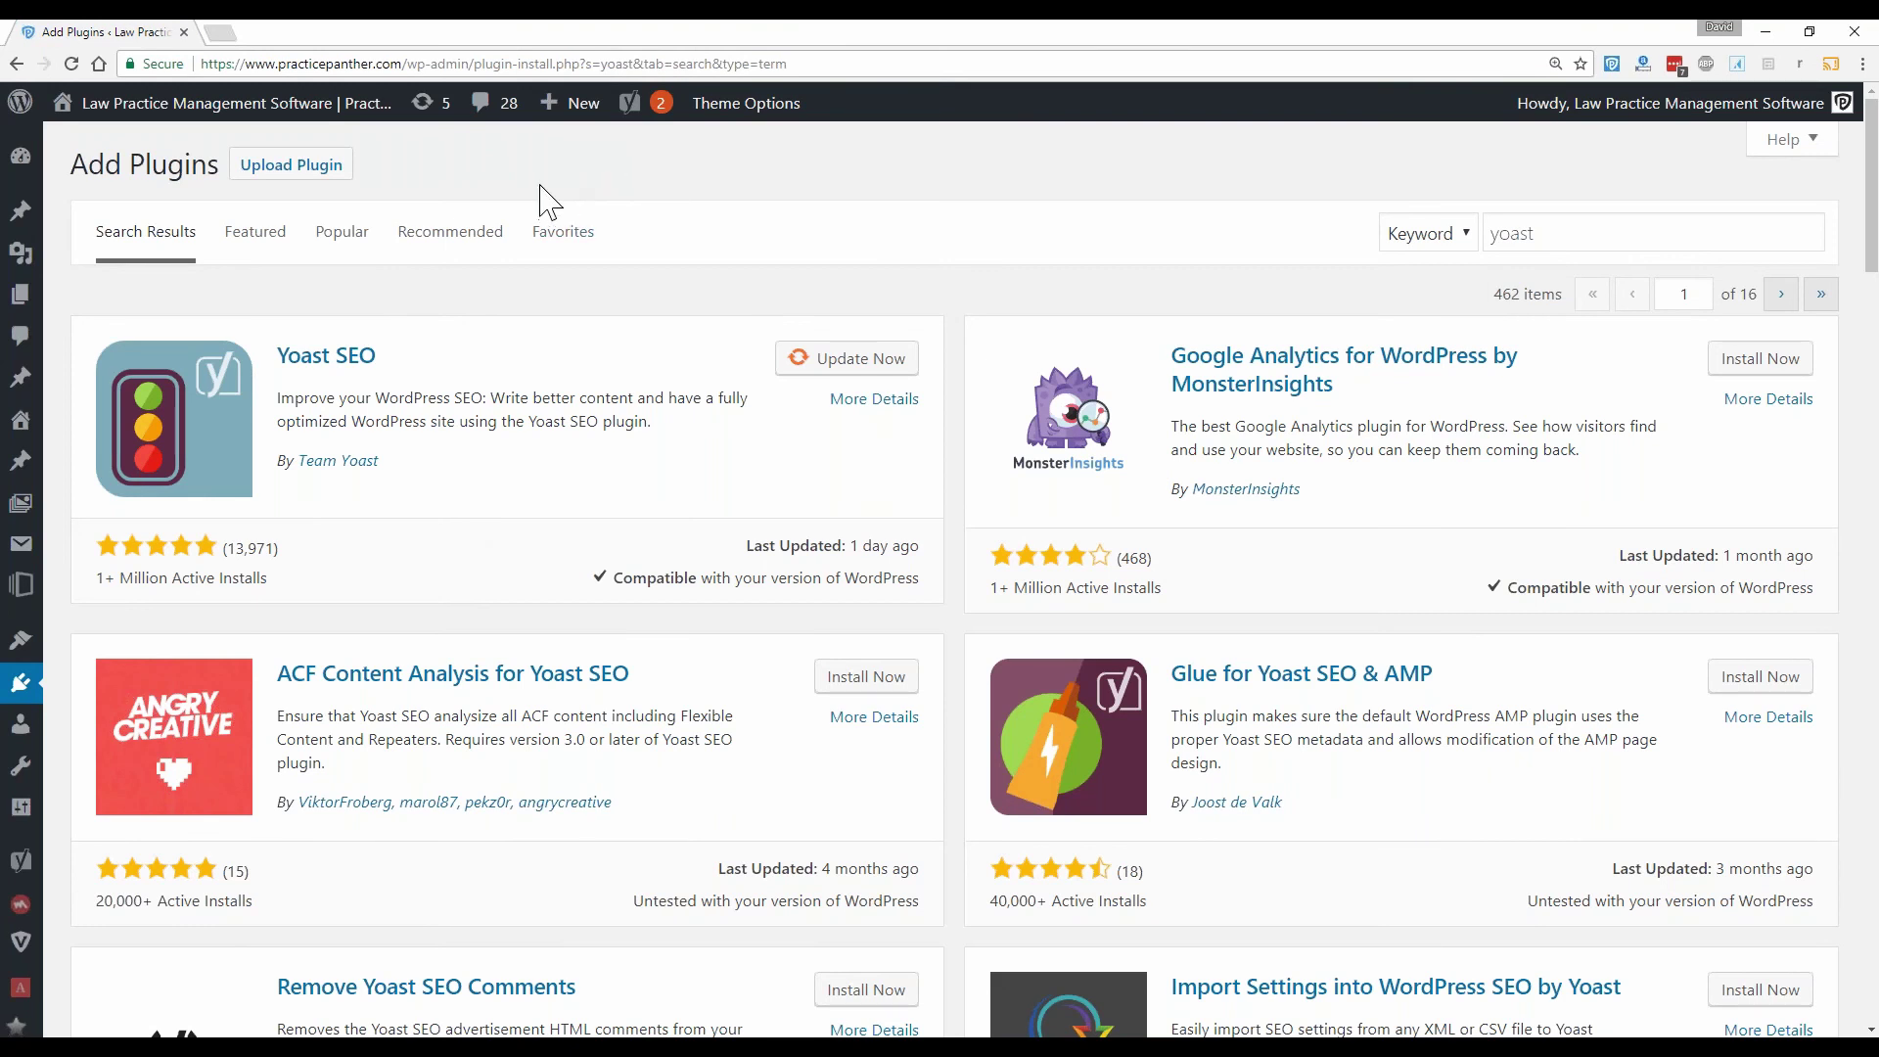
{"action": "mouse_move", "coordinate": [20, 685]}
{"action": "left_click", "coordinate": [1527, 235]}
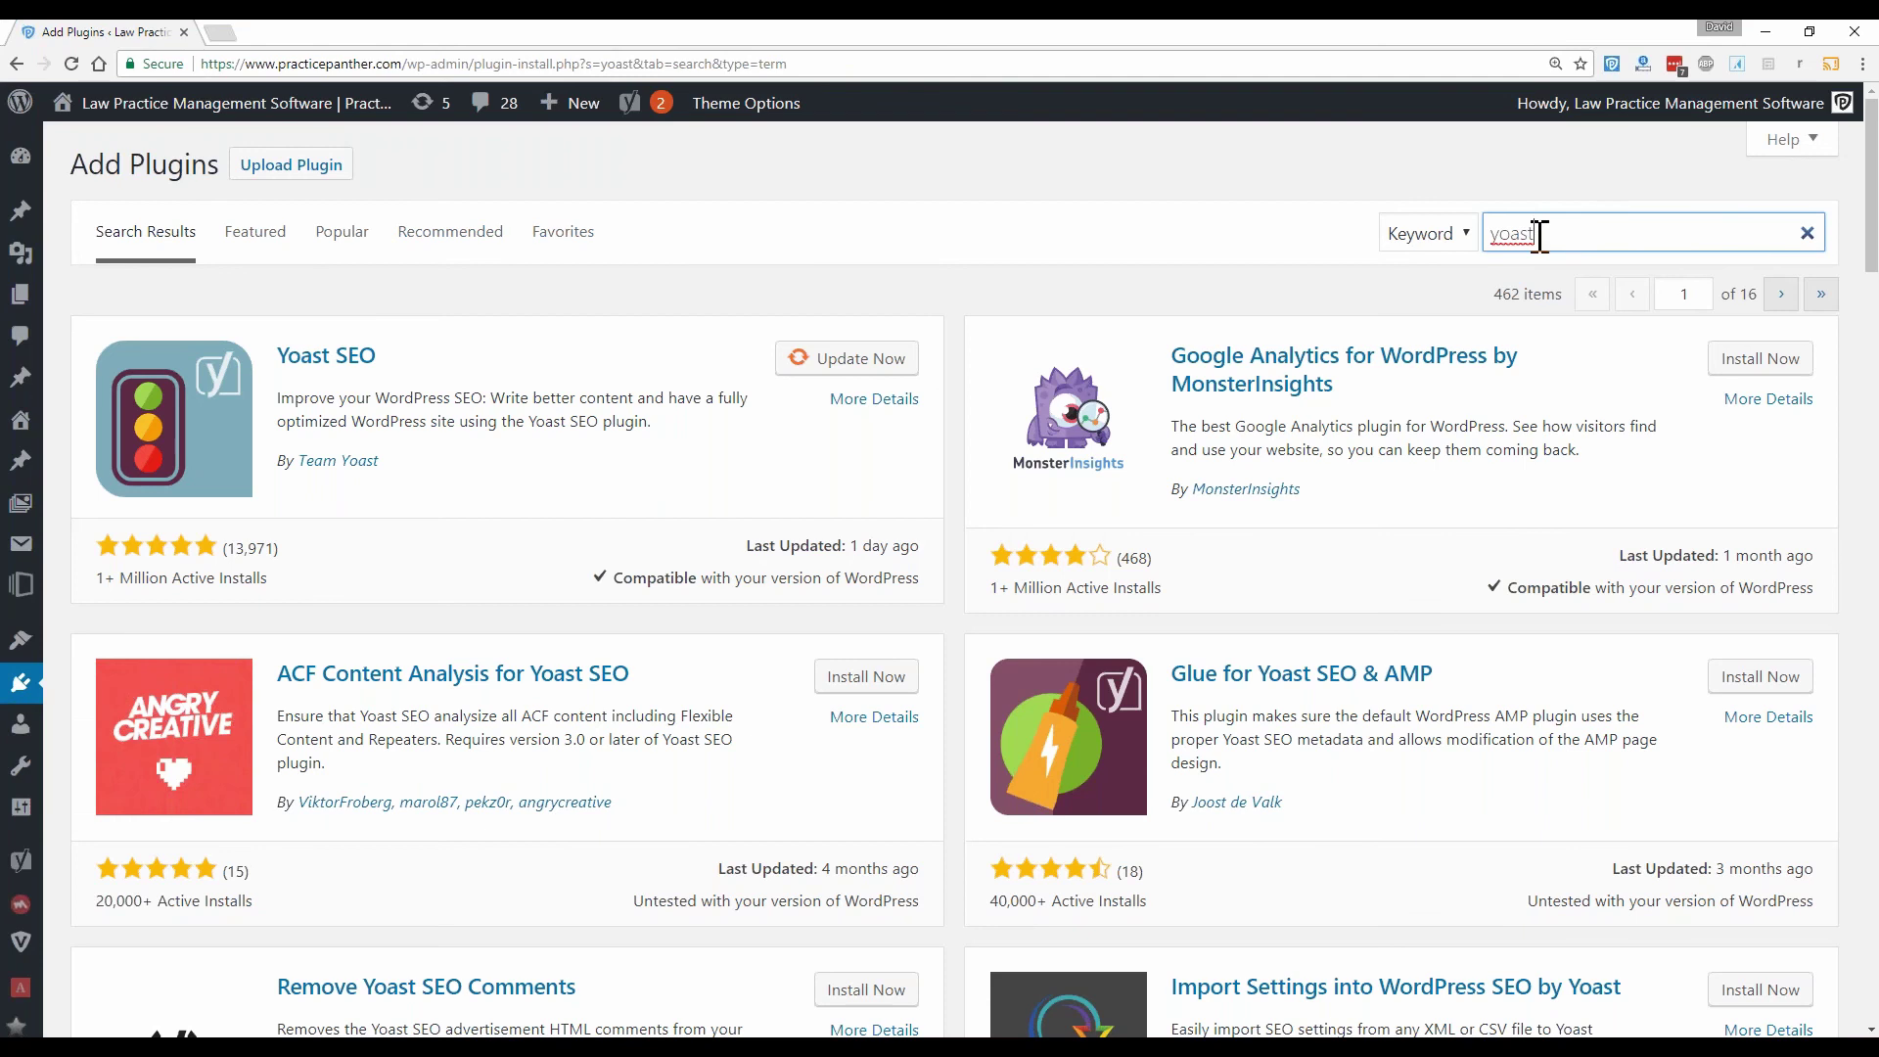
{"action": "left_click_drag", "start_coordinate": [1535, 235], "coordinate": [1481, 233]}
{"action": "left_click", "coordinate": [1336, 191]}
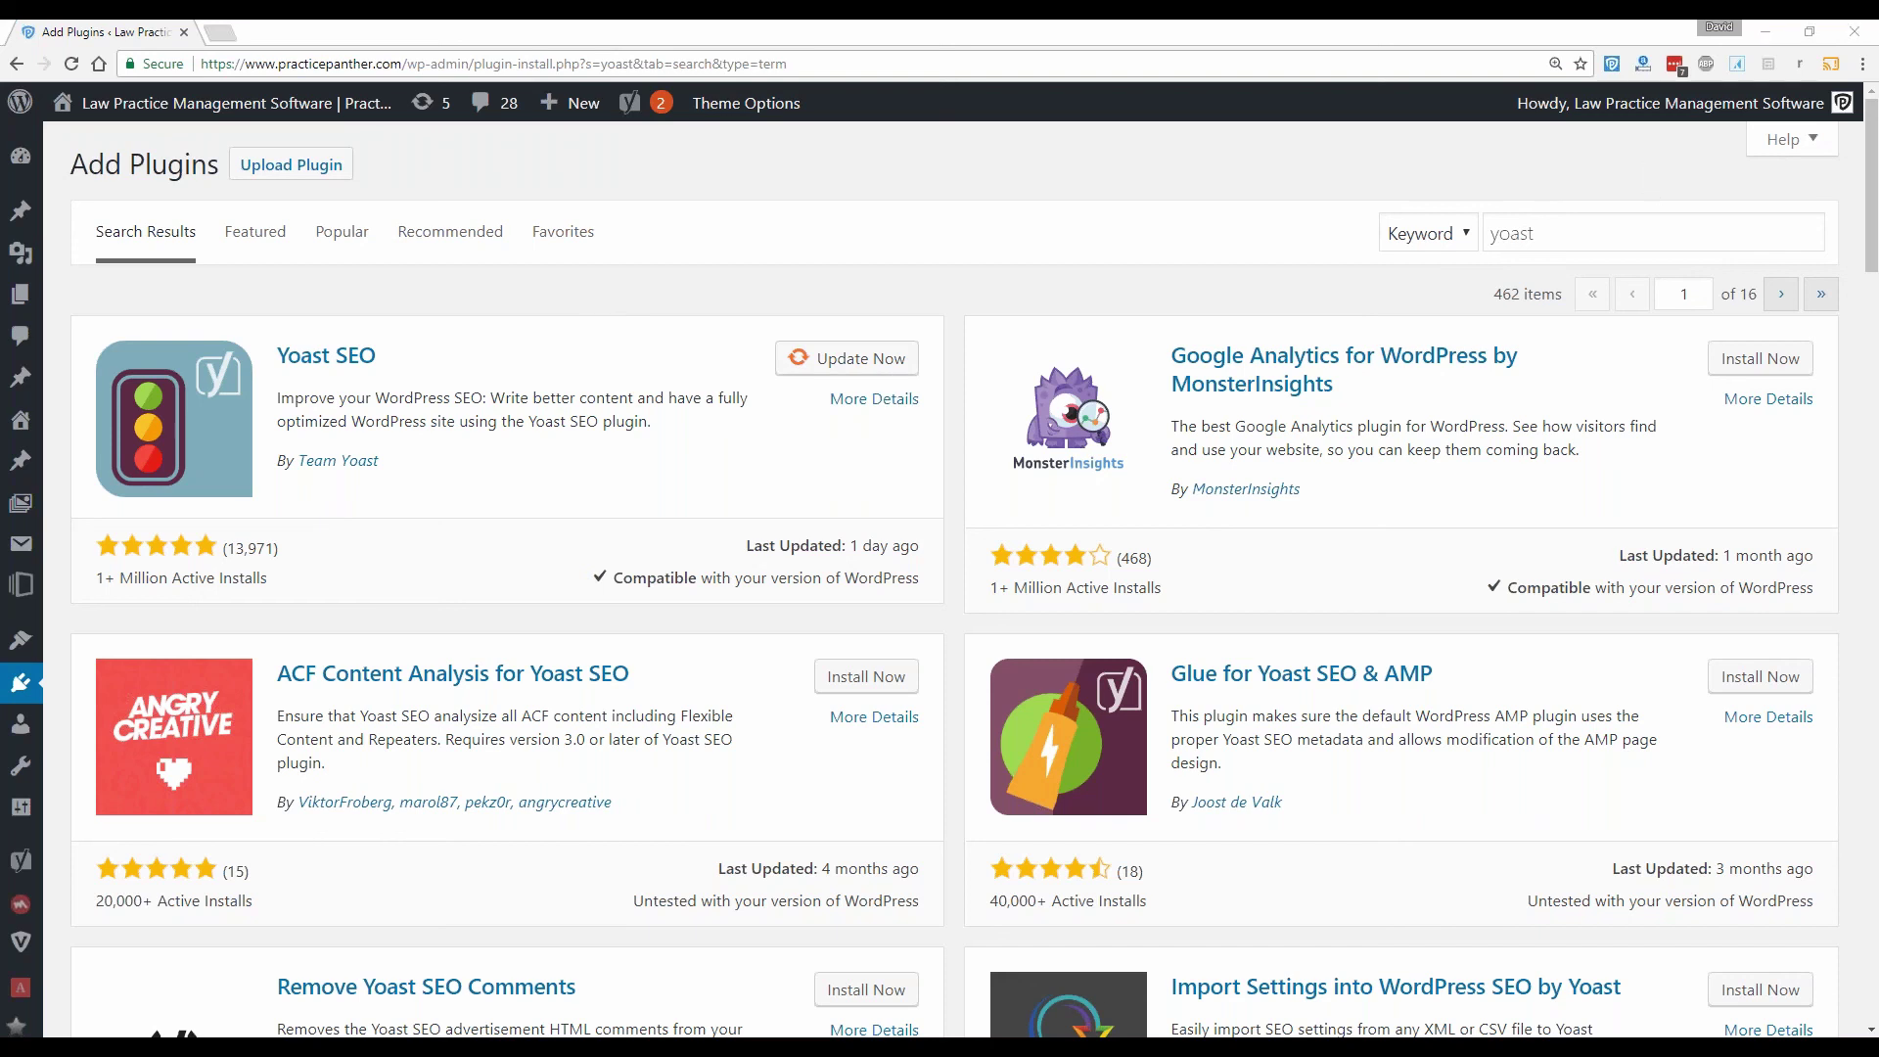
Step: Bring the Add New Post page into the browser window and review the keyword wording in the post's title
{"action": "left_click_drag", "start_coordinate": [1384, 461], "coordinate": [705, 37]}
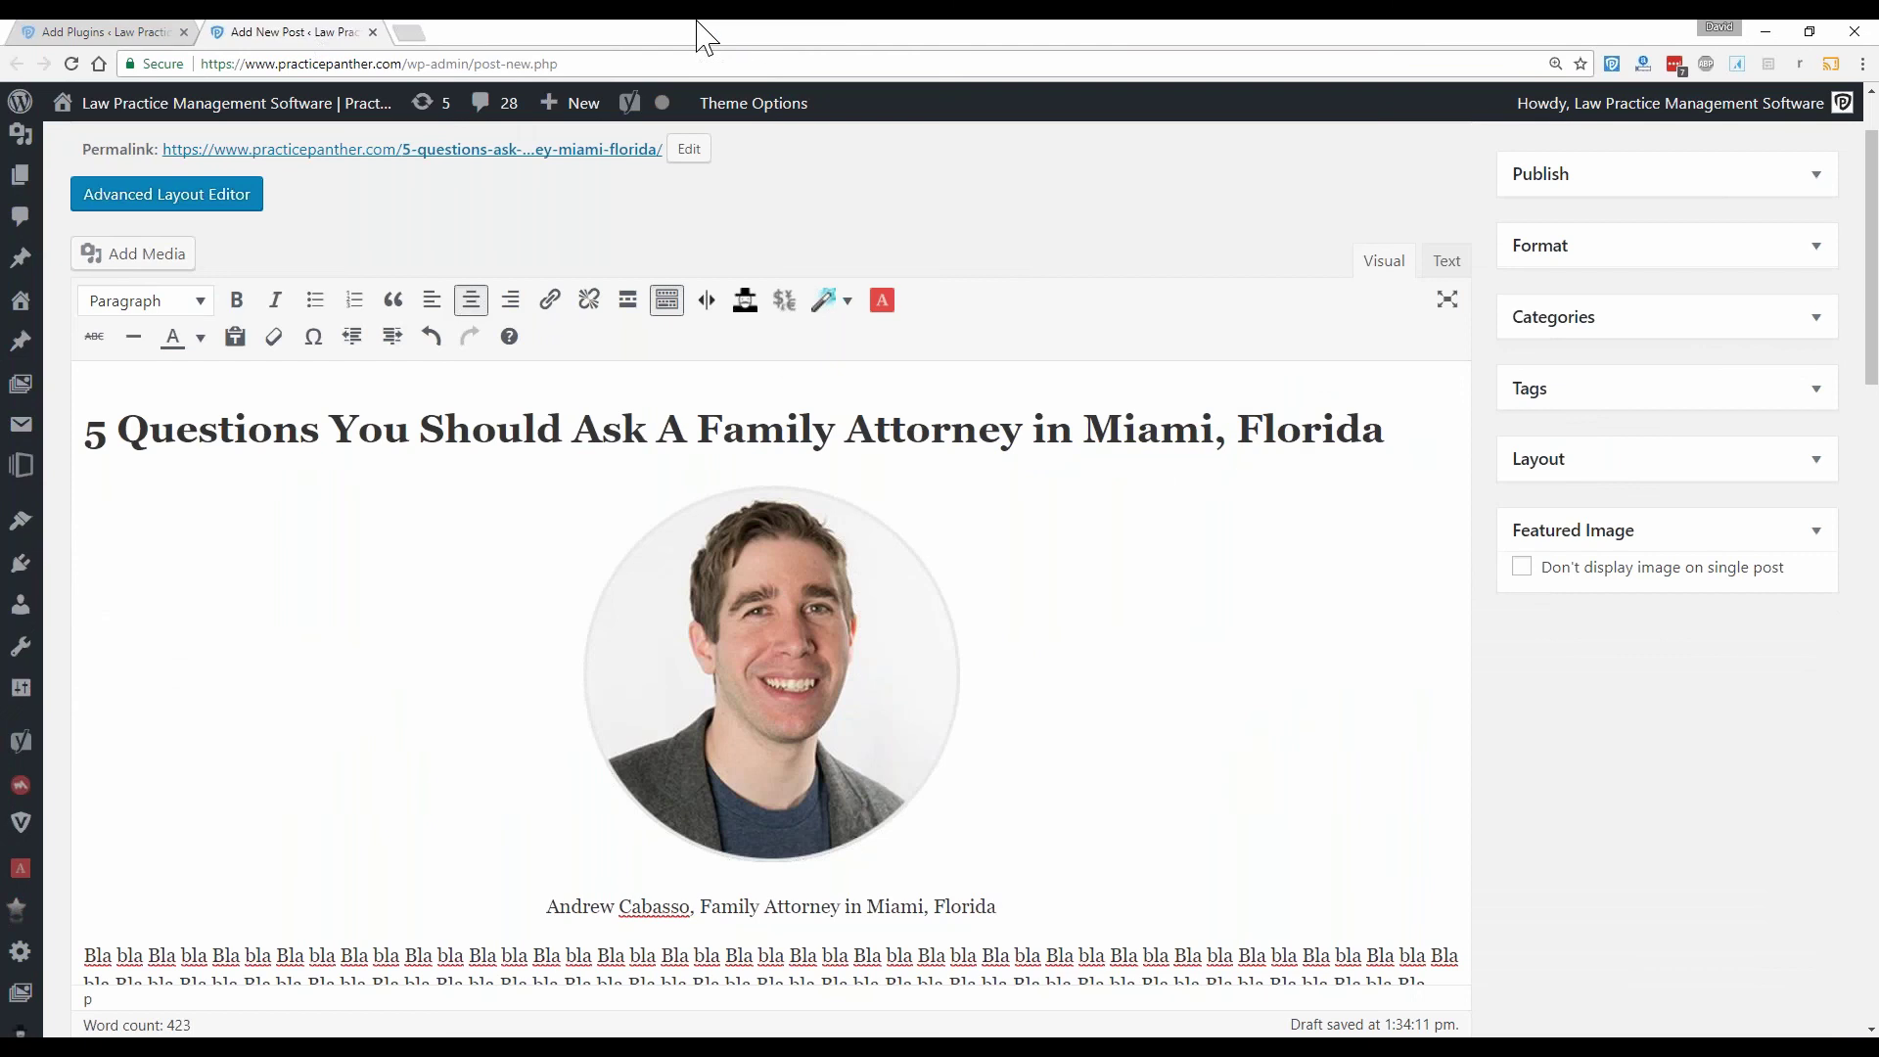
{"action": "scroll", "coordinate": [599, 259], "scroll_direction": "up", "scroll_amount": 2}
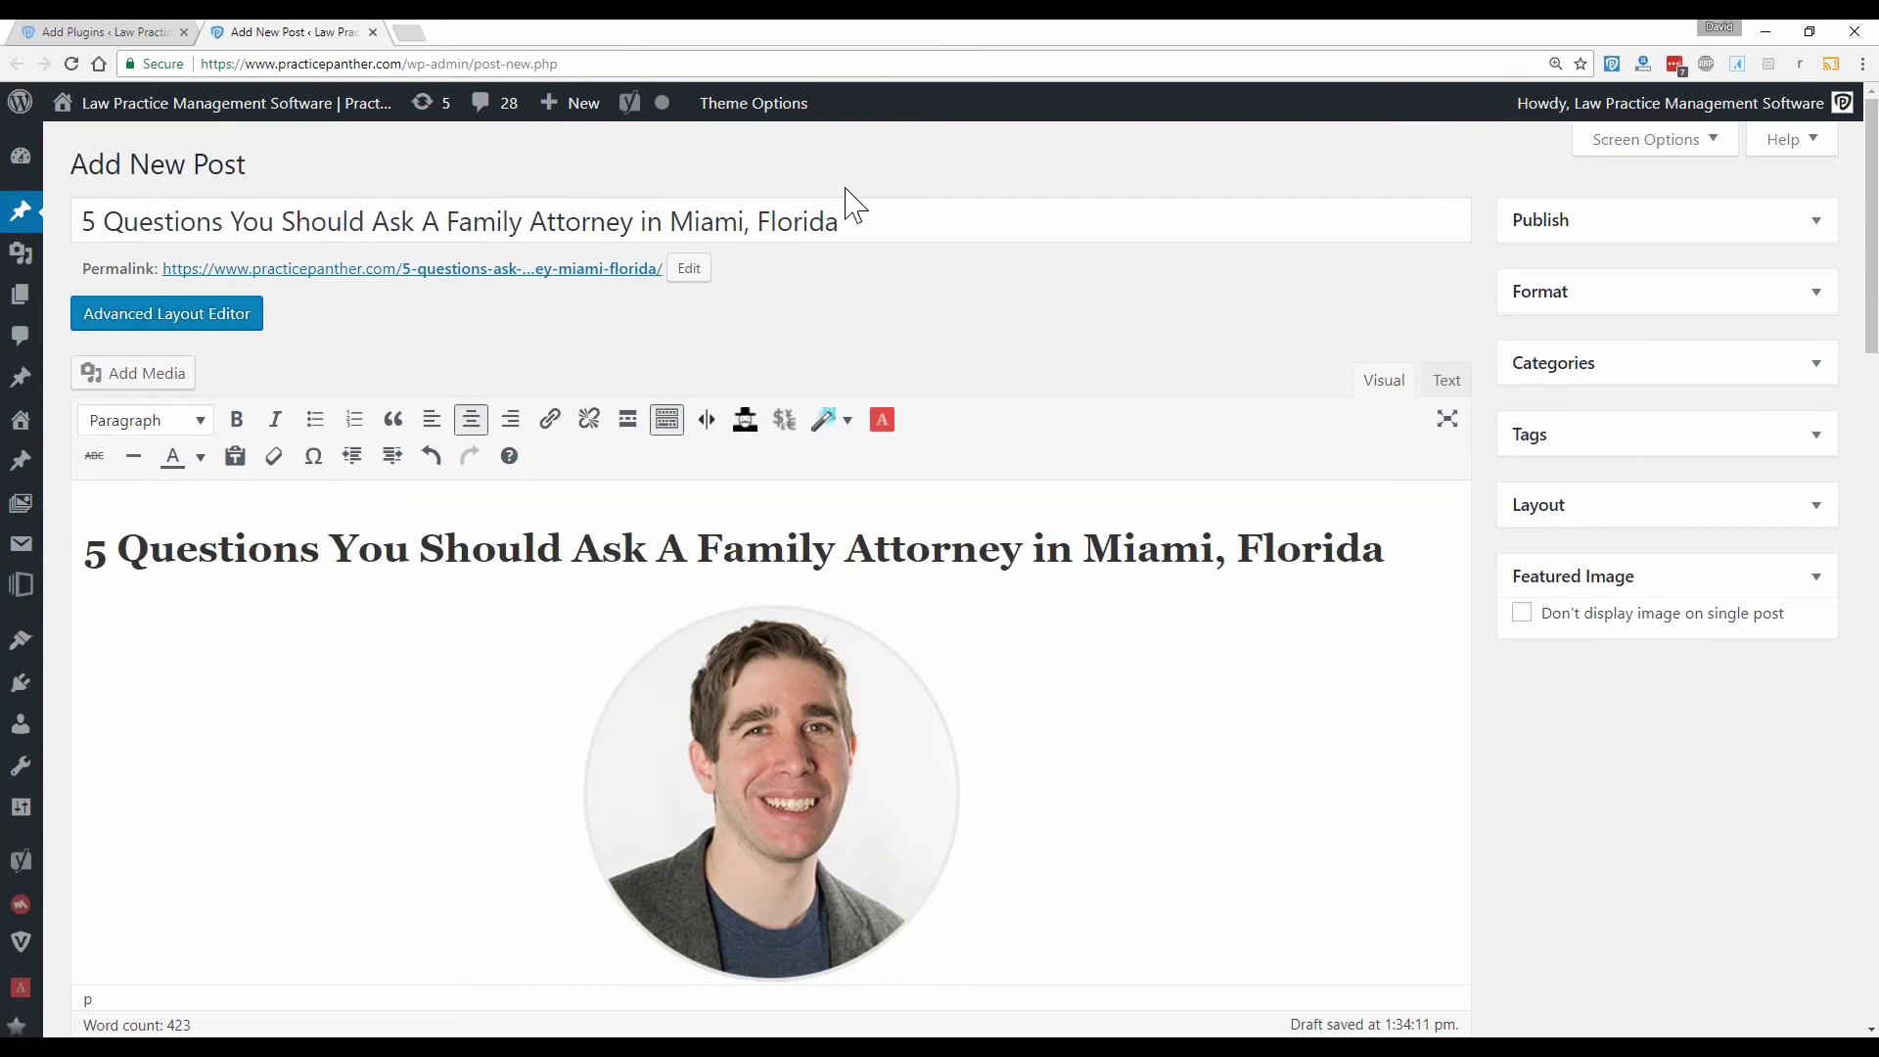
{"action": "left_click_drag", "start_coordinate": [669, 219], "coordinate": [851, 218]}
{"action": "left_click_drag", "start_coordinate": [630, 218], "coordinate": [34, 252]}
{"action": "left_click", "coordinate": [279, 168]}
{"action": "left_click_drag", "start_coordinate": [874, 224], "coordinate": [40, 221]}
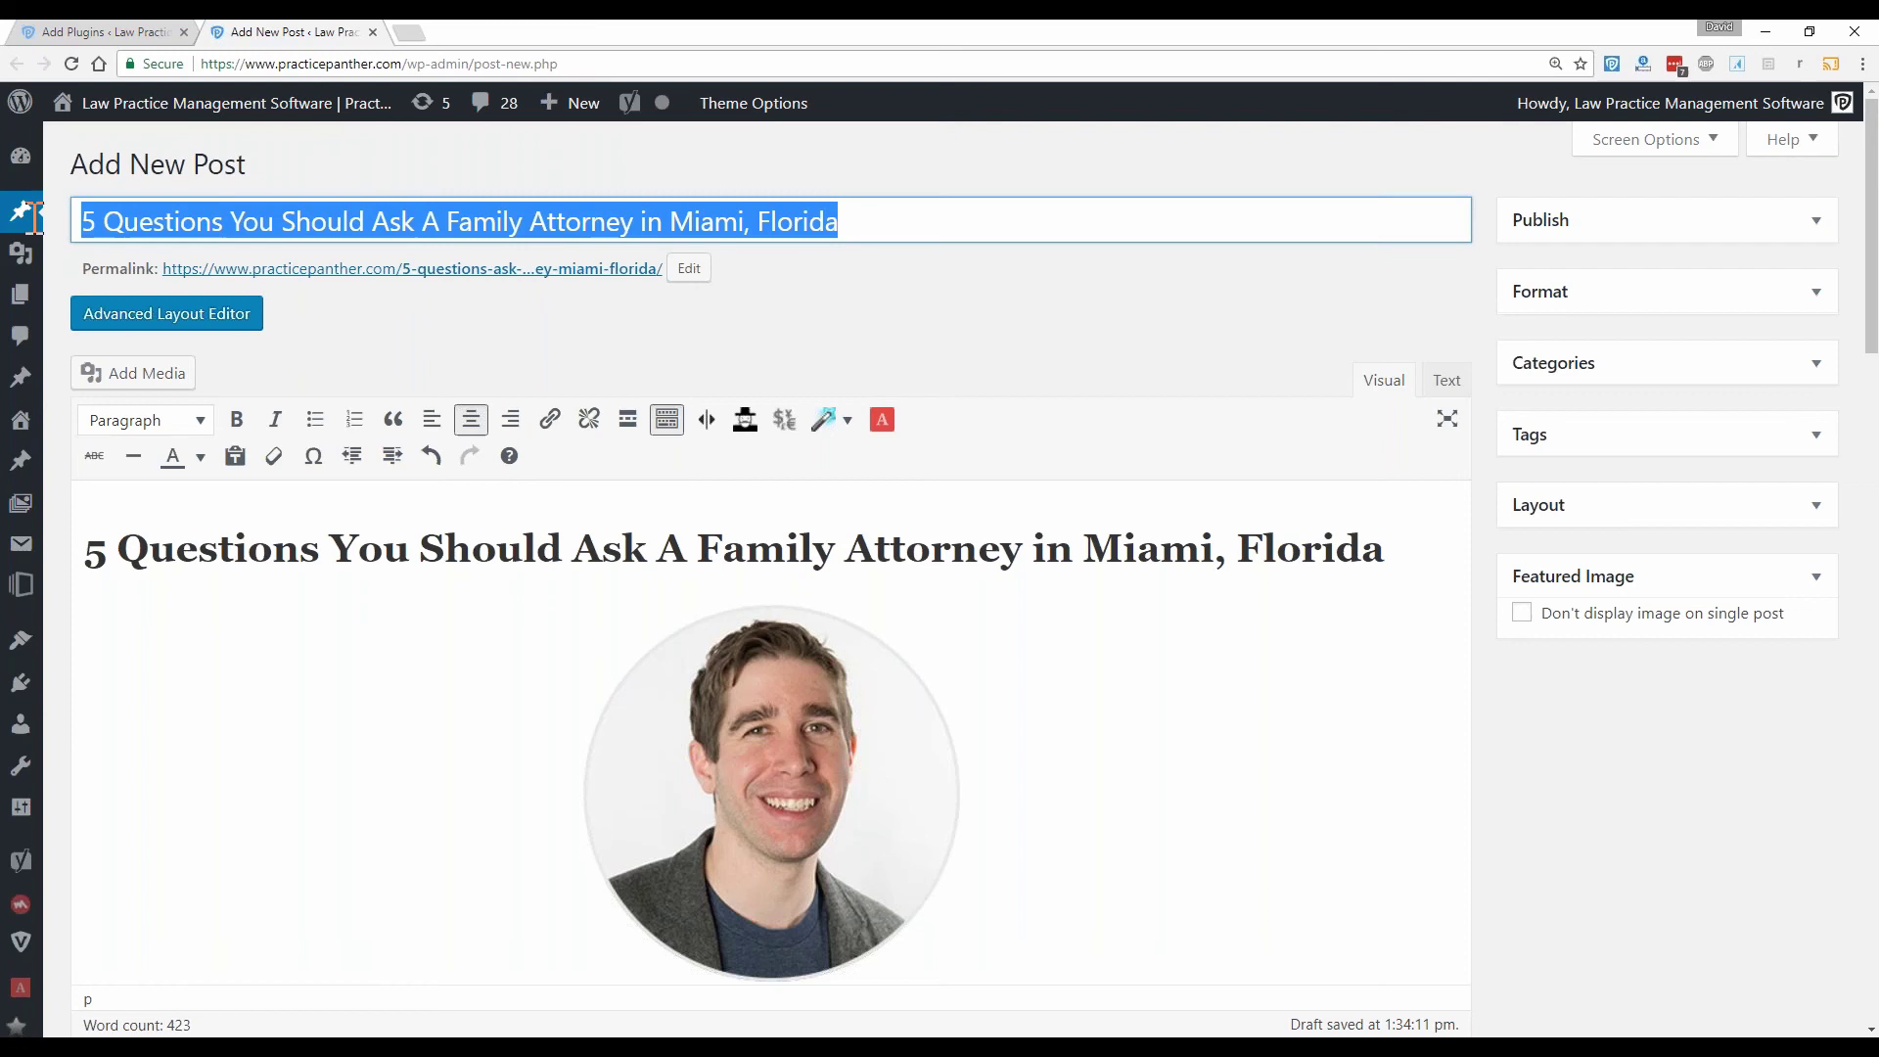
{"action": "left_click", "coordinate": [377, 211]}
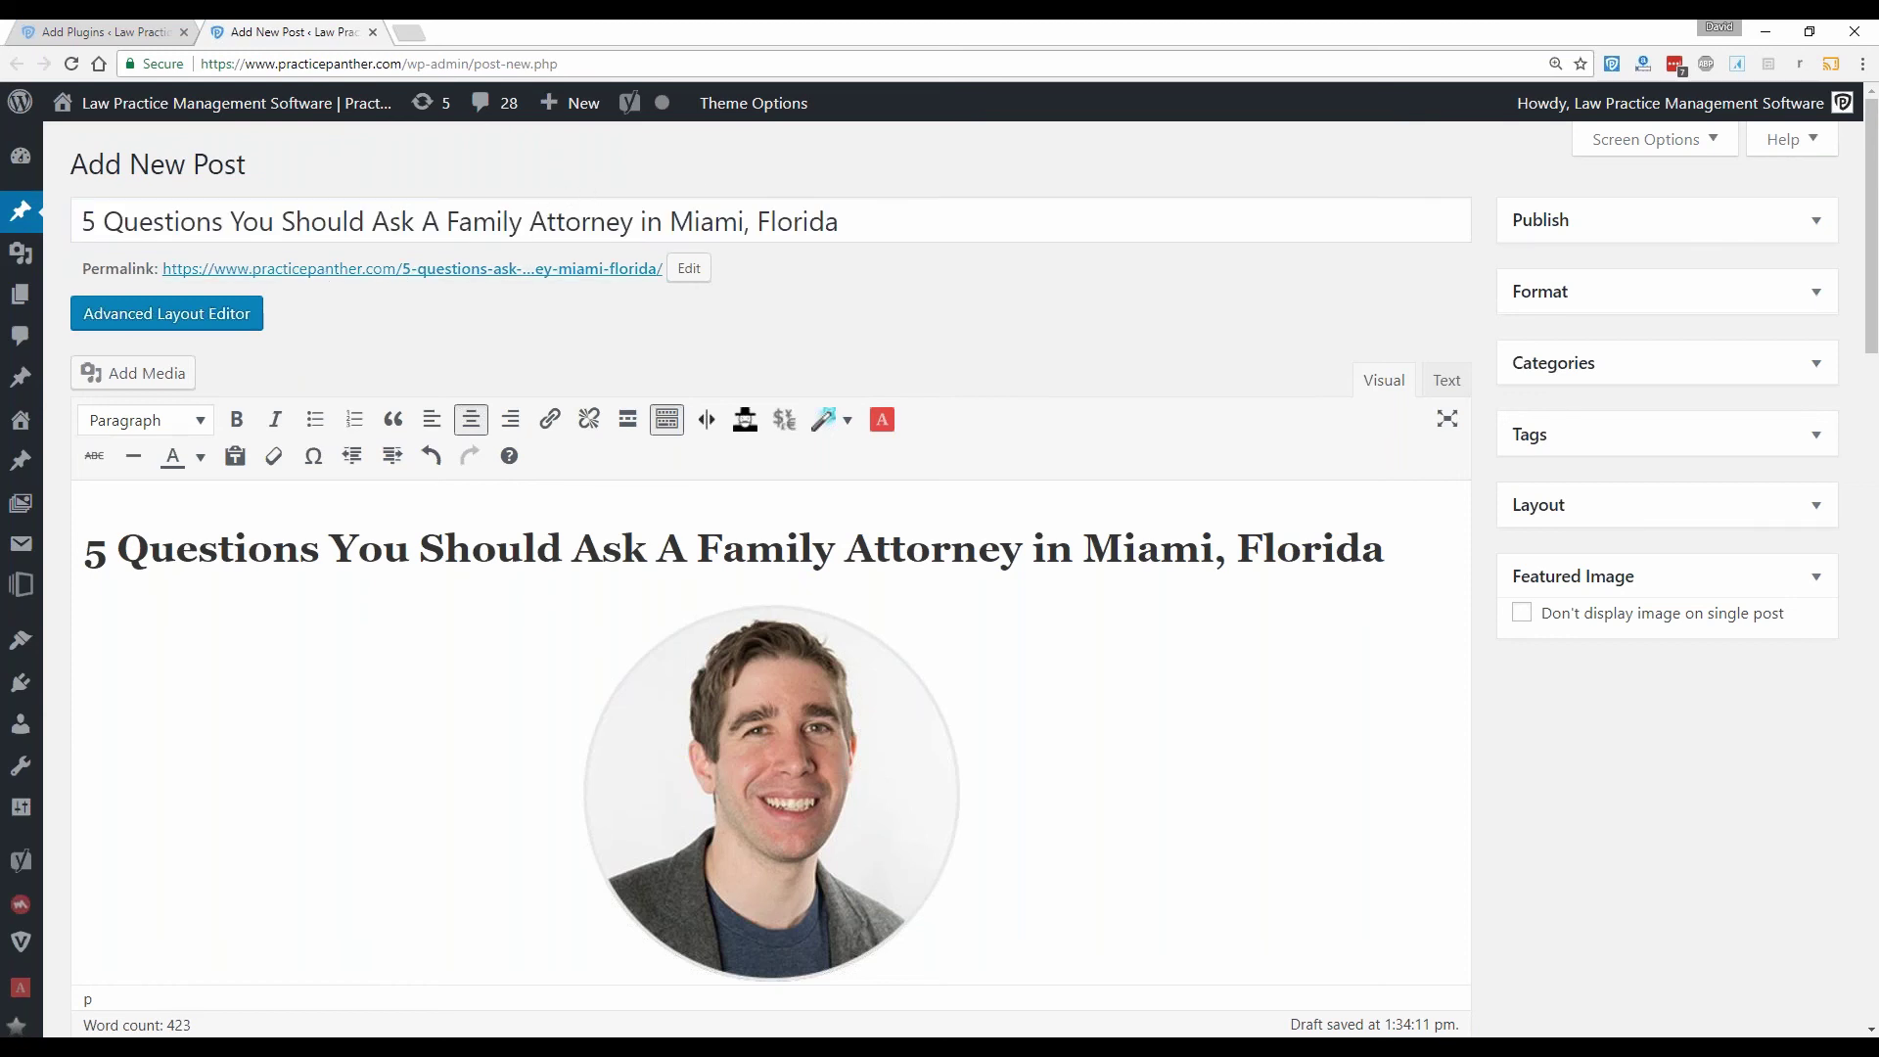
Step: Try 19863 as the post's permalink slug and undo the replacement
{"action": "left_click", "coordinate": [689, 270]}
{"action": "left_click_drag", "start_coordinate": [411, 268], "coordinate": [685, 268]}
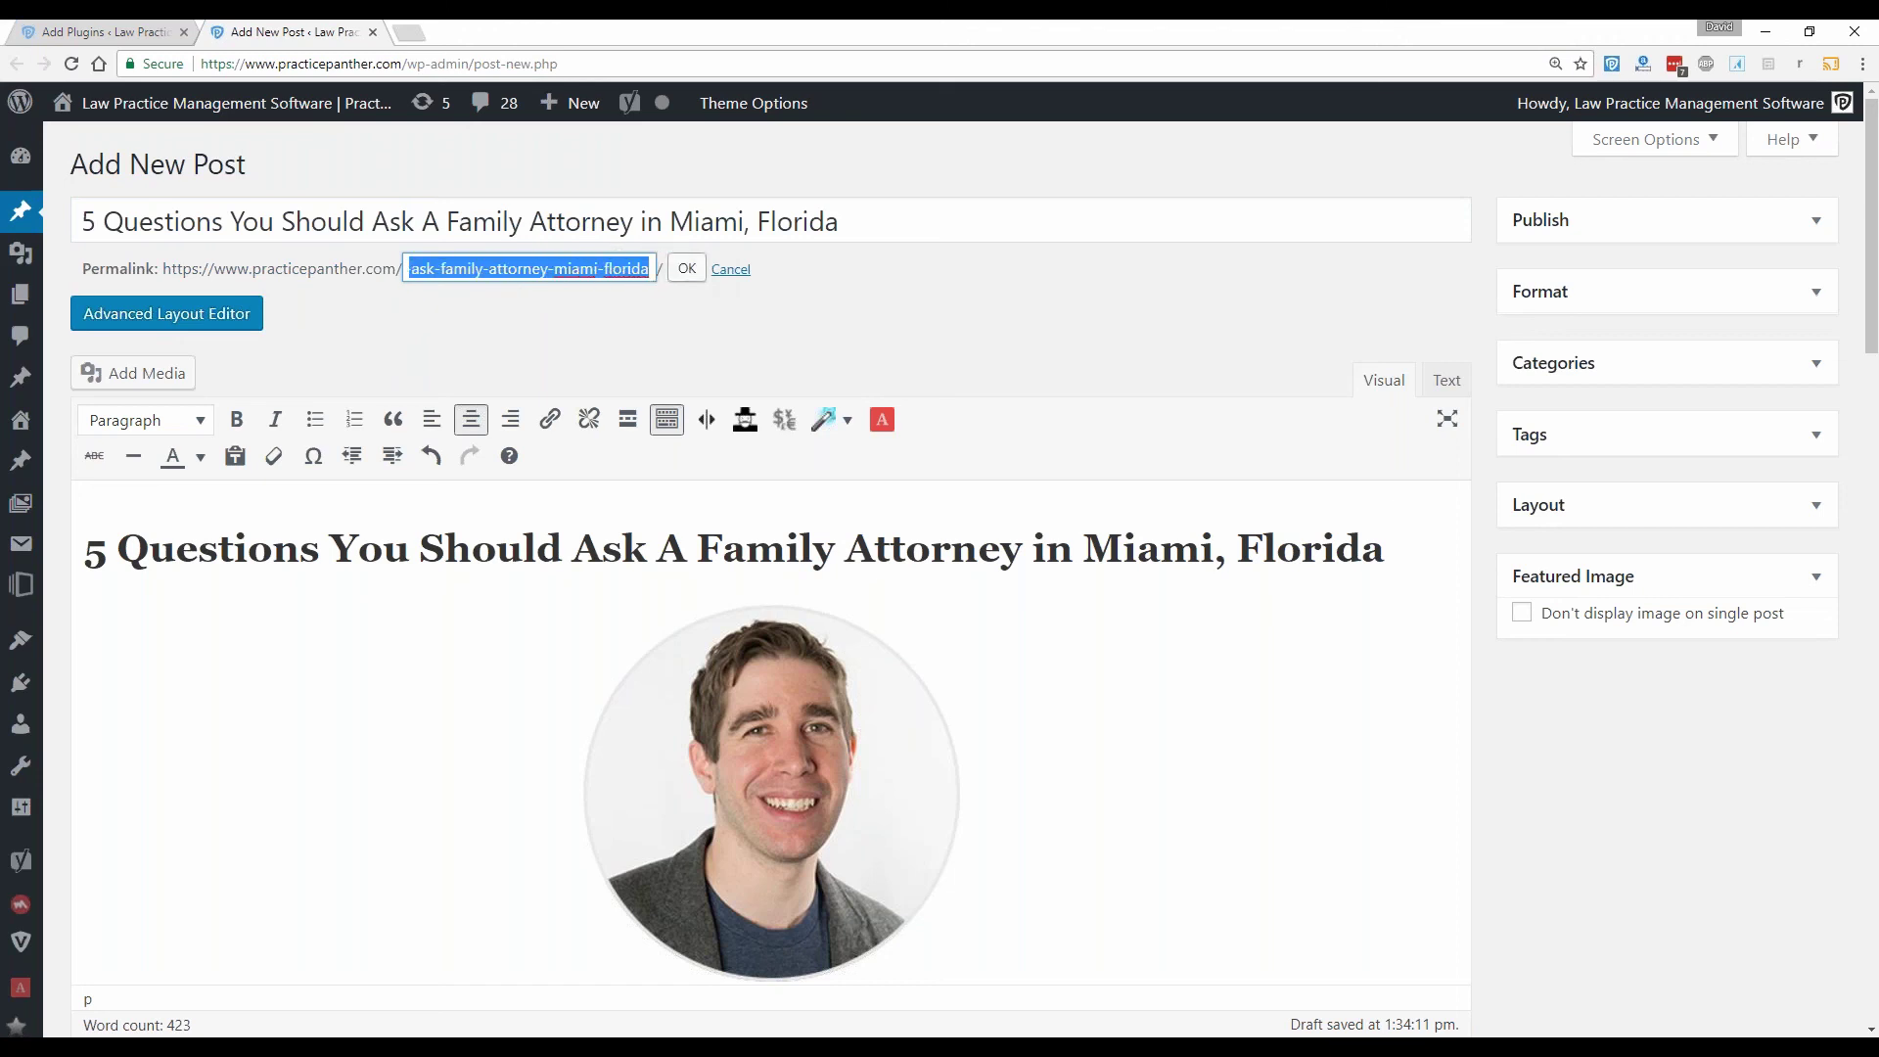
{"action": "type", "text": "19863"}
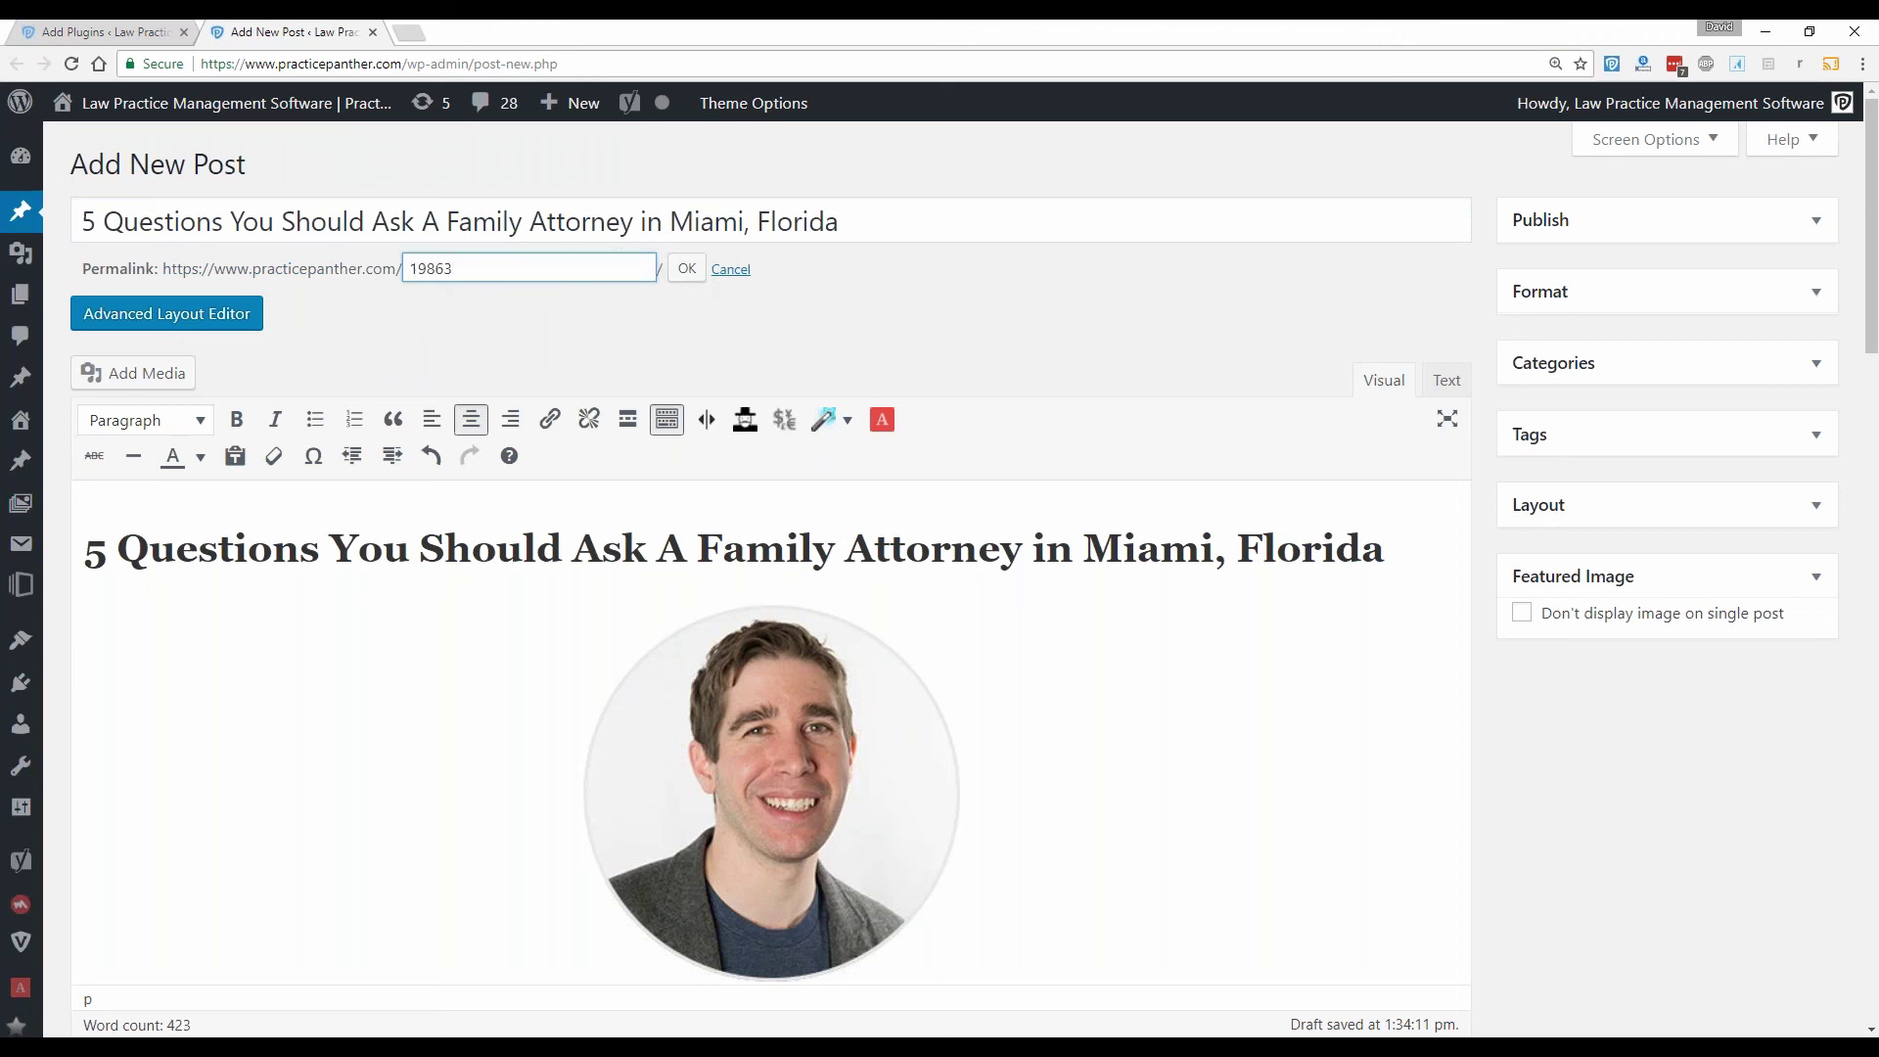
{"action": "key", "text": "ctrl+z"}
{"action": "left_click", "coordinate": [538, 274]}
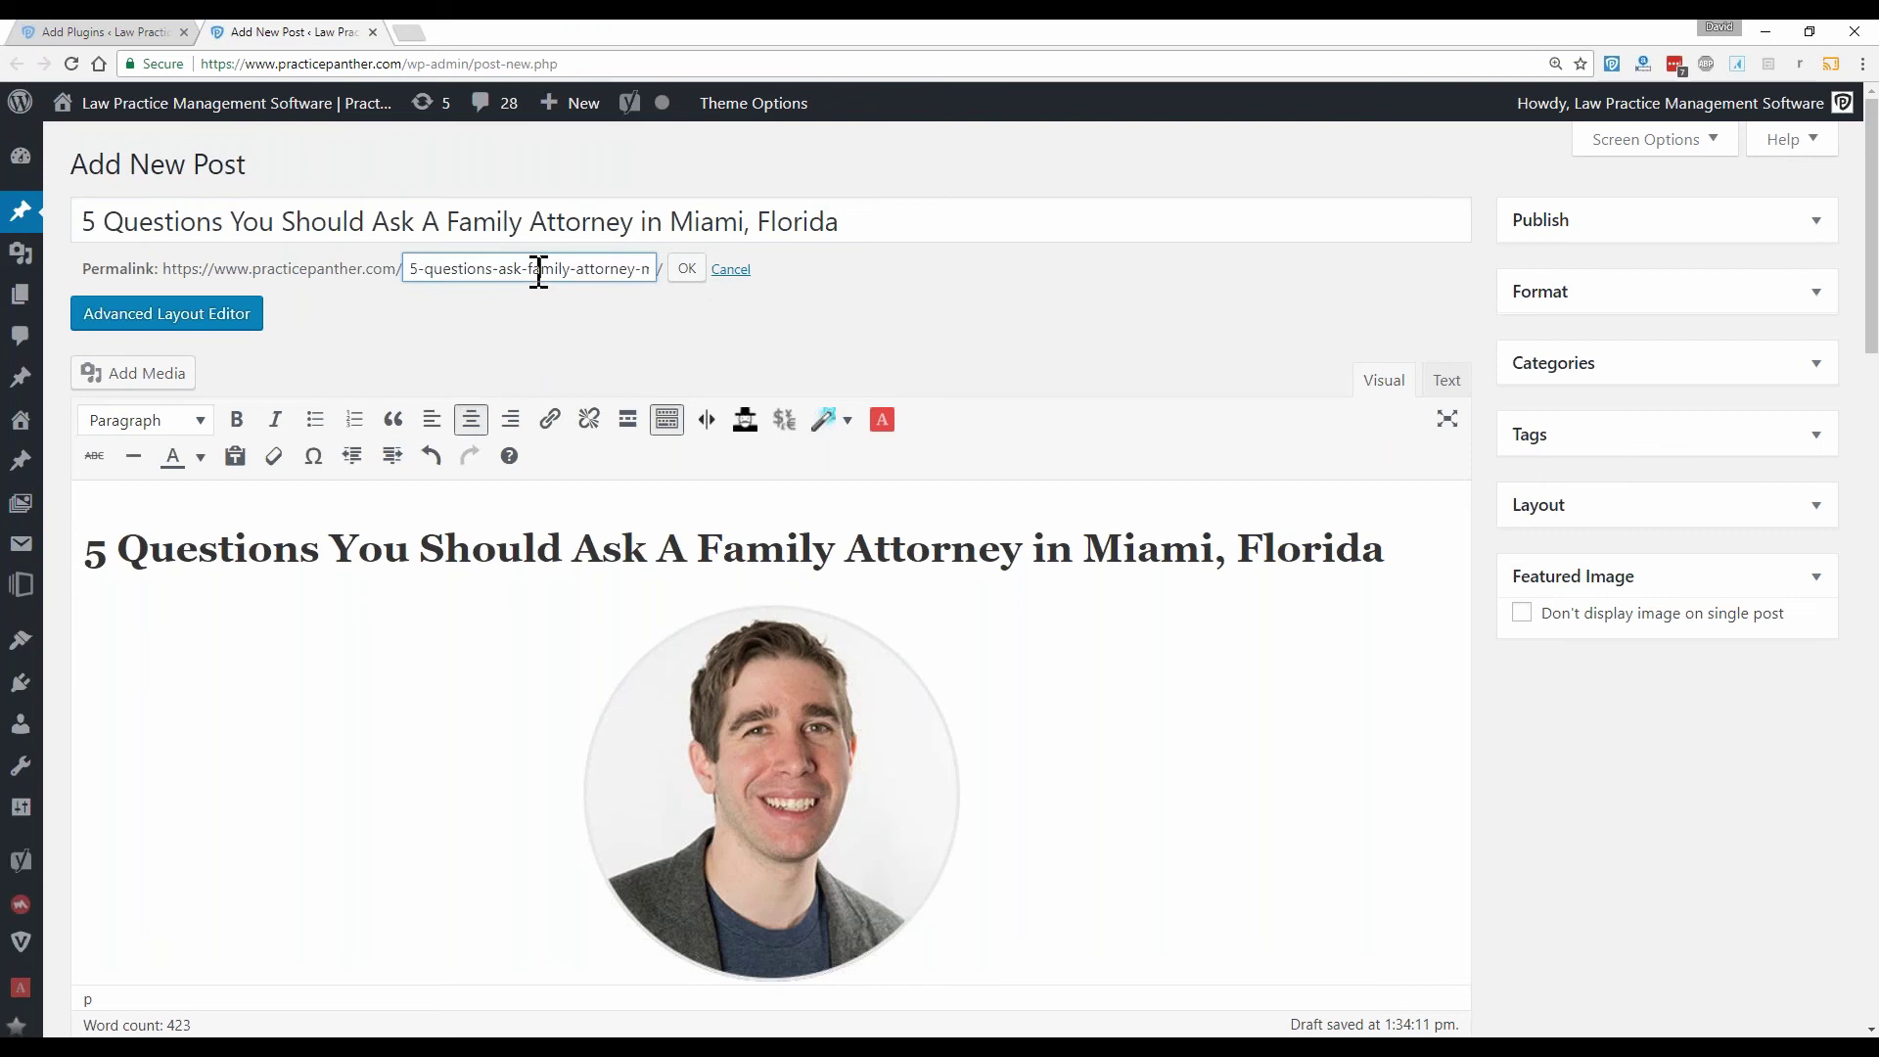
{"action": "triple_click", "coordinate": [441, 264]}
{"action": "left_click", "coordinate": [687, 269]}
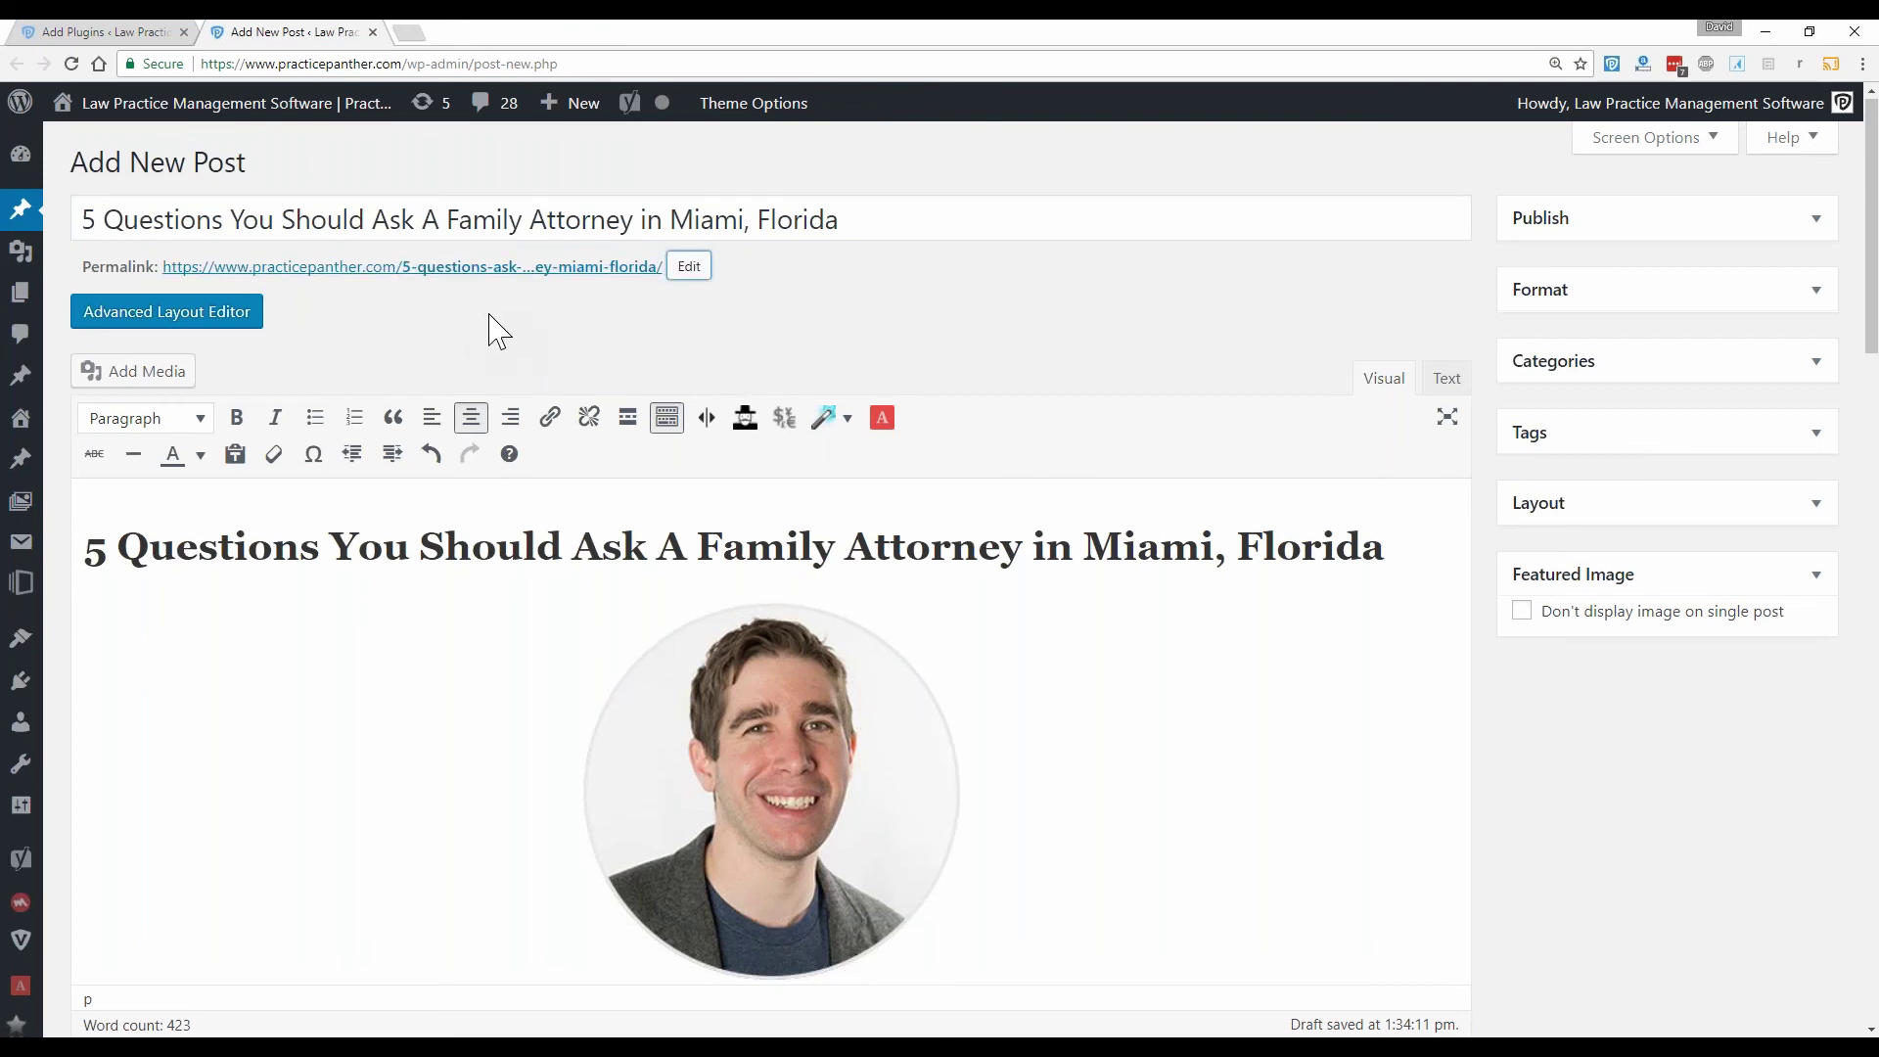
Step: Examine the post's body text below the portrait and its main heading above the portrait
{"action": "scroll", "coordinate": [421, 583], "scroll_direction": "down", "scroll_amount": 1}
{"action": "scroll", "coordinate": [477, 579], "scroll_direction": "down", "scroll_amount": 2}
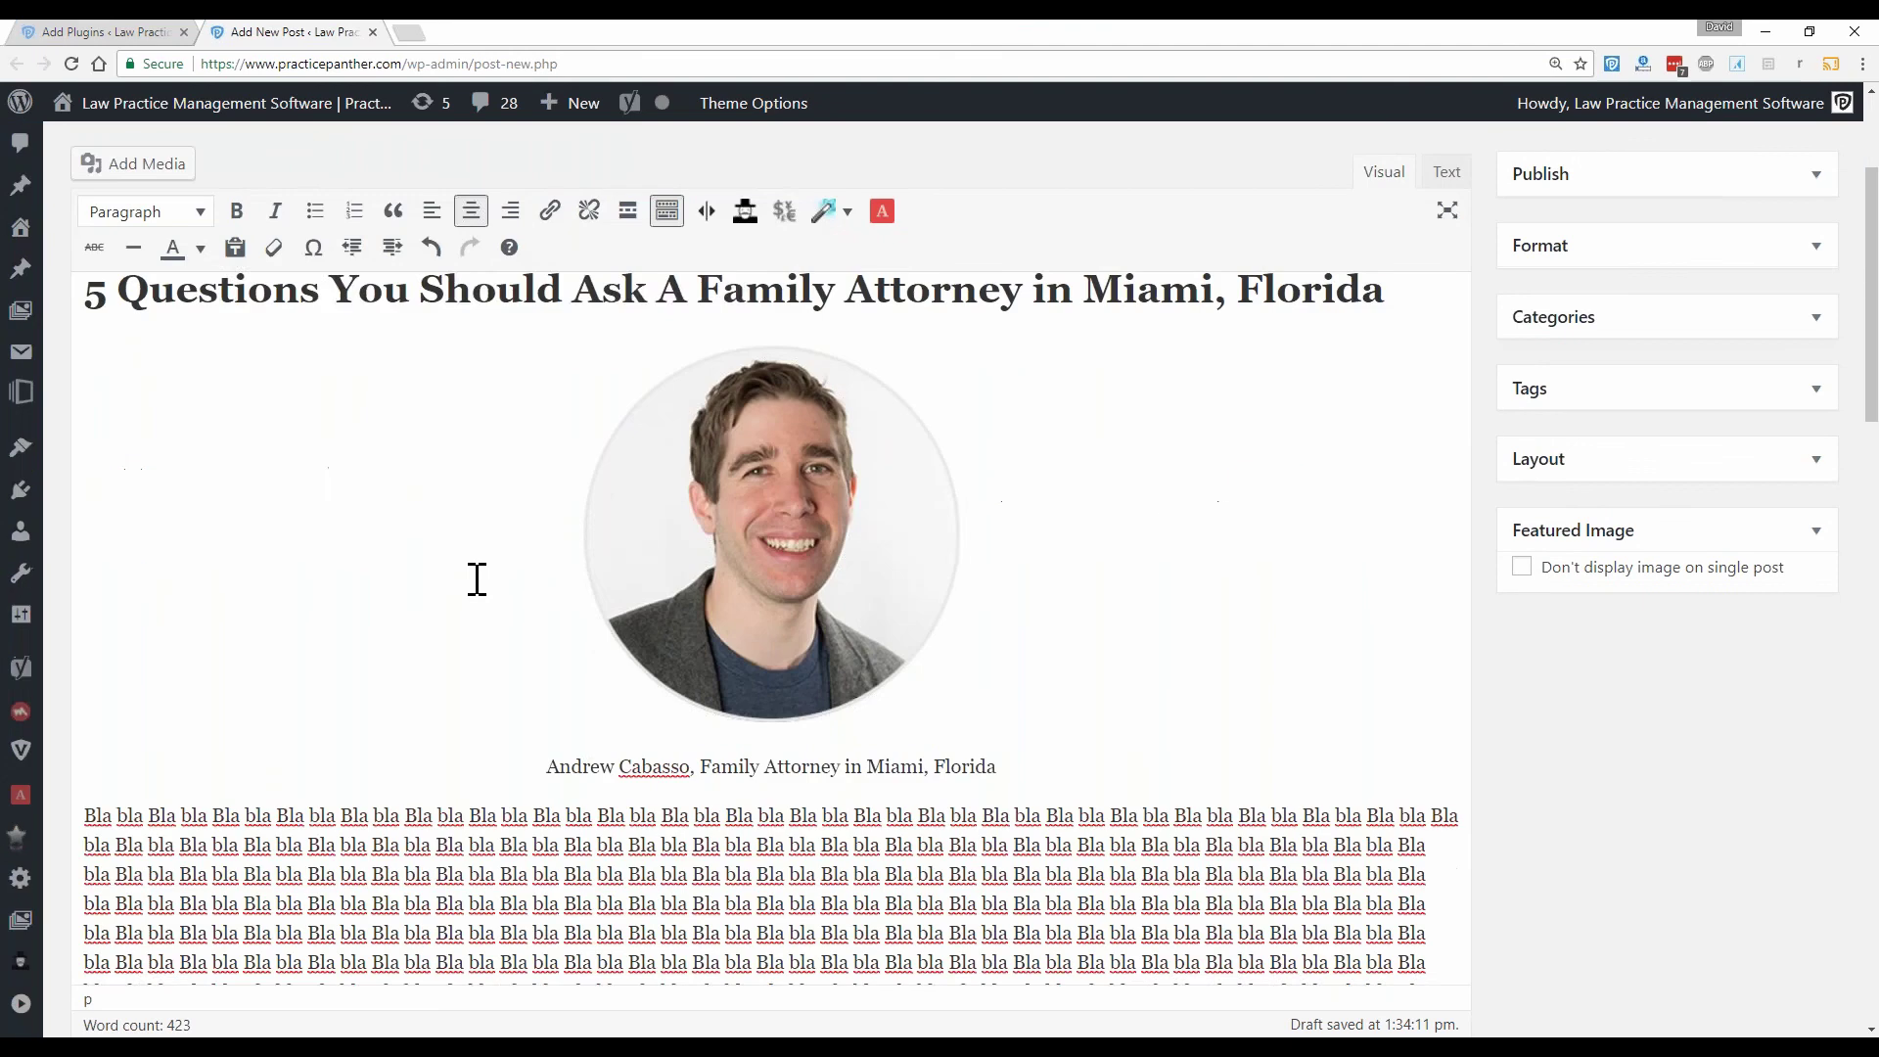
{"action": "scroll", "coordinate": [477, 580], "scroll_direction": "down", "scroll_amount": 2}
{"action": "left_click_drag", "start_coordinate": [92, 626], "coordinate": [746, 831]}
{"action": "left_click", "coordinate": [984, 915]}
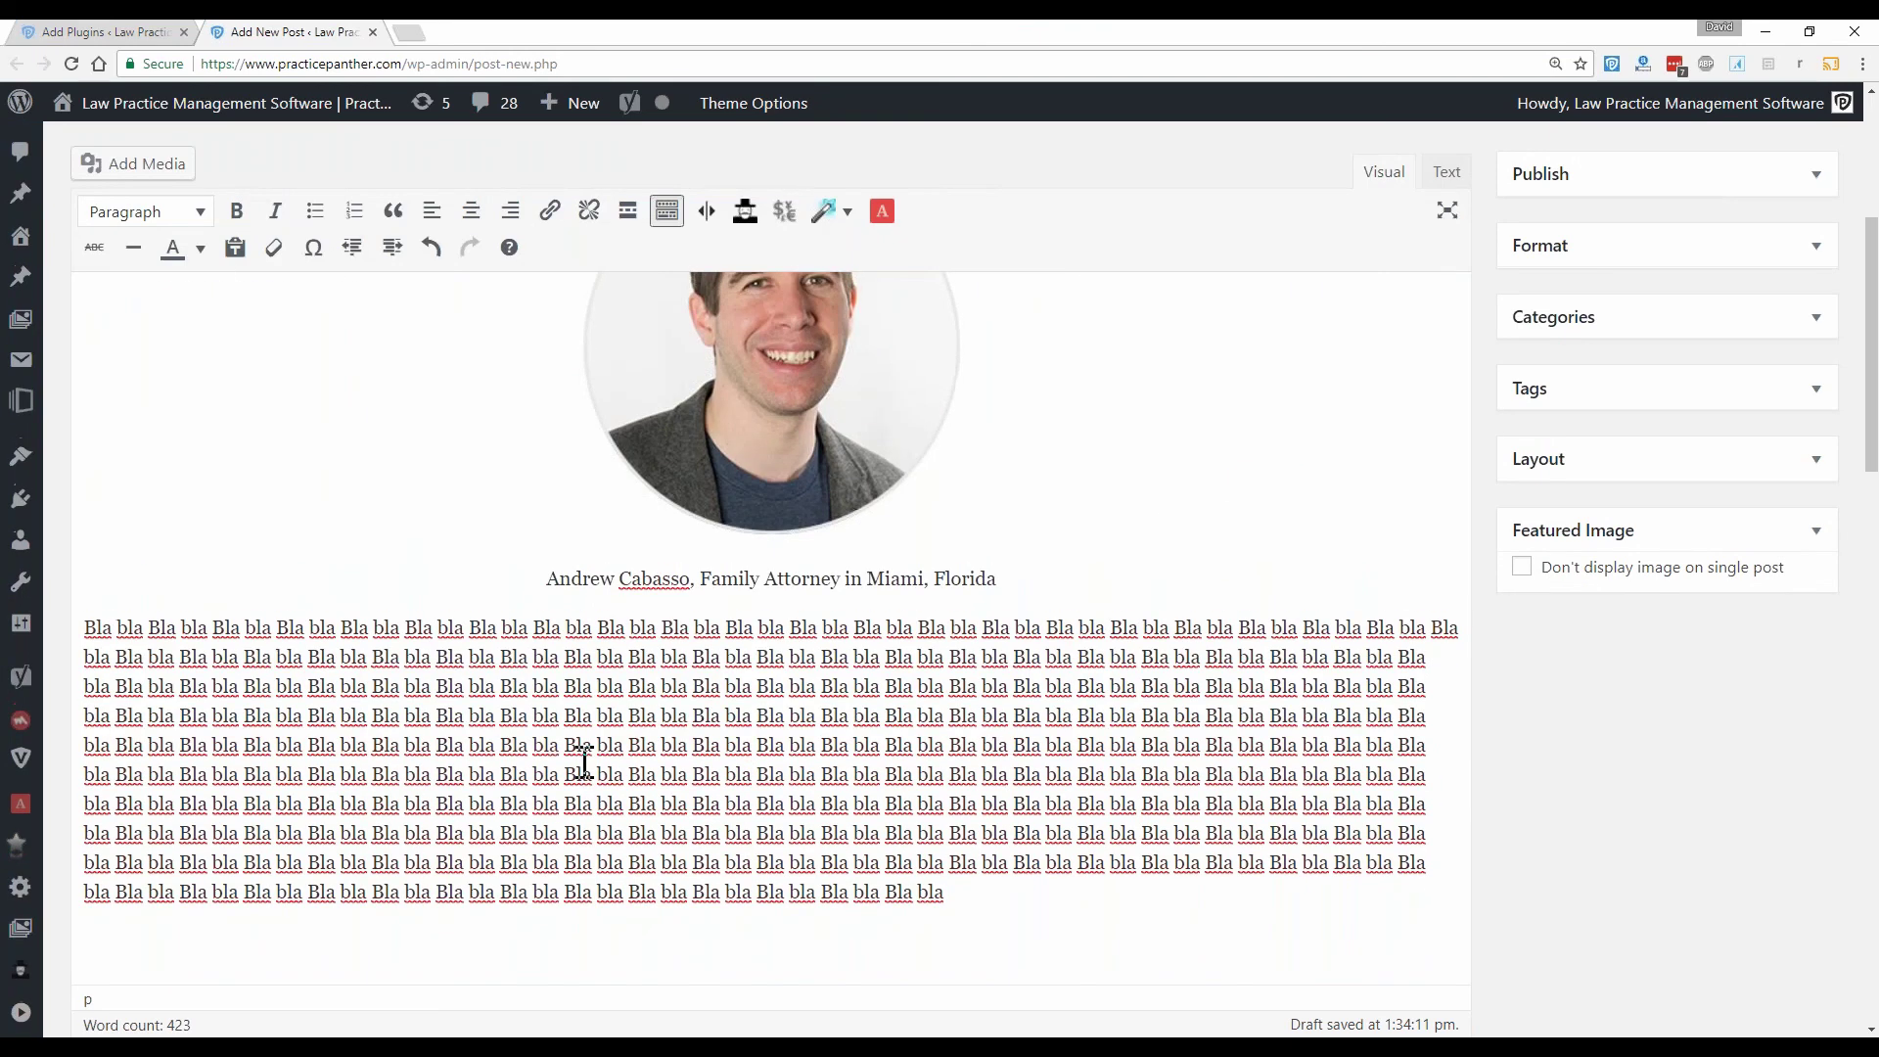
{"action": "scroll", "coordinate": [310, 474], "scroll_direction": "up", "scroll_amount": 5}
{"action": "left_click_drag", "start_coordinate": [1391, 482], "coordinate": [215, 457]}
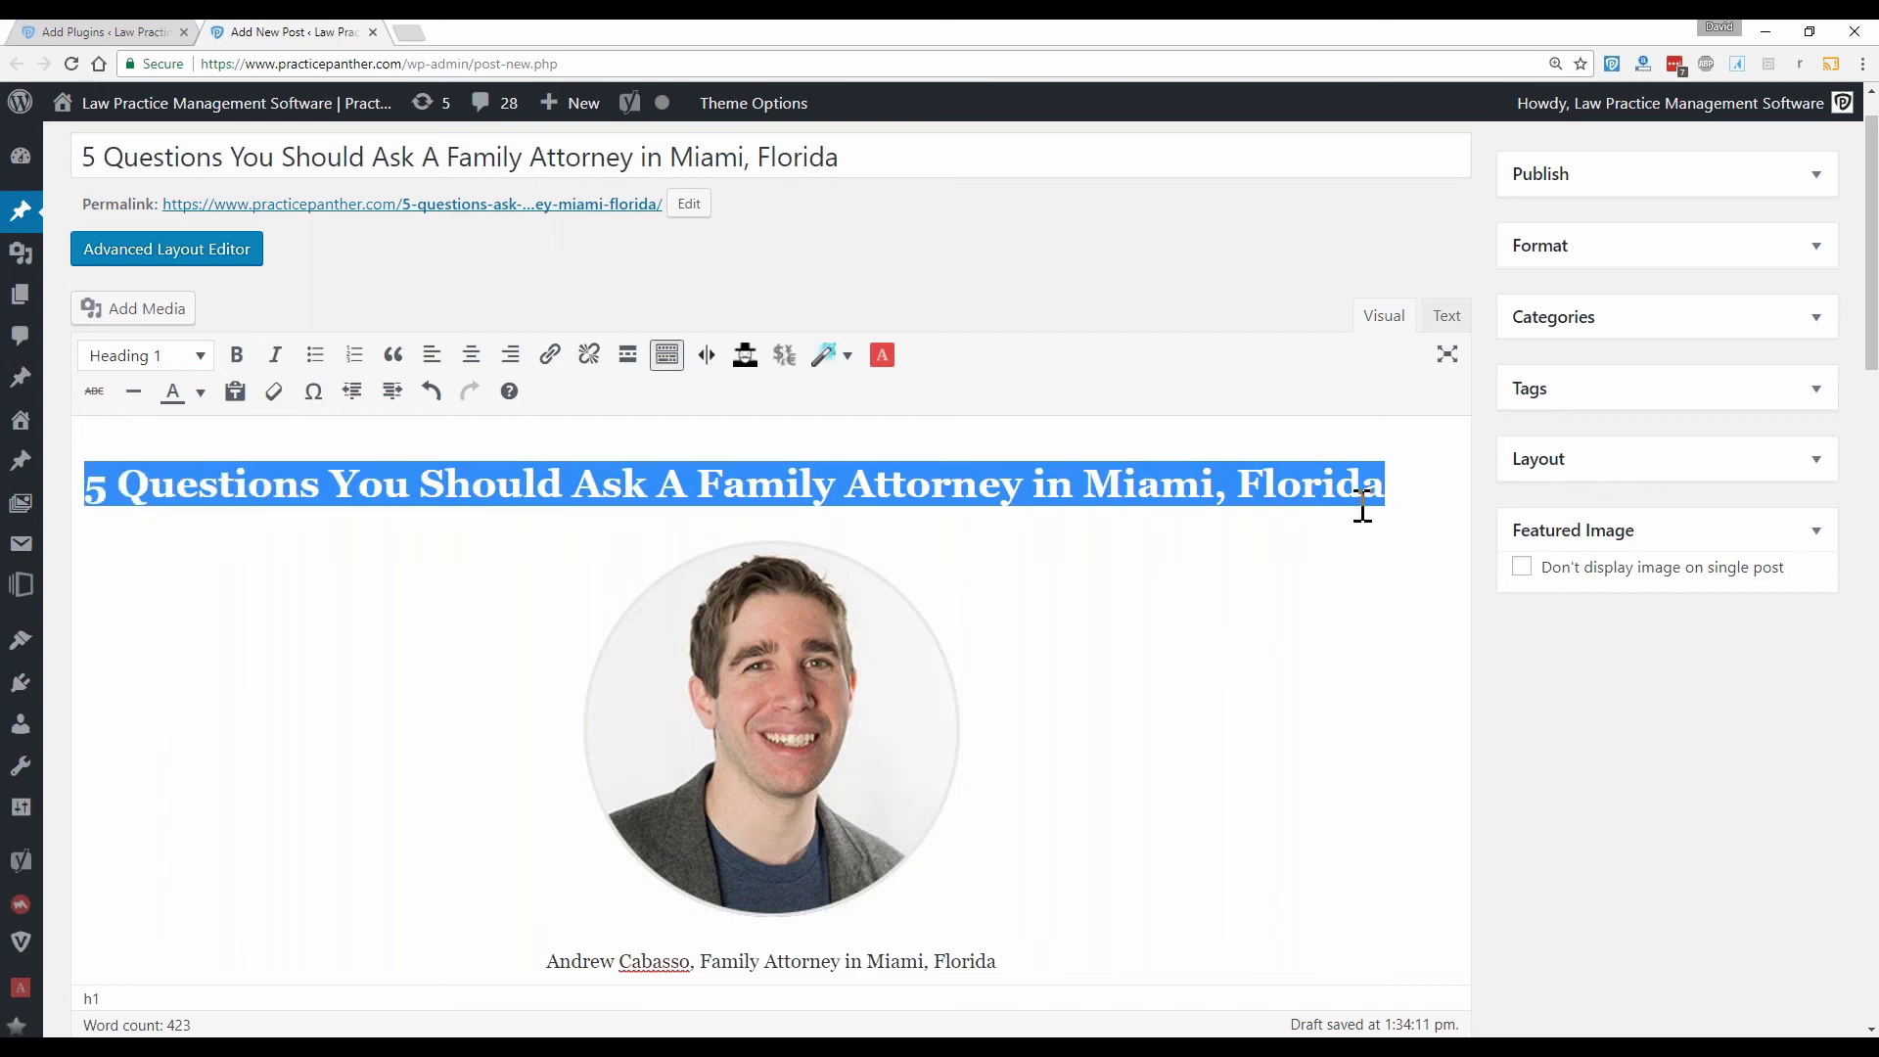
{"action": "left_click", "coordinate": [1392, 479]}
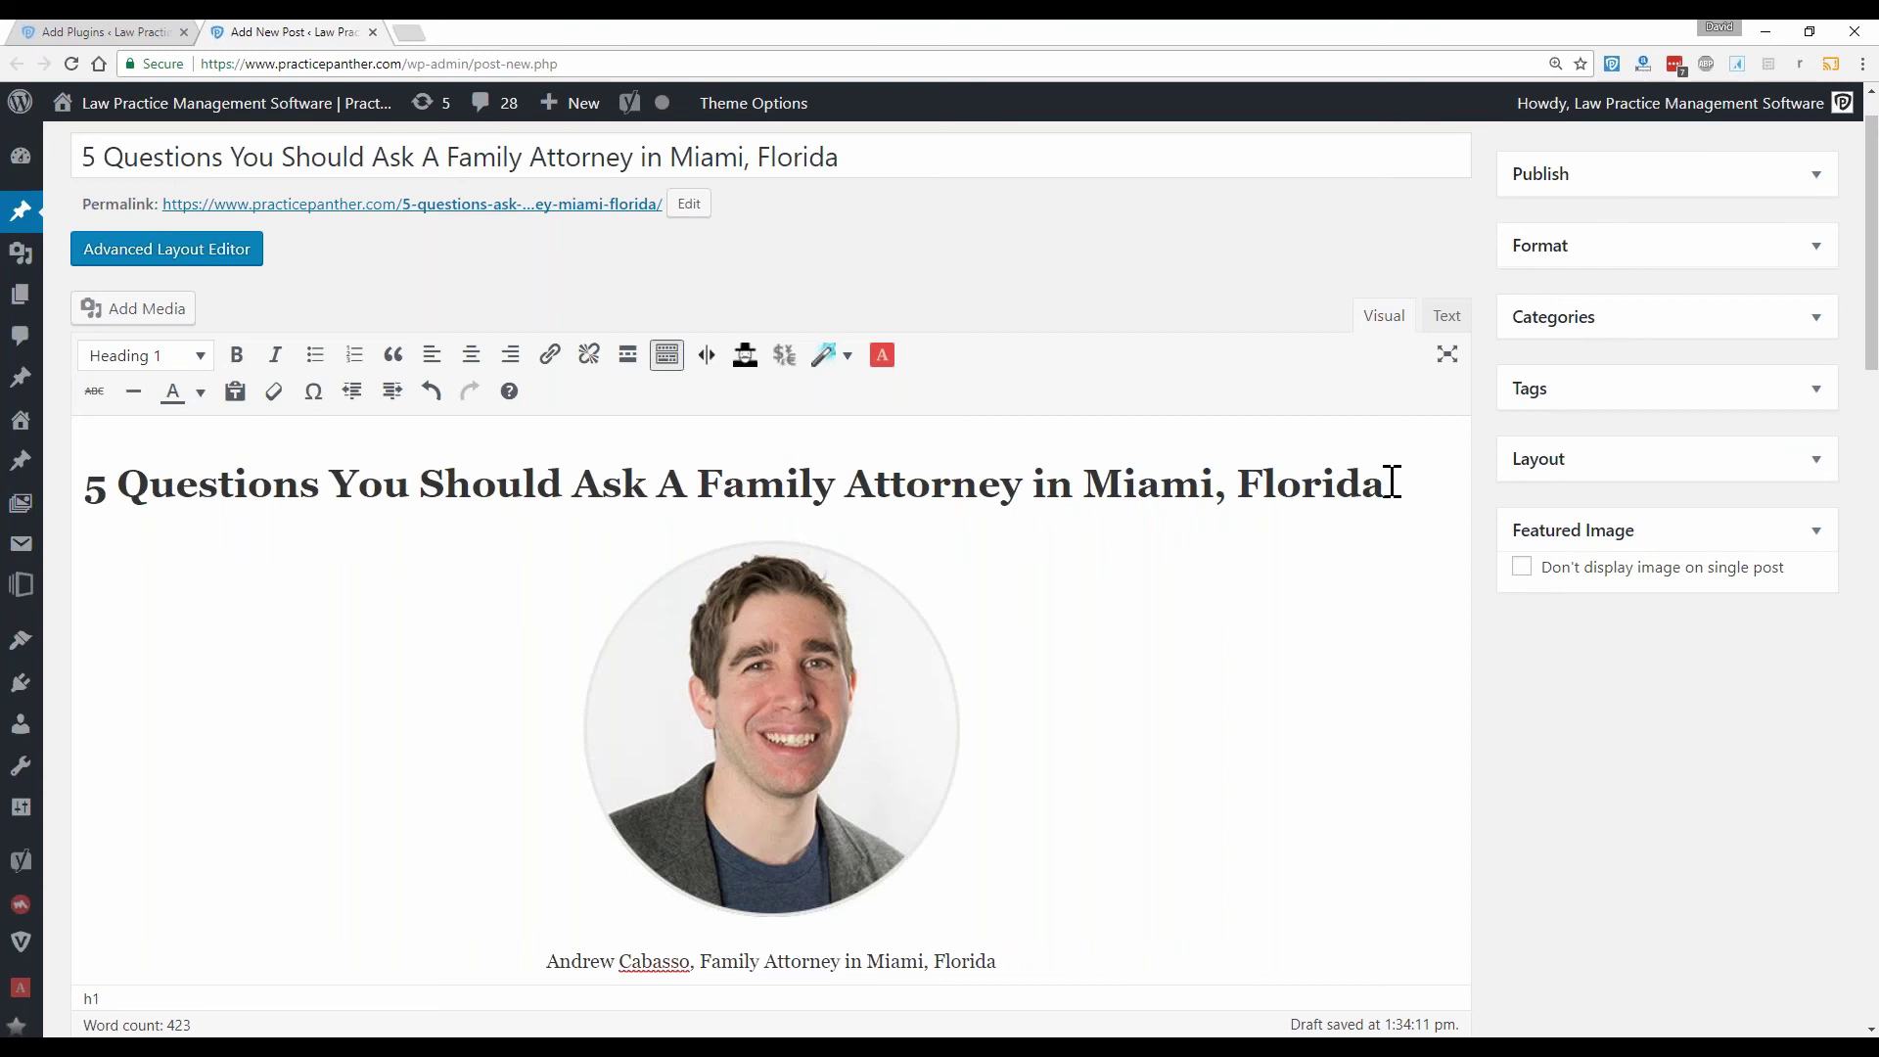
Step: Try the Paragraph format on the heading above the portrait and restore it to Heading 1
{"action": "scroll", "coordinate": [885, 538], "scroll_direction": "down", "scroll_amount": 1}
{"action": "left_click_drag", "start_coordinate": [1405, 417], "coordinate": [84, 445]}
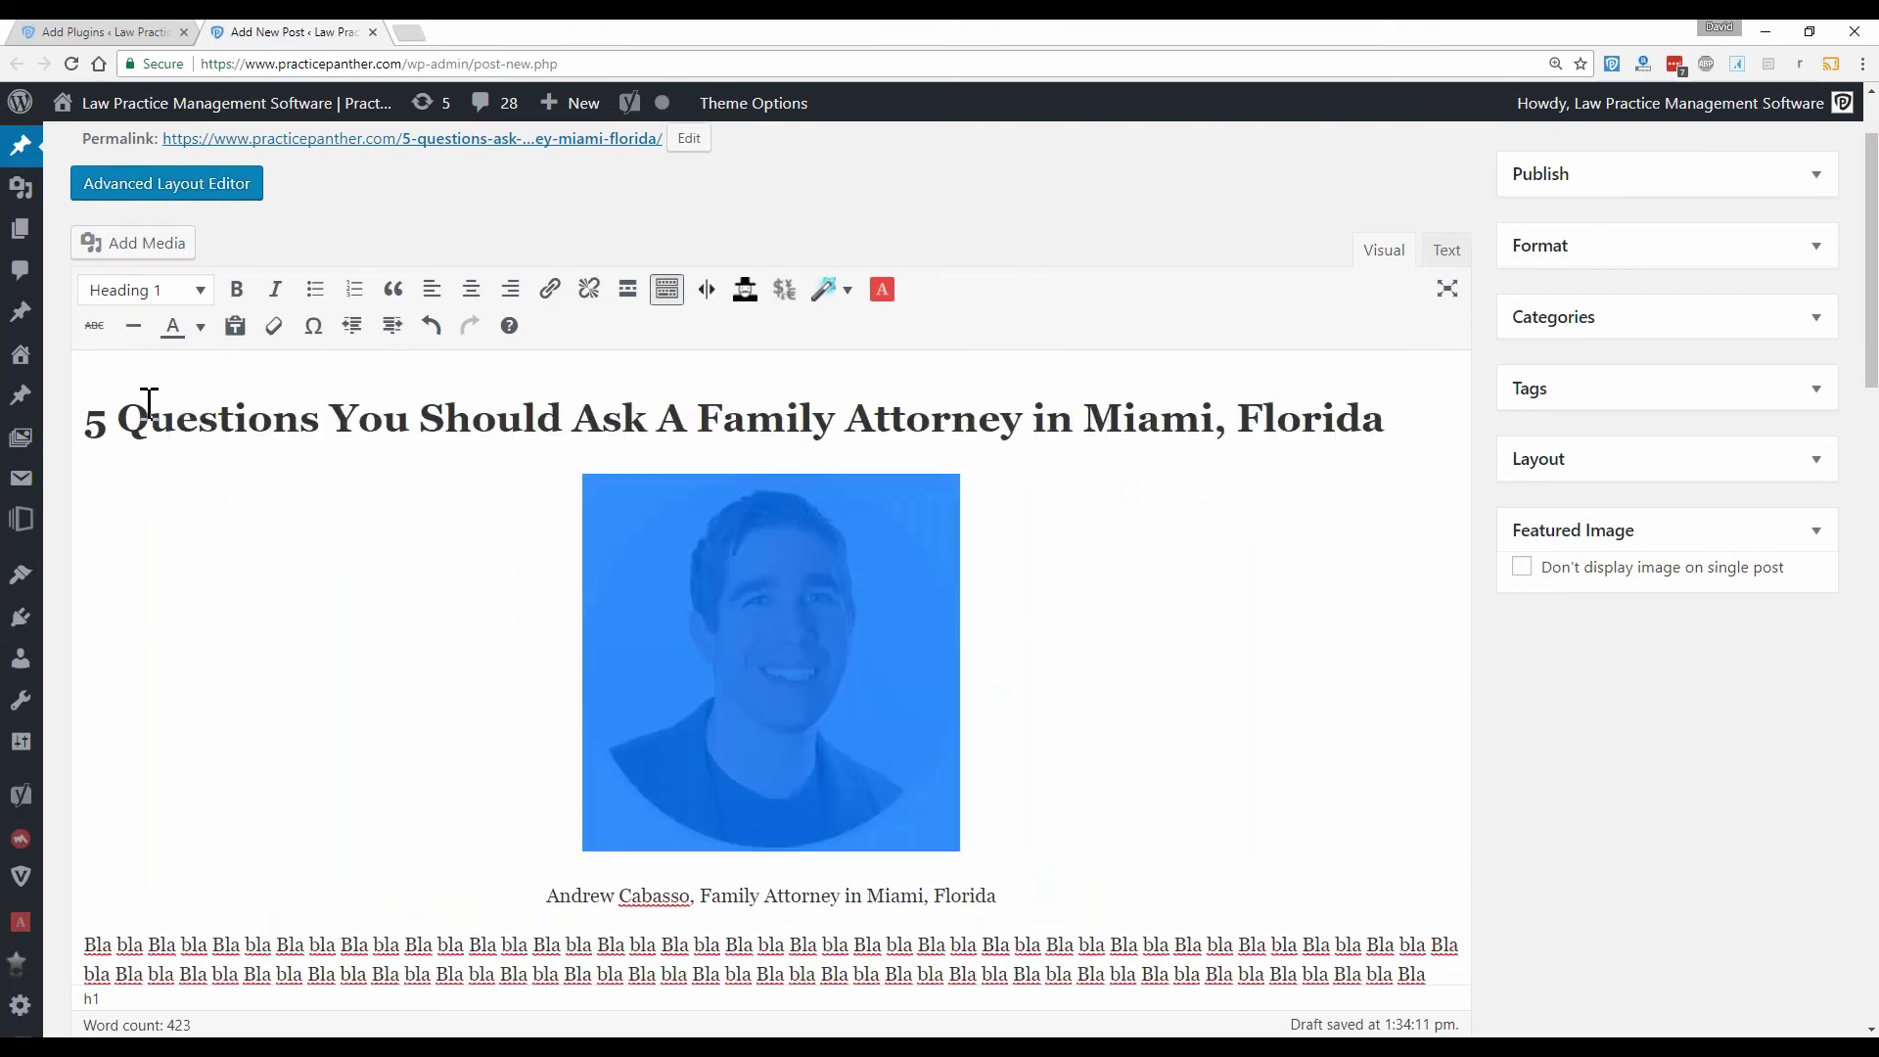
{"action": "left_click", "coordinate": [147, 294]}
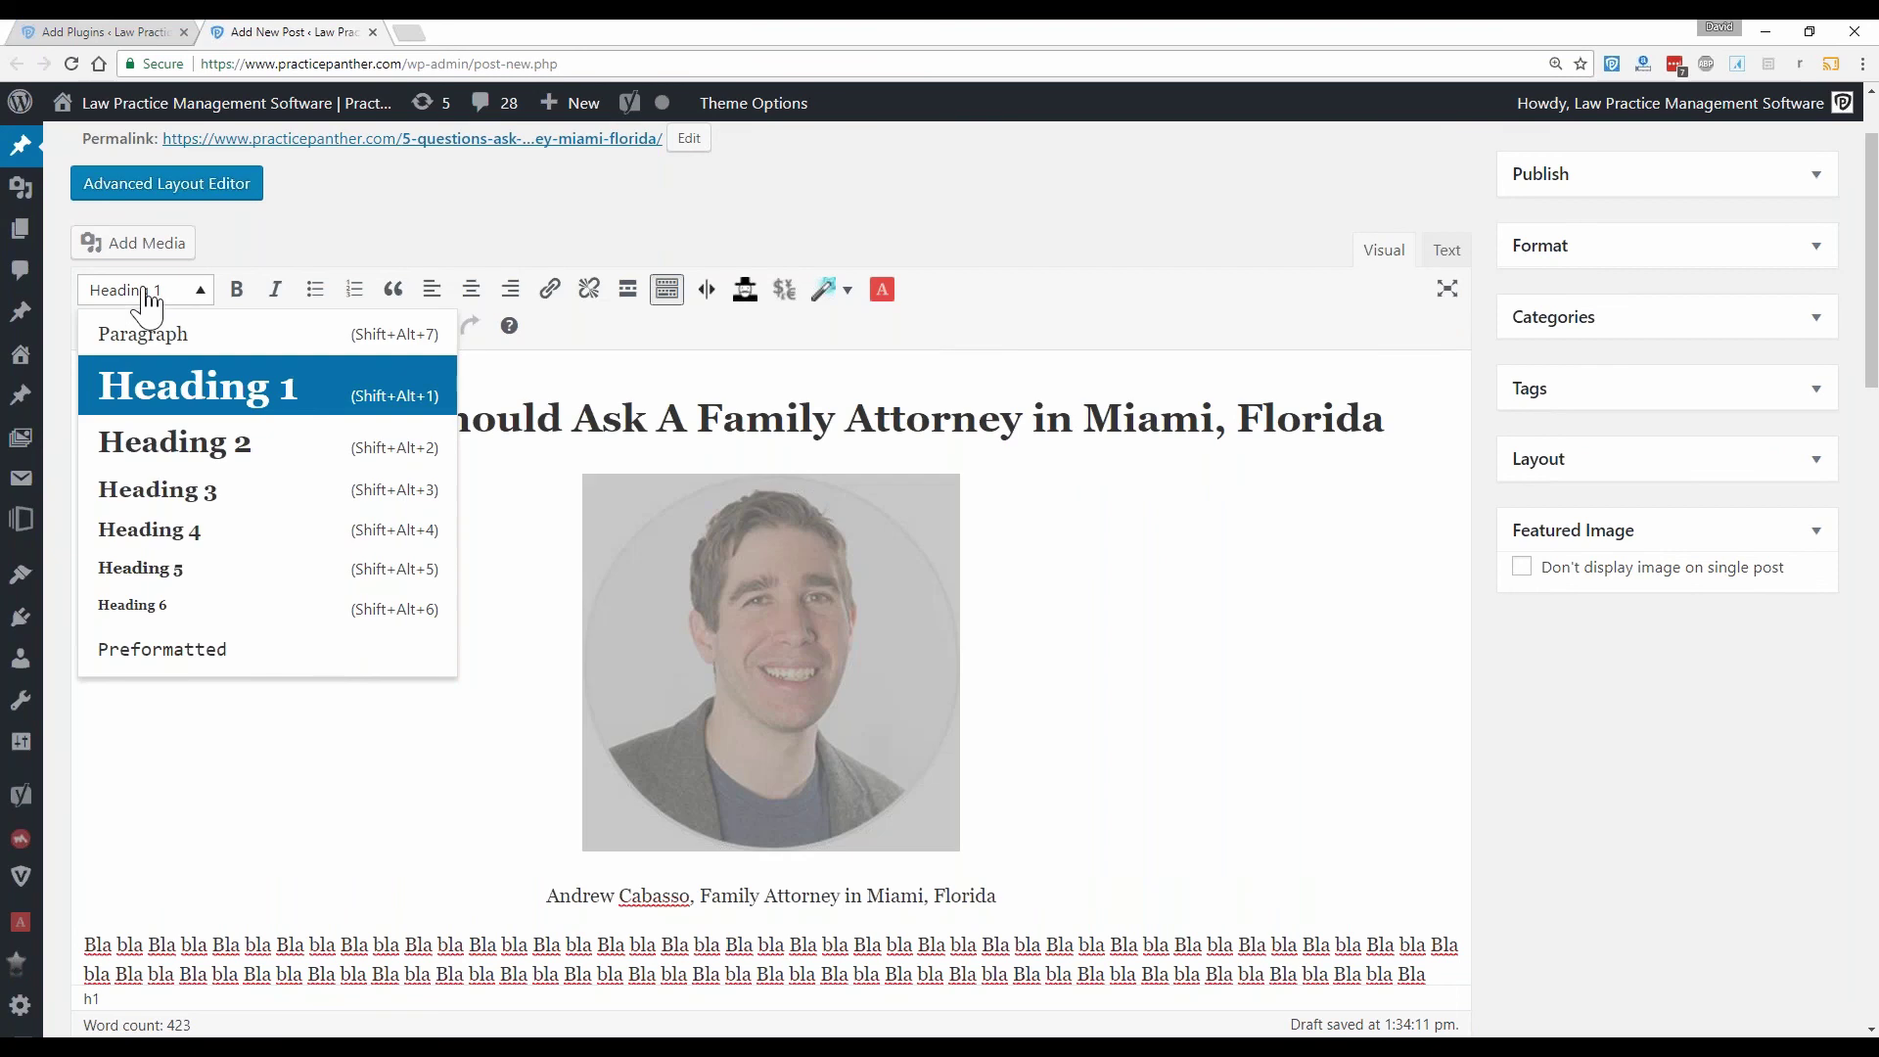
{"action": "left_click", "coordinate": [176, 334]}
{"action": "left_click", "coordinate": [551, 397]}
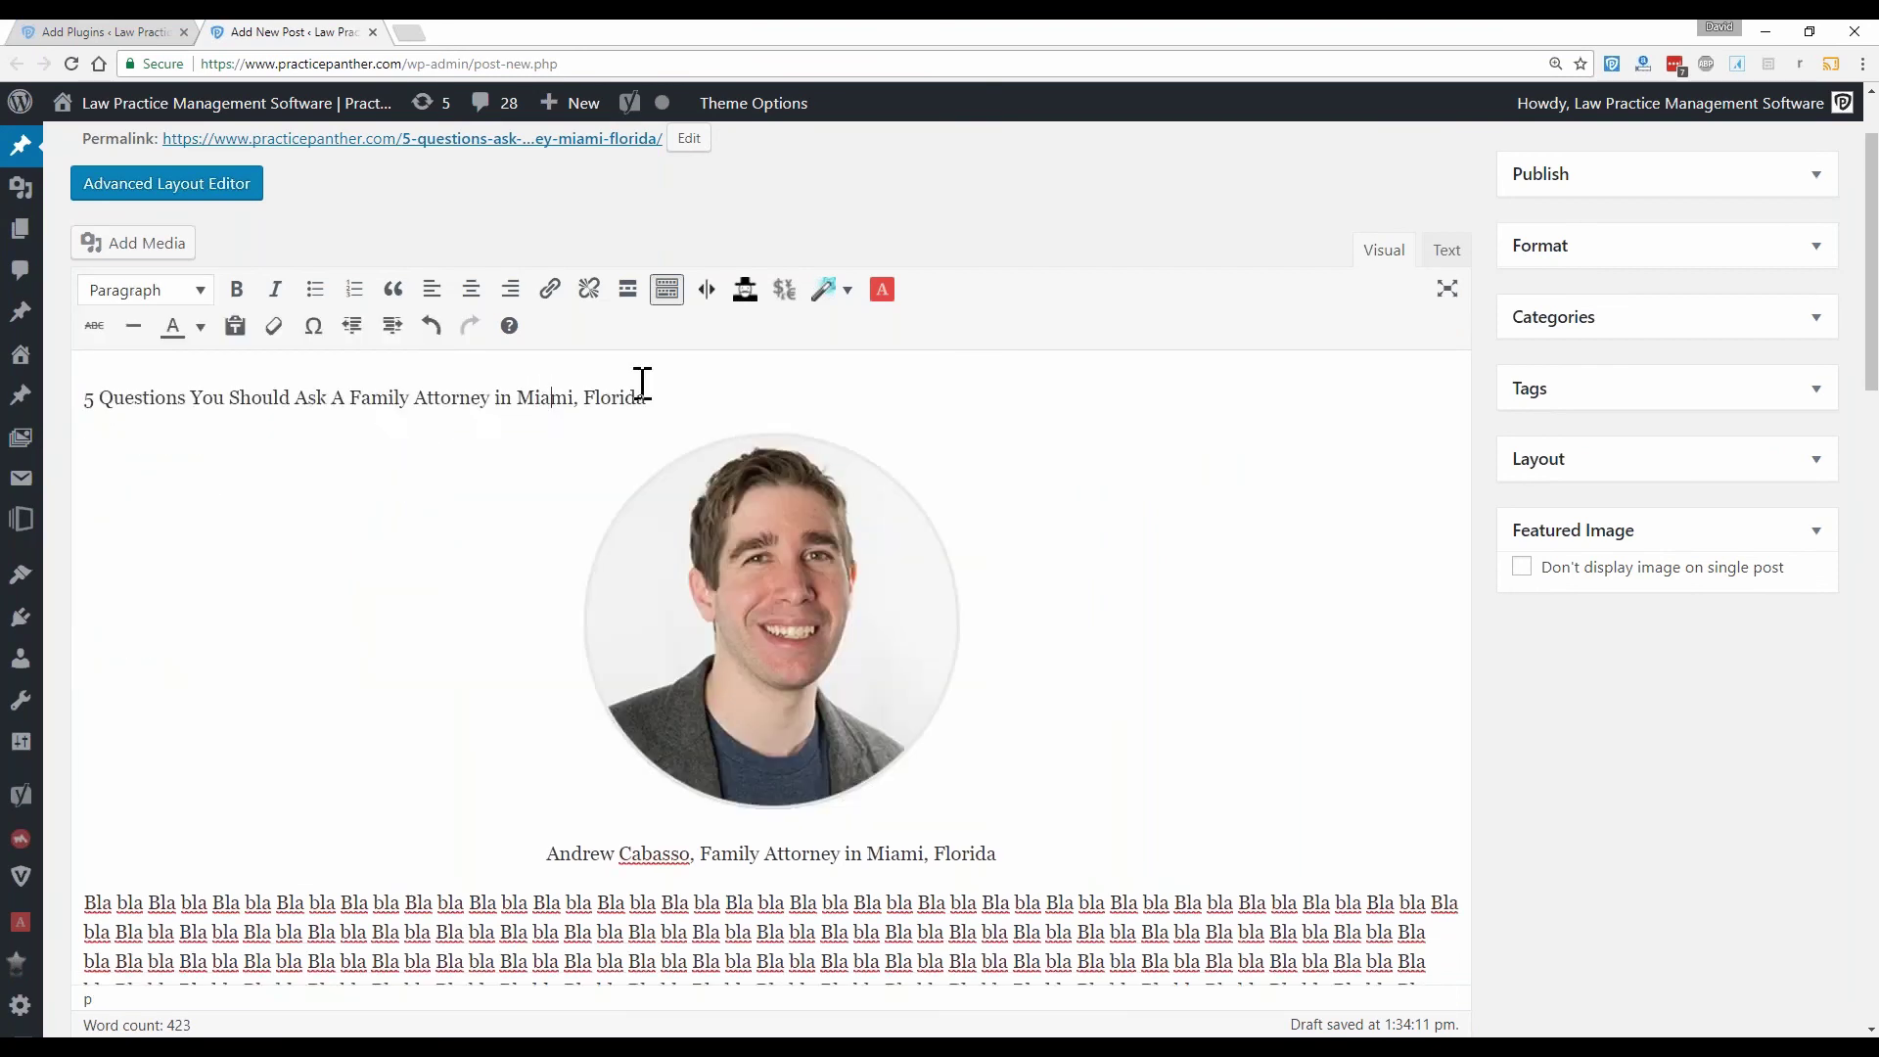
{"action": "left_click_drag", "start_coordinate": [642, 391], "coordinate": [86, 394]}
{"action": "left_click", "coordinate": [159, 292]}
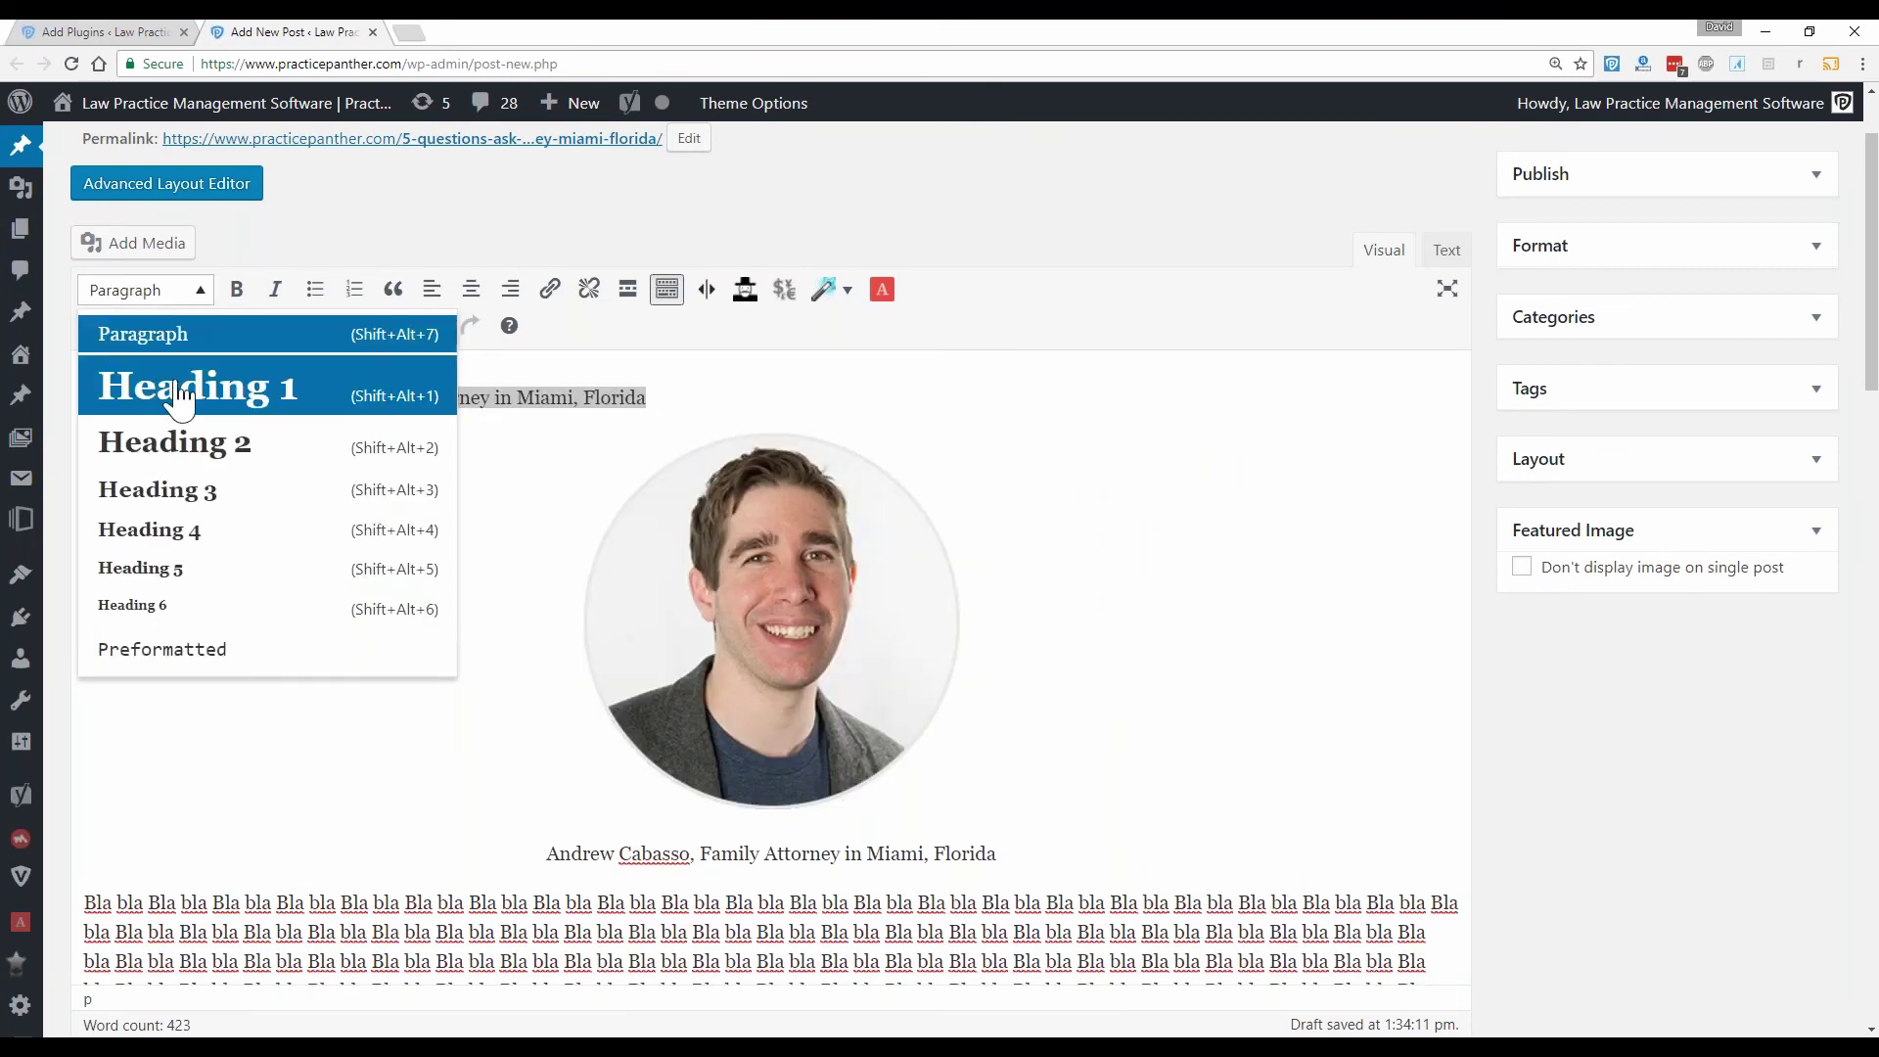
{"action": "left_click", "coordinate": [181, 391]}
{"action": "left_click", "coordinate": [448, 382]}
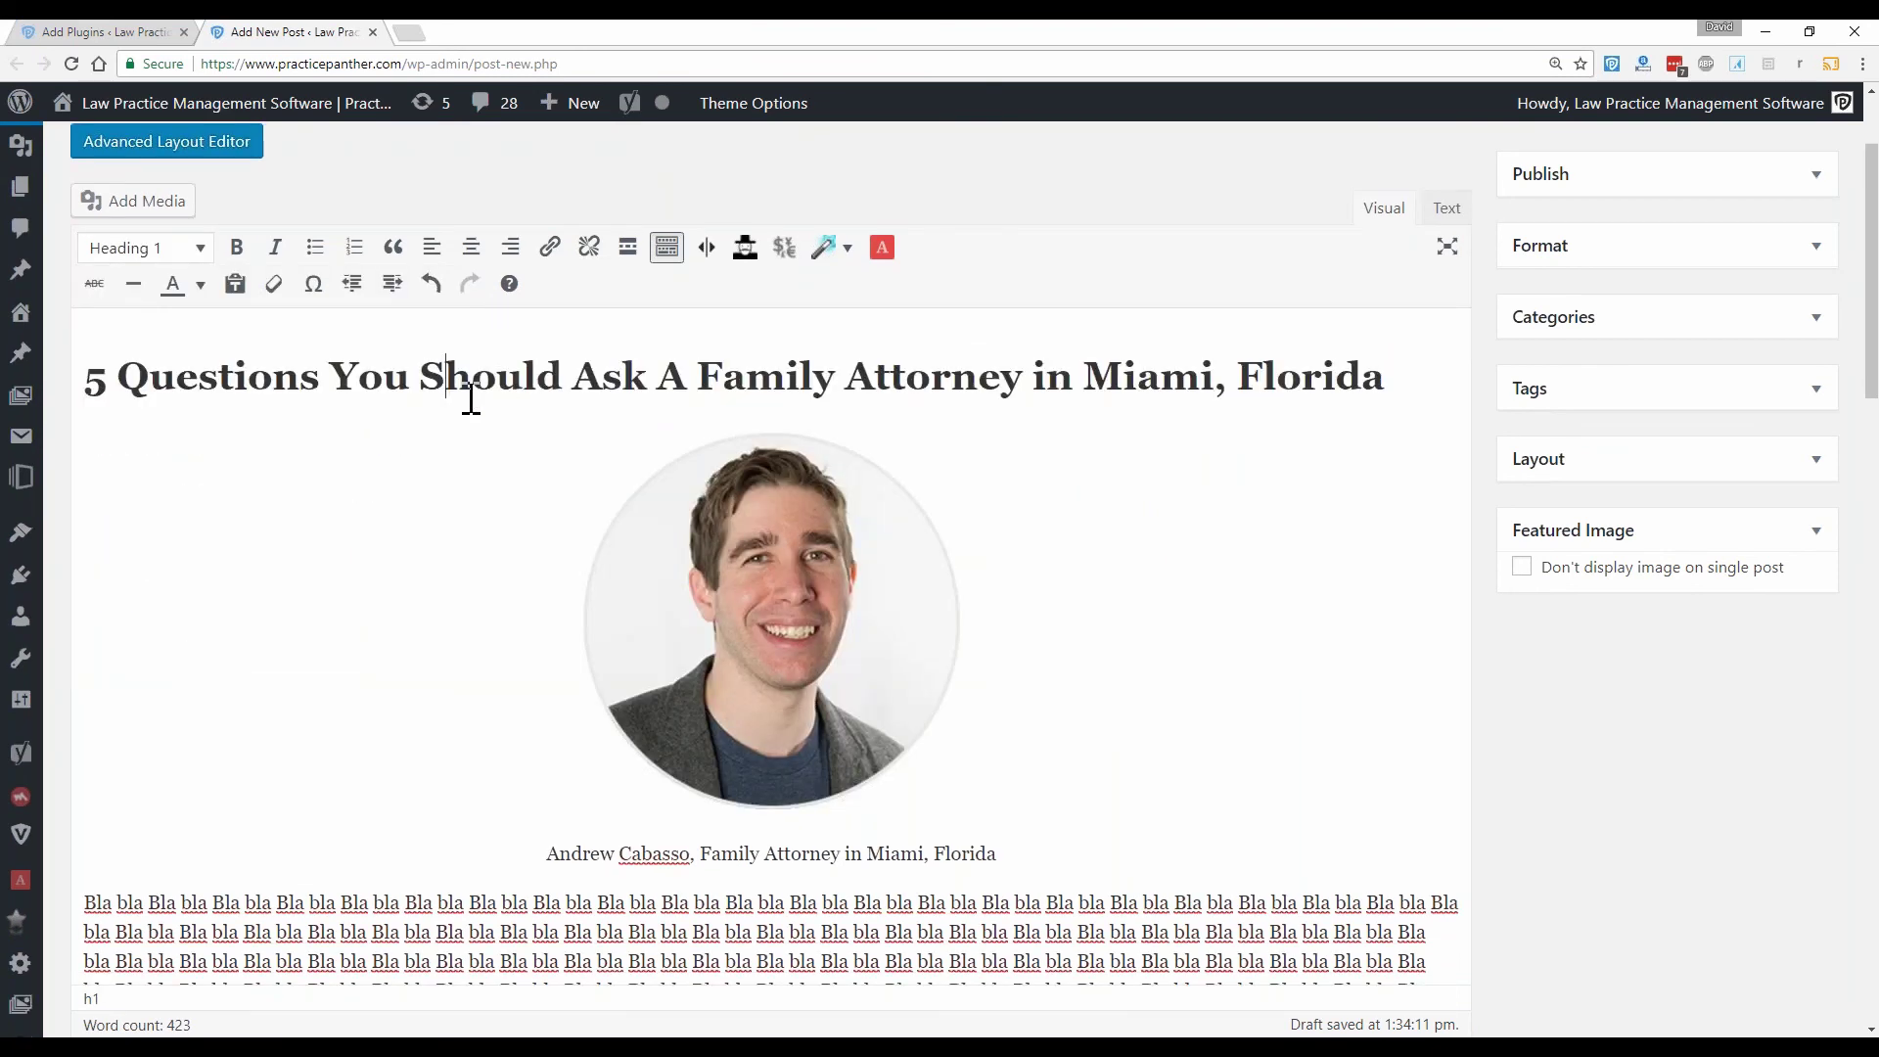
Step: Review the title, alt text and description of the first portrait in the media library, and leave without inserting it
{"action": "left_click", "coordinate": [783, 507]}
{"action": "left_click", "coordinate": [1015, 574]}
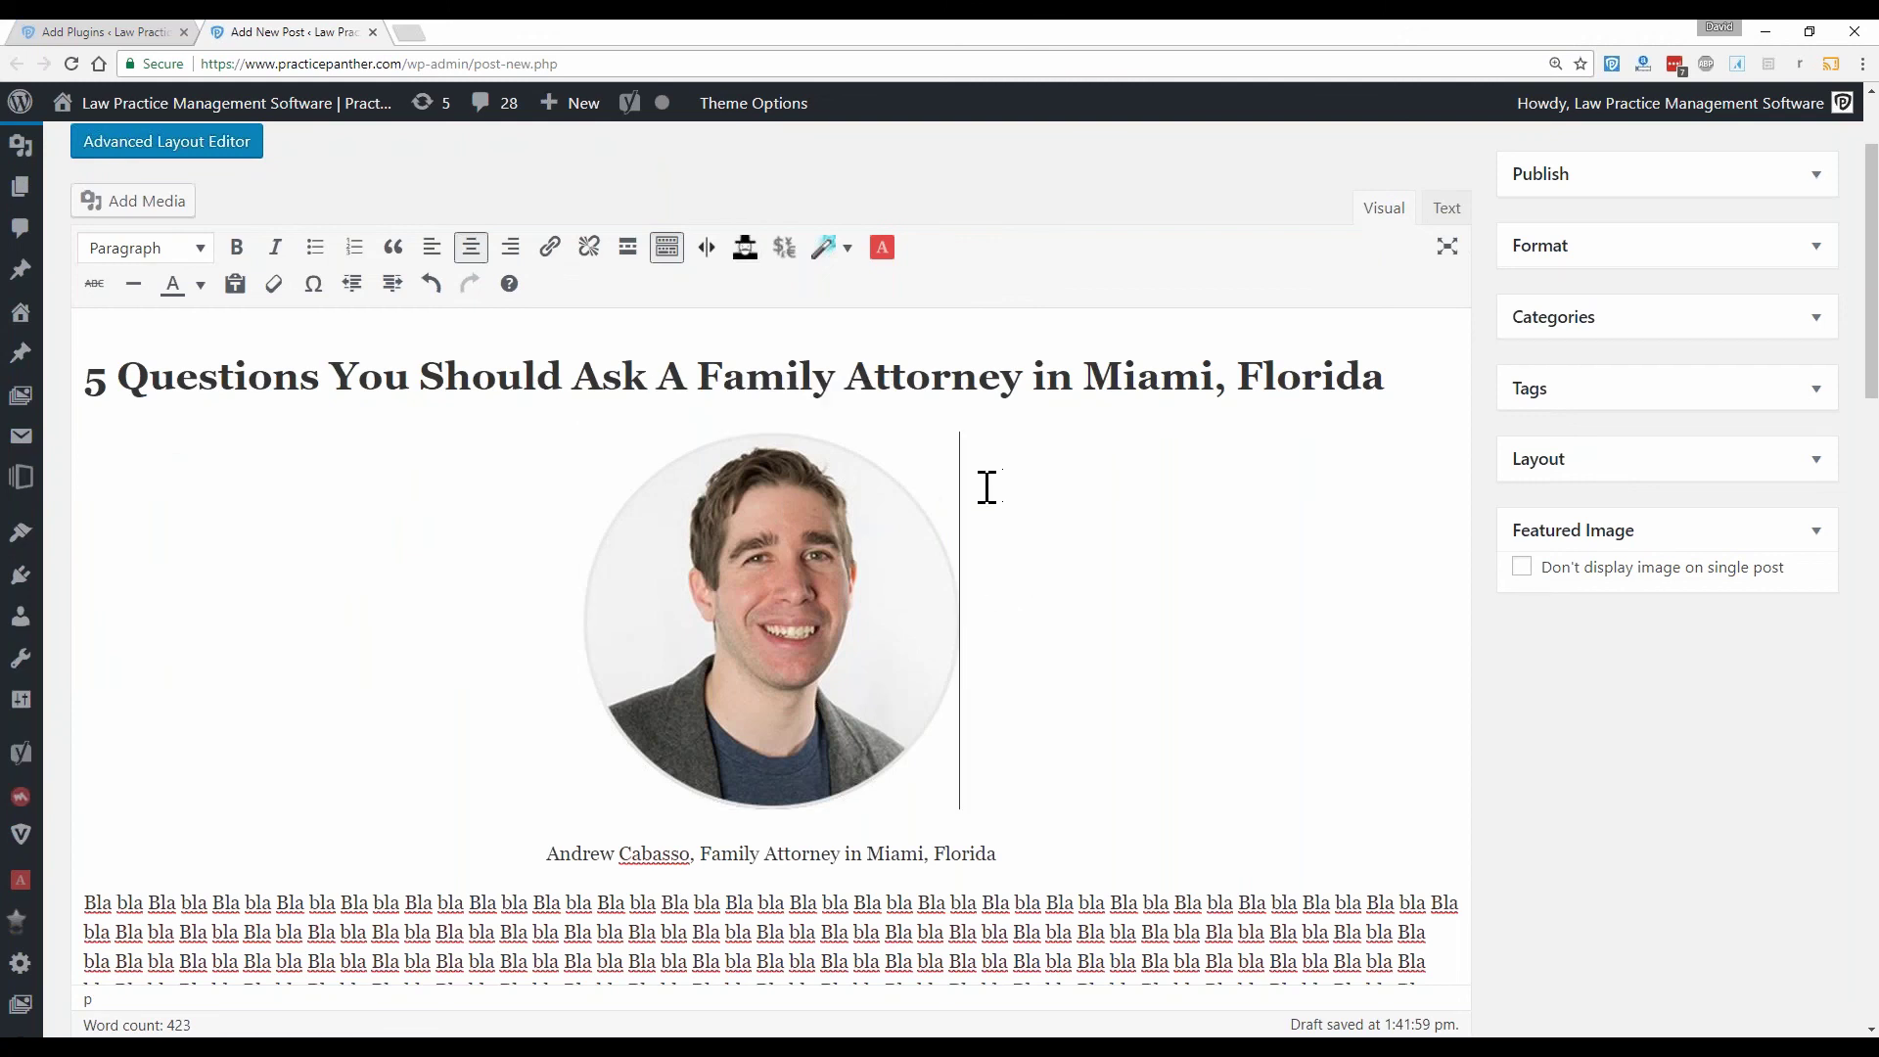
{"action": "left_click", "coordinate": [128, 204]}
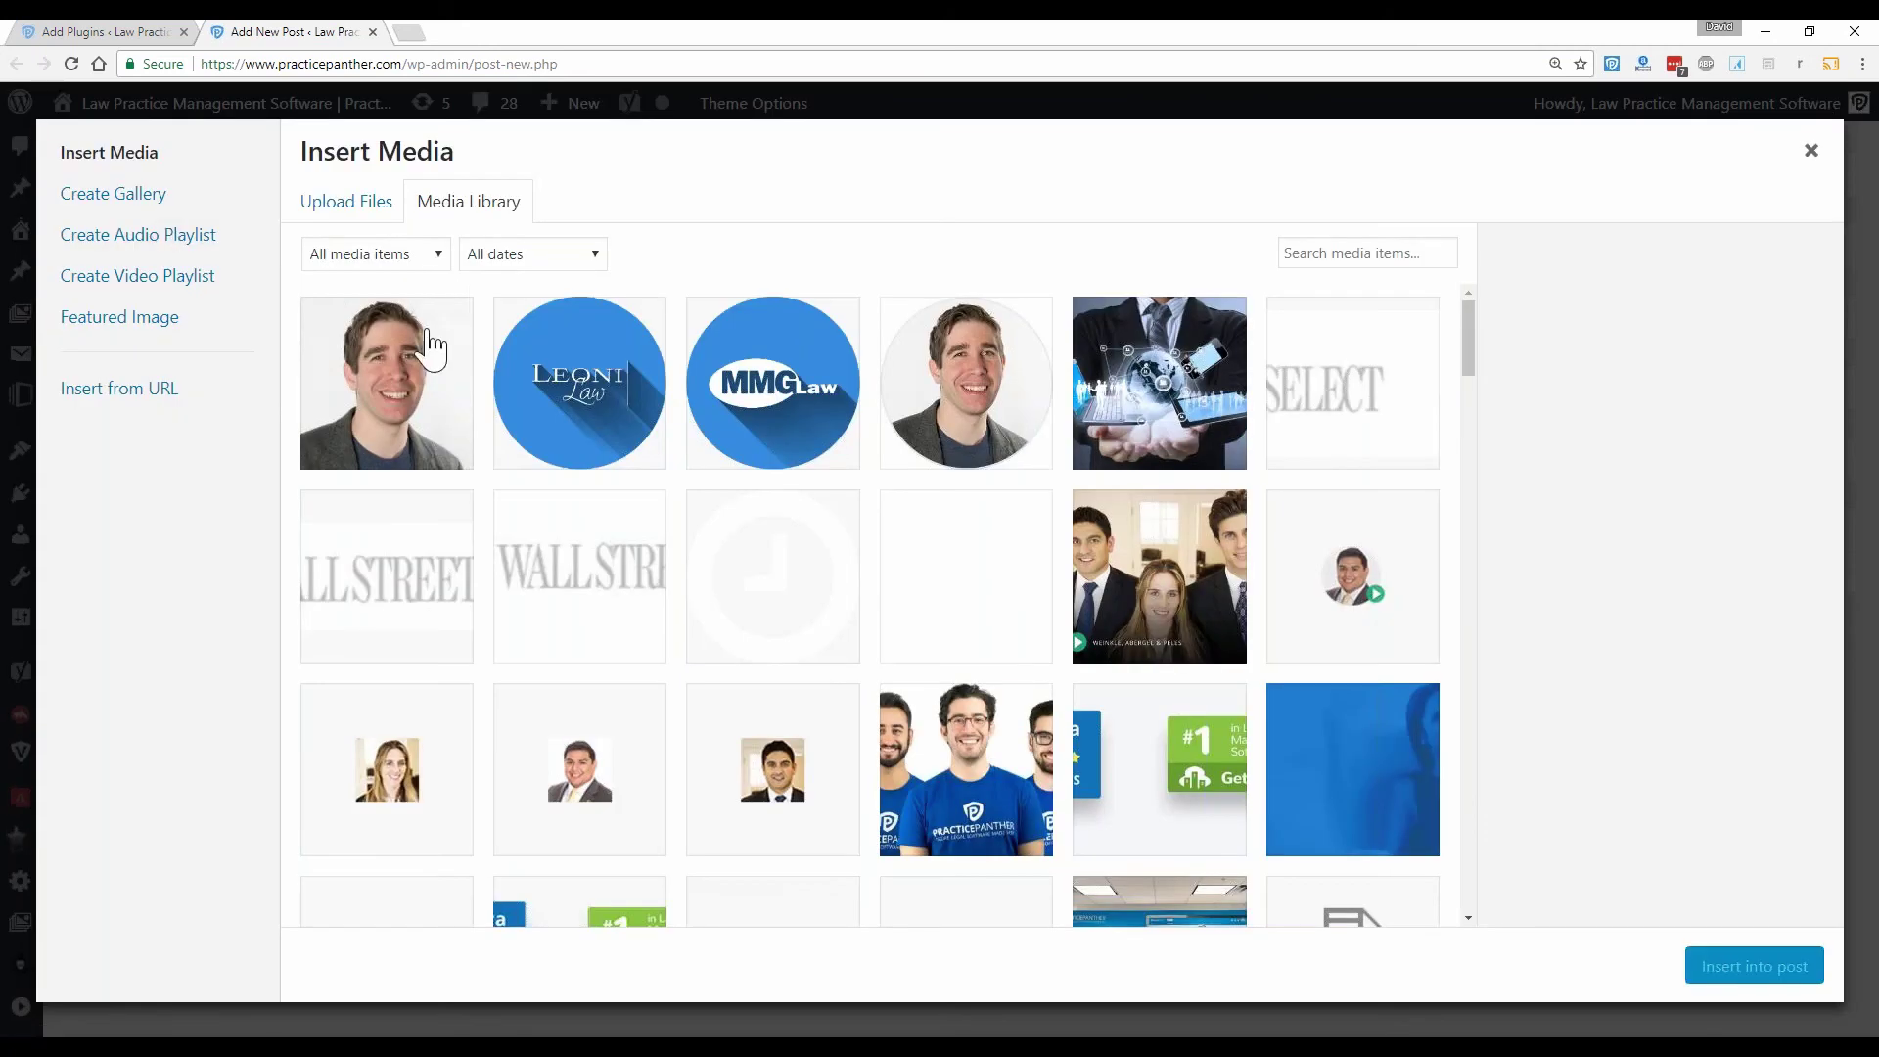
{"action": "left_click", "coordinate": [431, 348]}
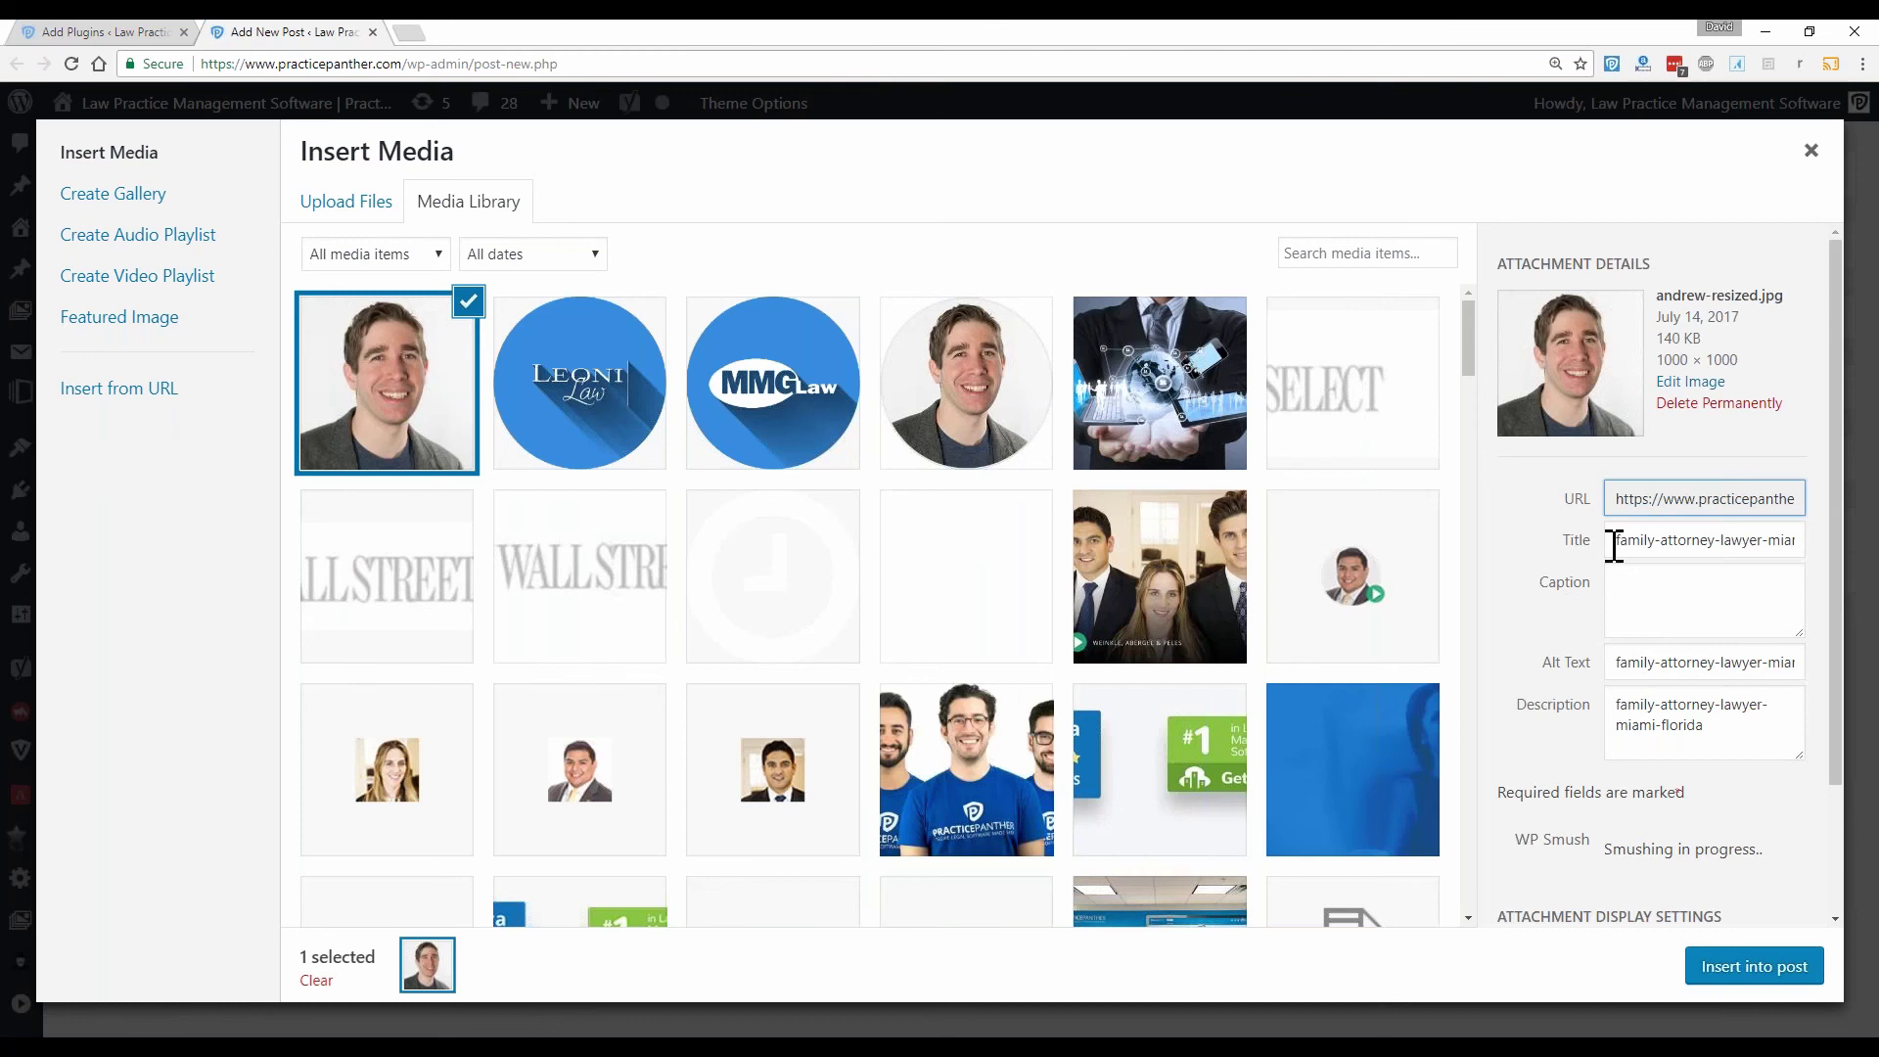
{"action": "left_click_drag", "start_coordinate": [1614, 545], "coordinate": [1801, 540]}
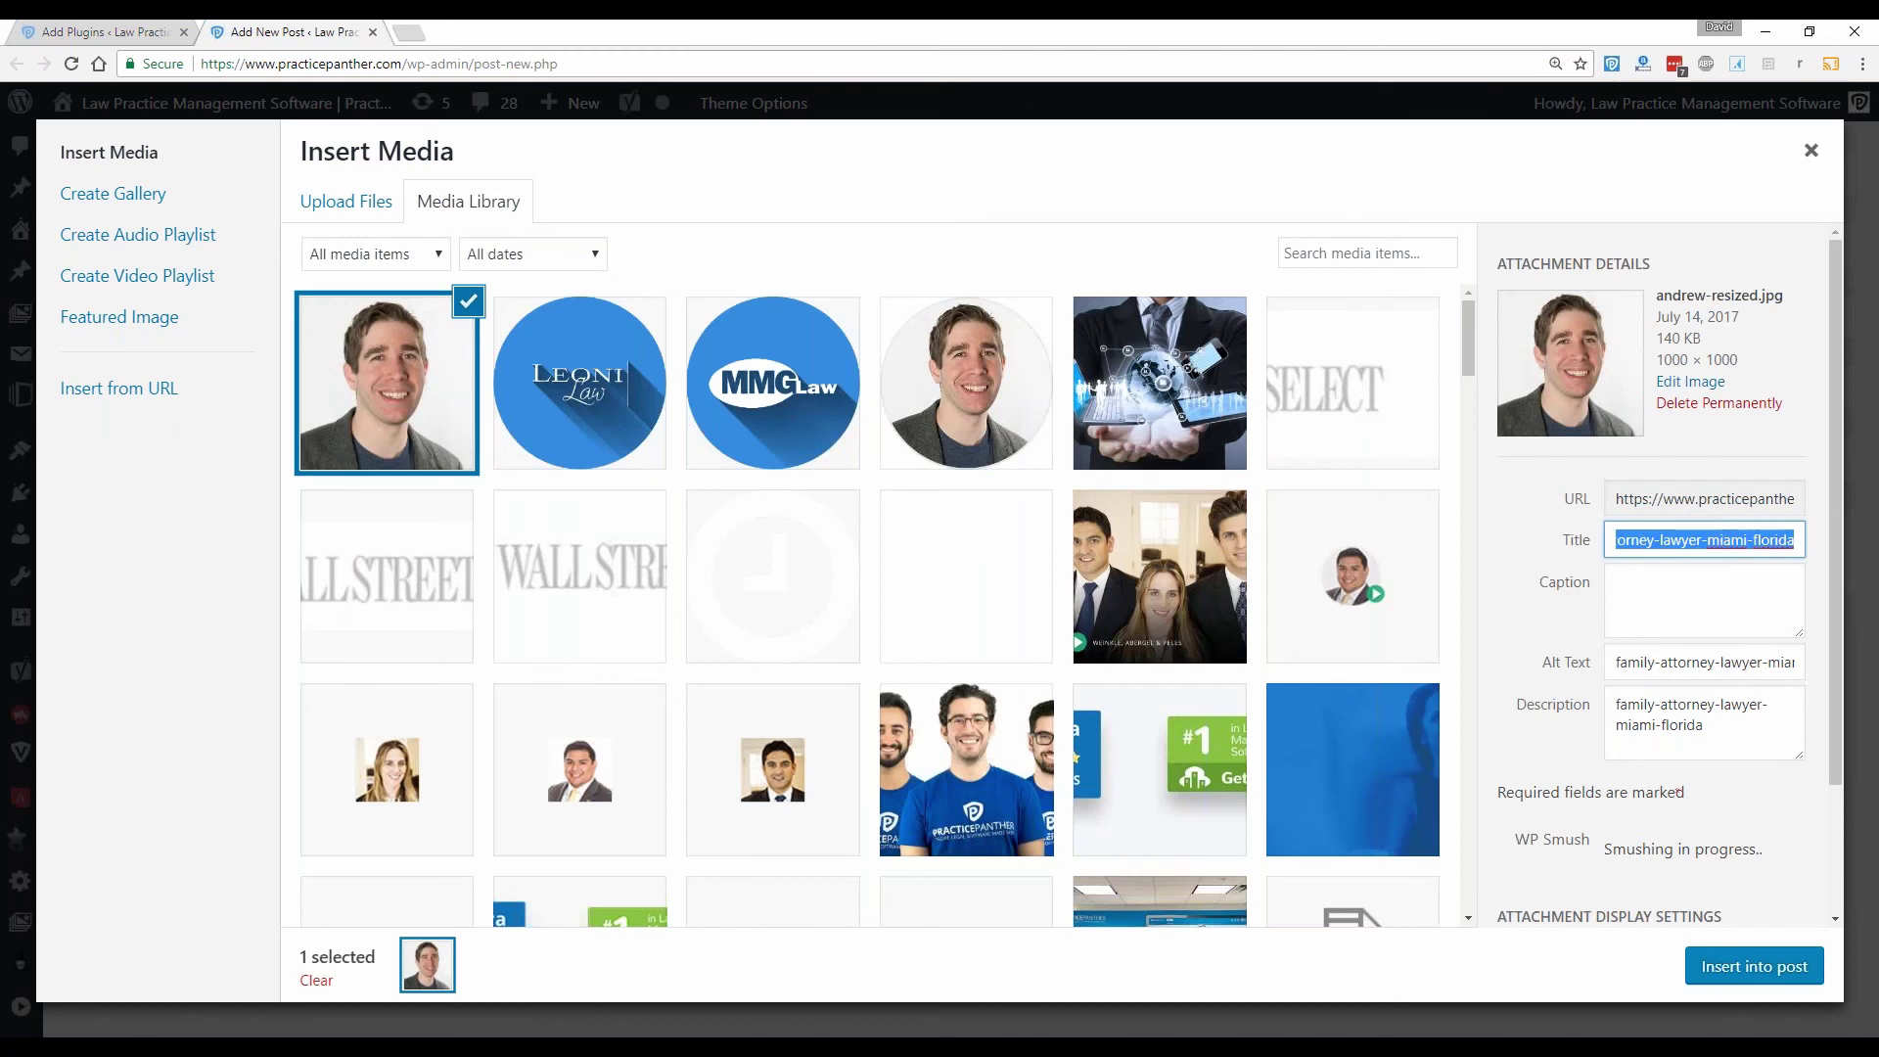
{"action": "triple_click", "coordinate": [1736, 536]}
{"action": "key", "text": "Right"}
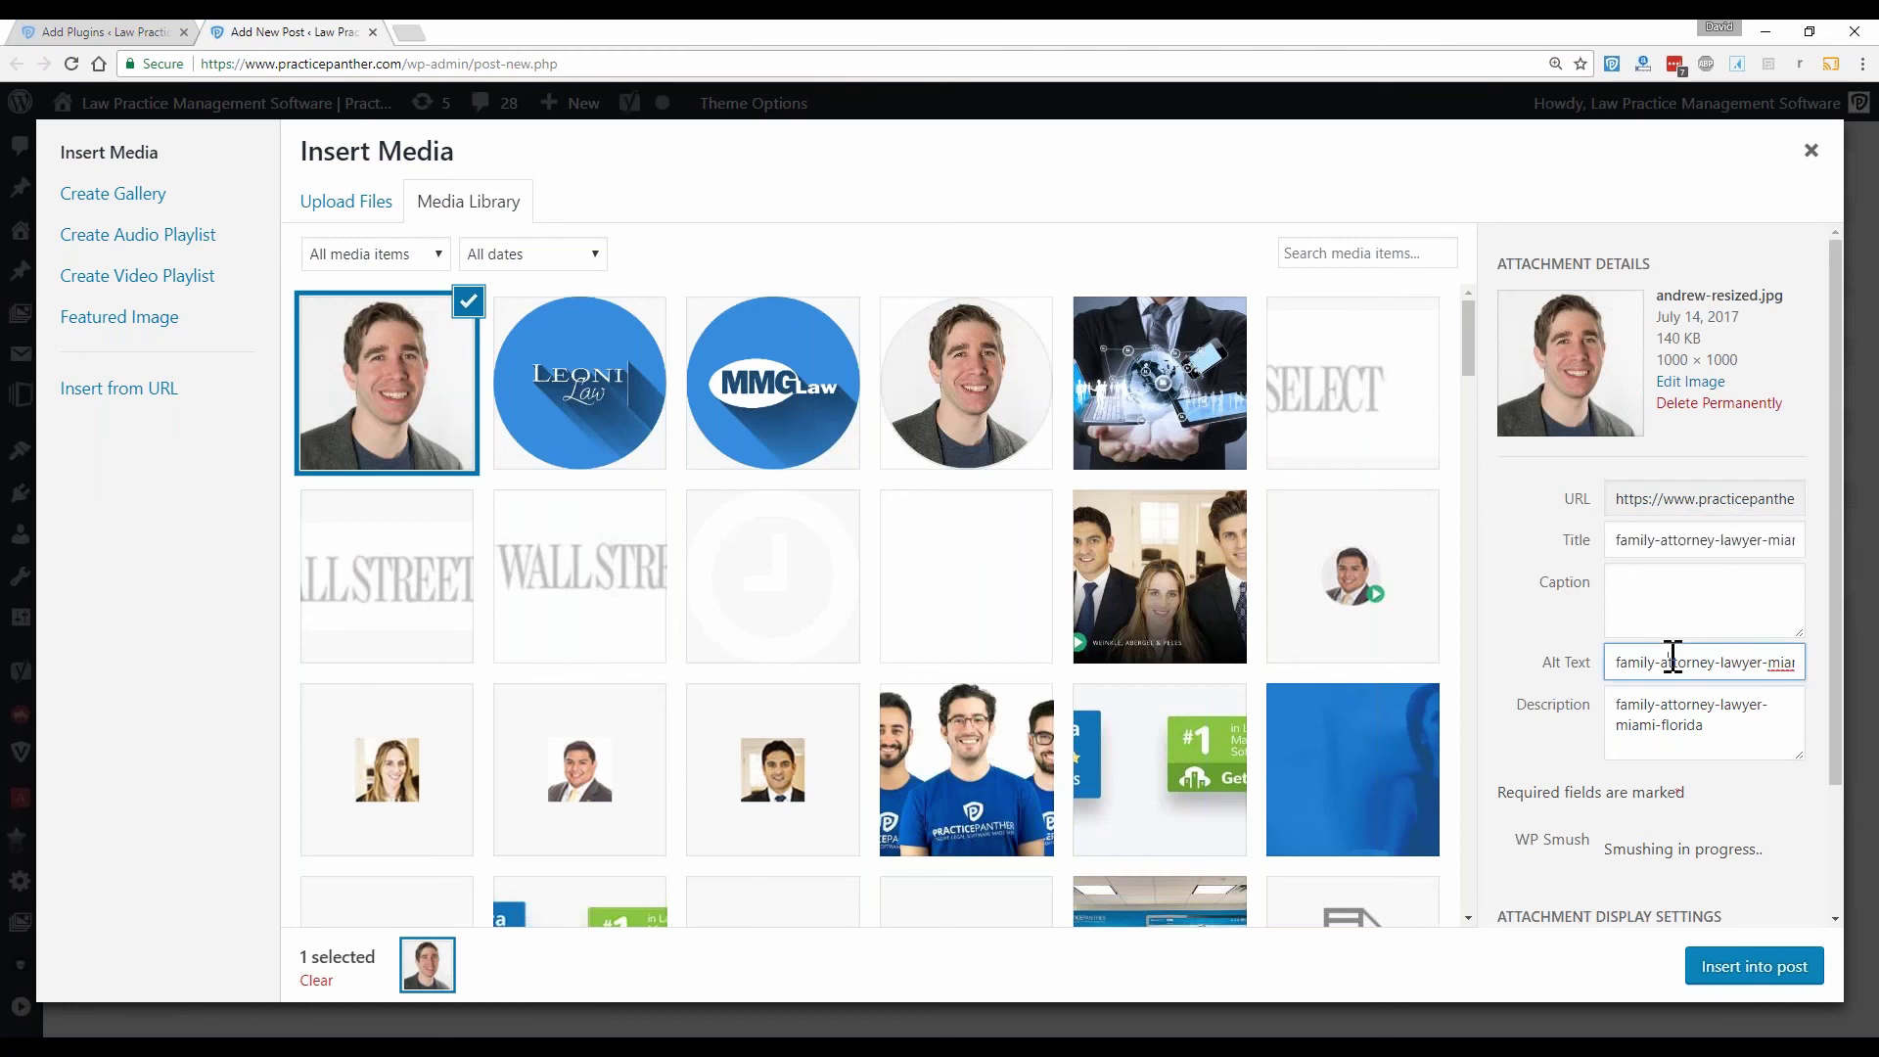
{"action": "triple_click", "coordinate": [1670, 659]}
{"action": "left_click", "coordinate": [1683, 721]}
{"action": "triple_click", "coordinate": [1688, 721]}
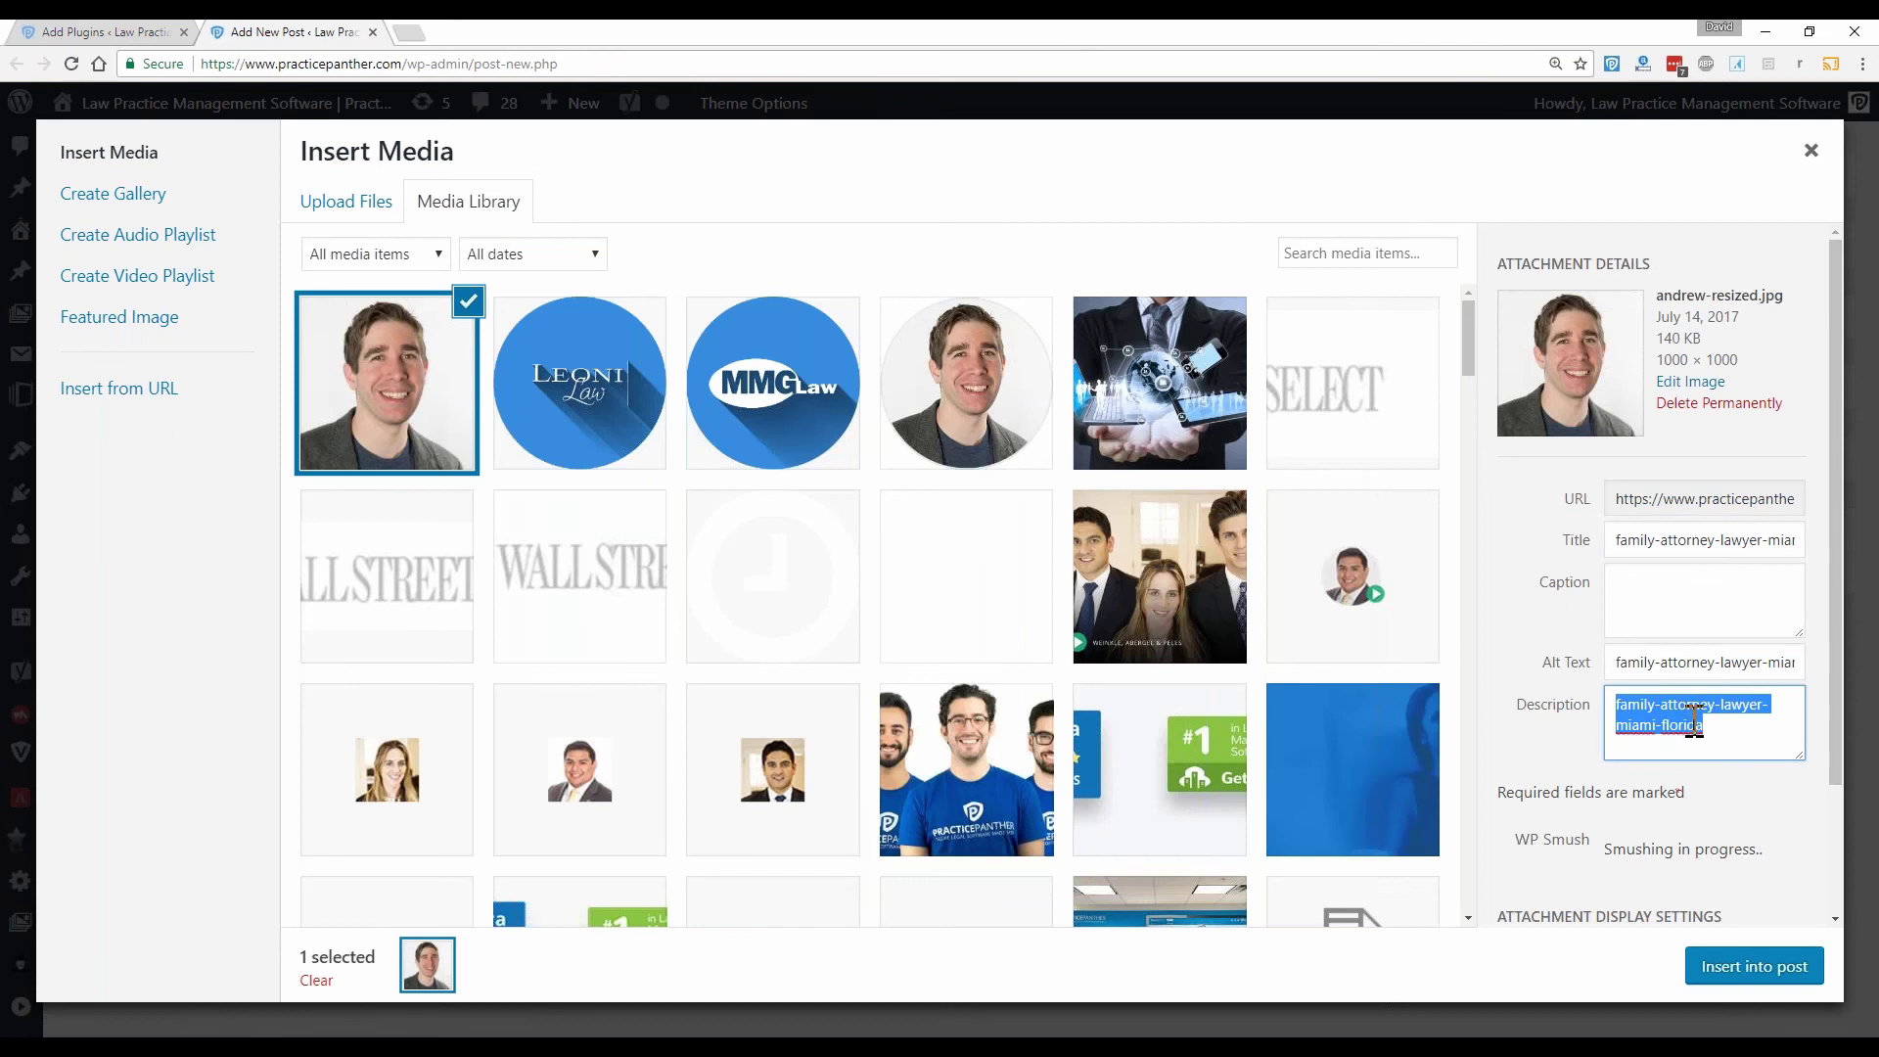
{"action": "key", "text": "Right"}
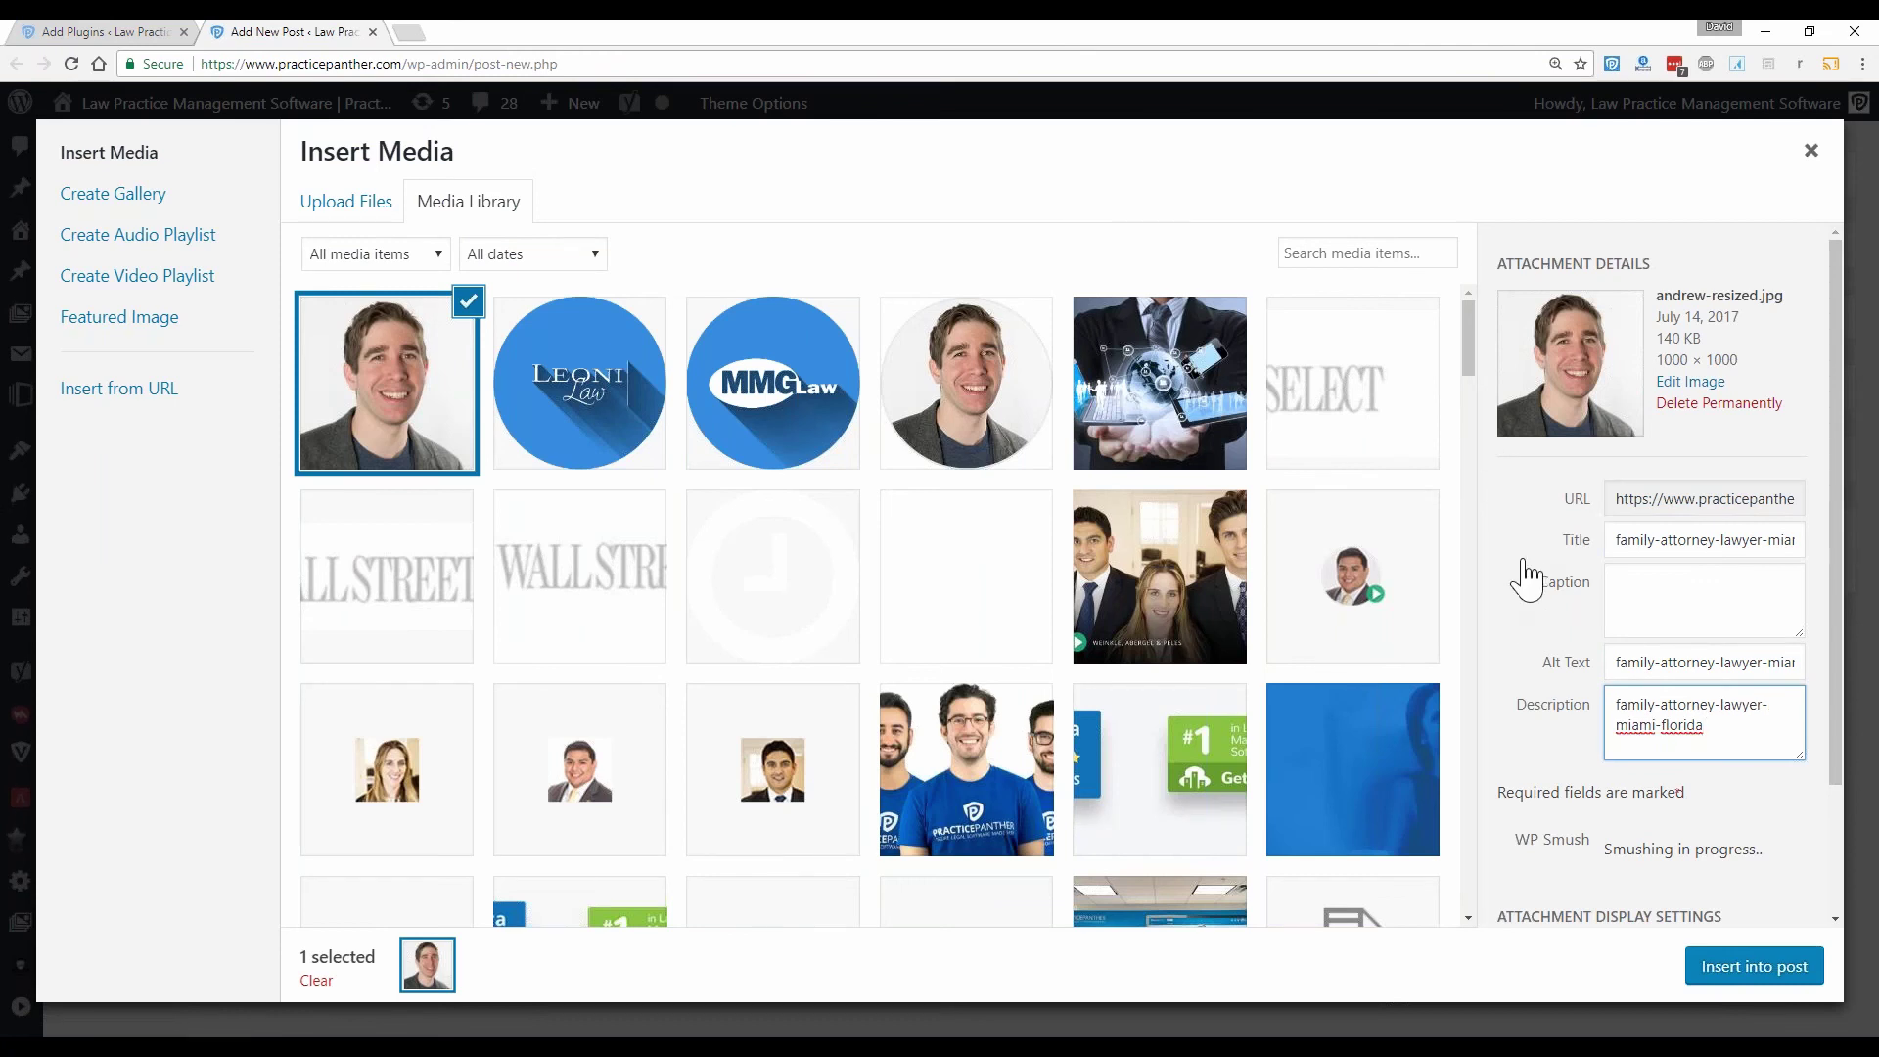
{"action": "scroll", "coordinate": [1594, 621], "scroll_direction": "down", "scroll_amount": 2}
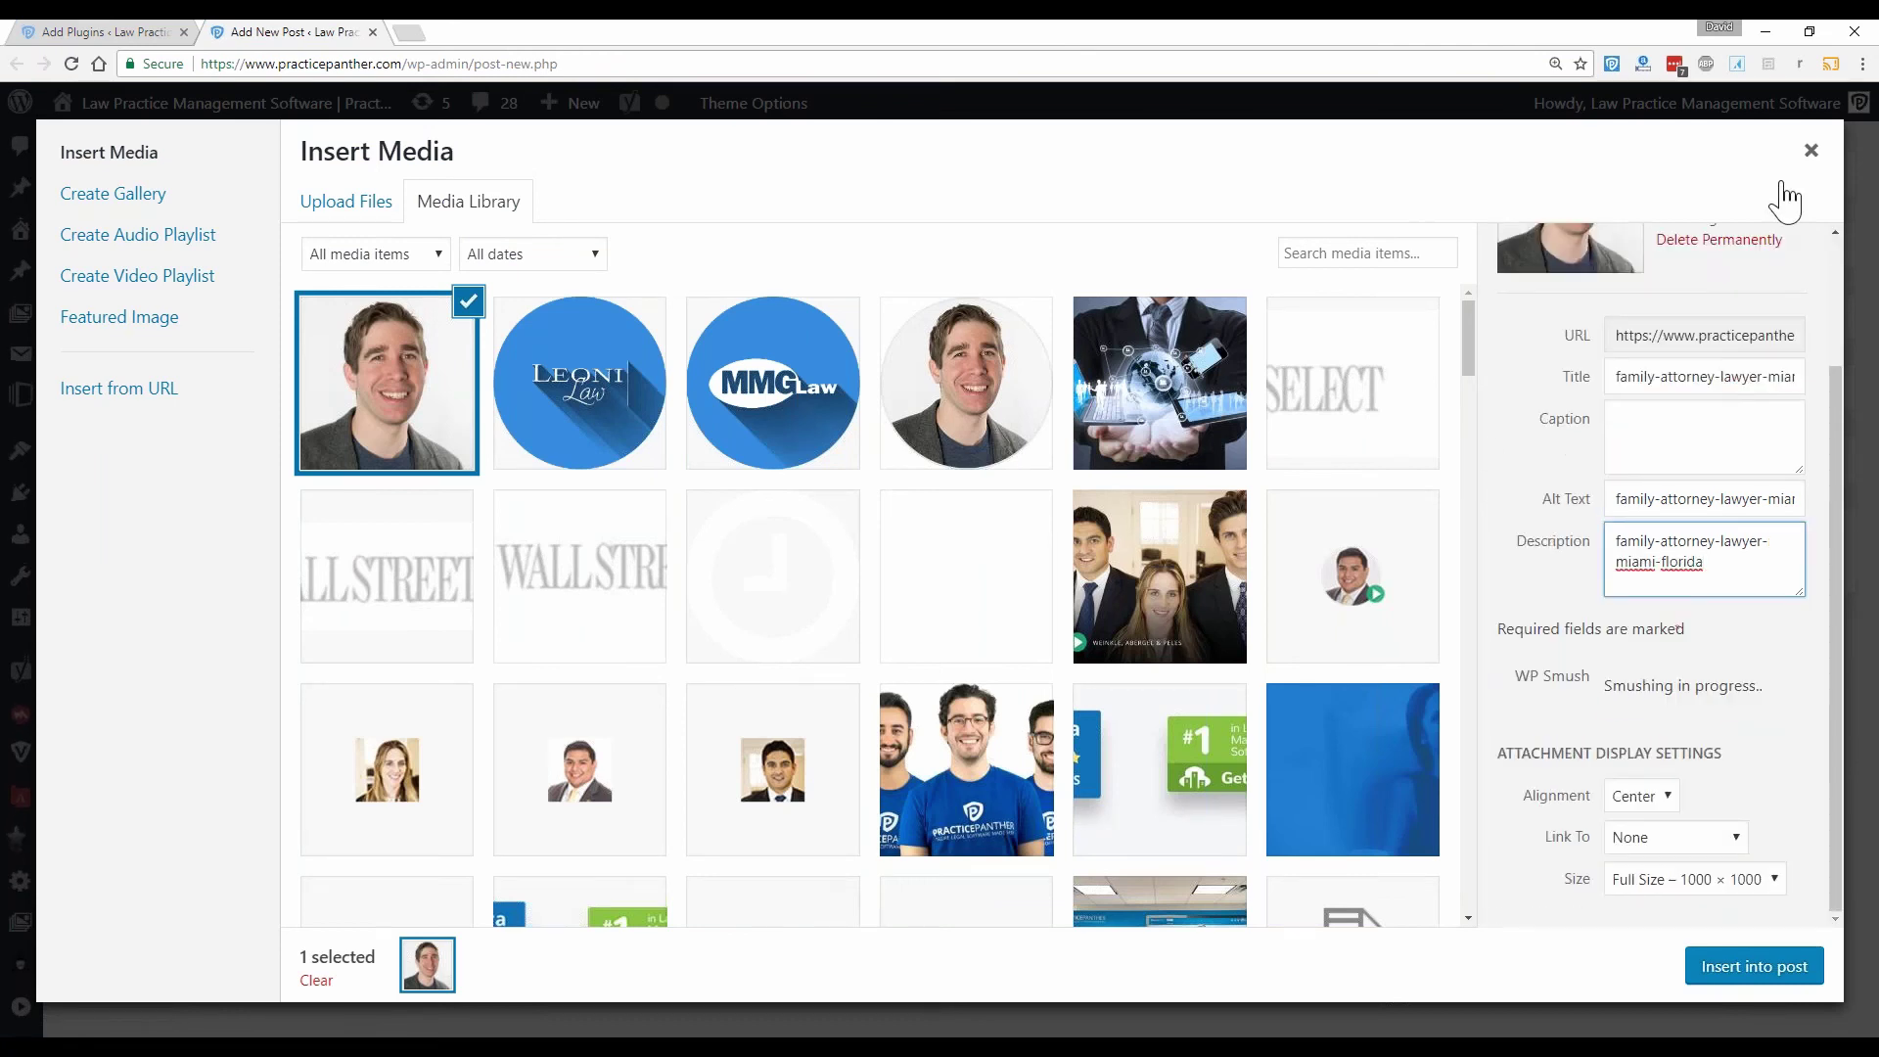
{"action": "left_click", "coordinate": [1812, 150]}
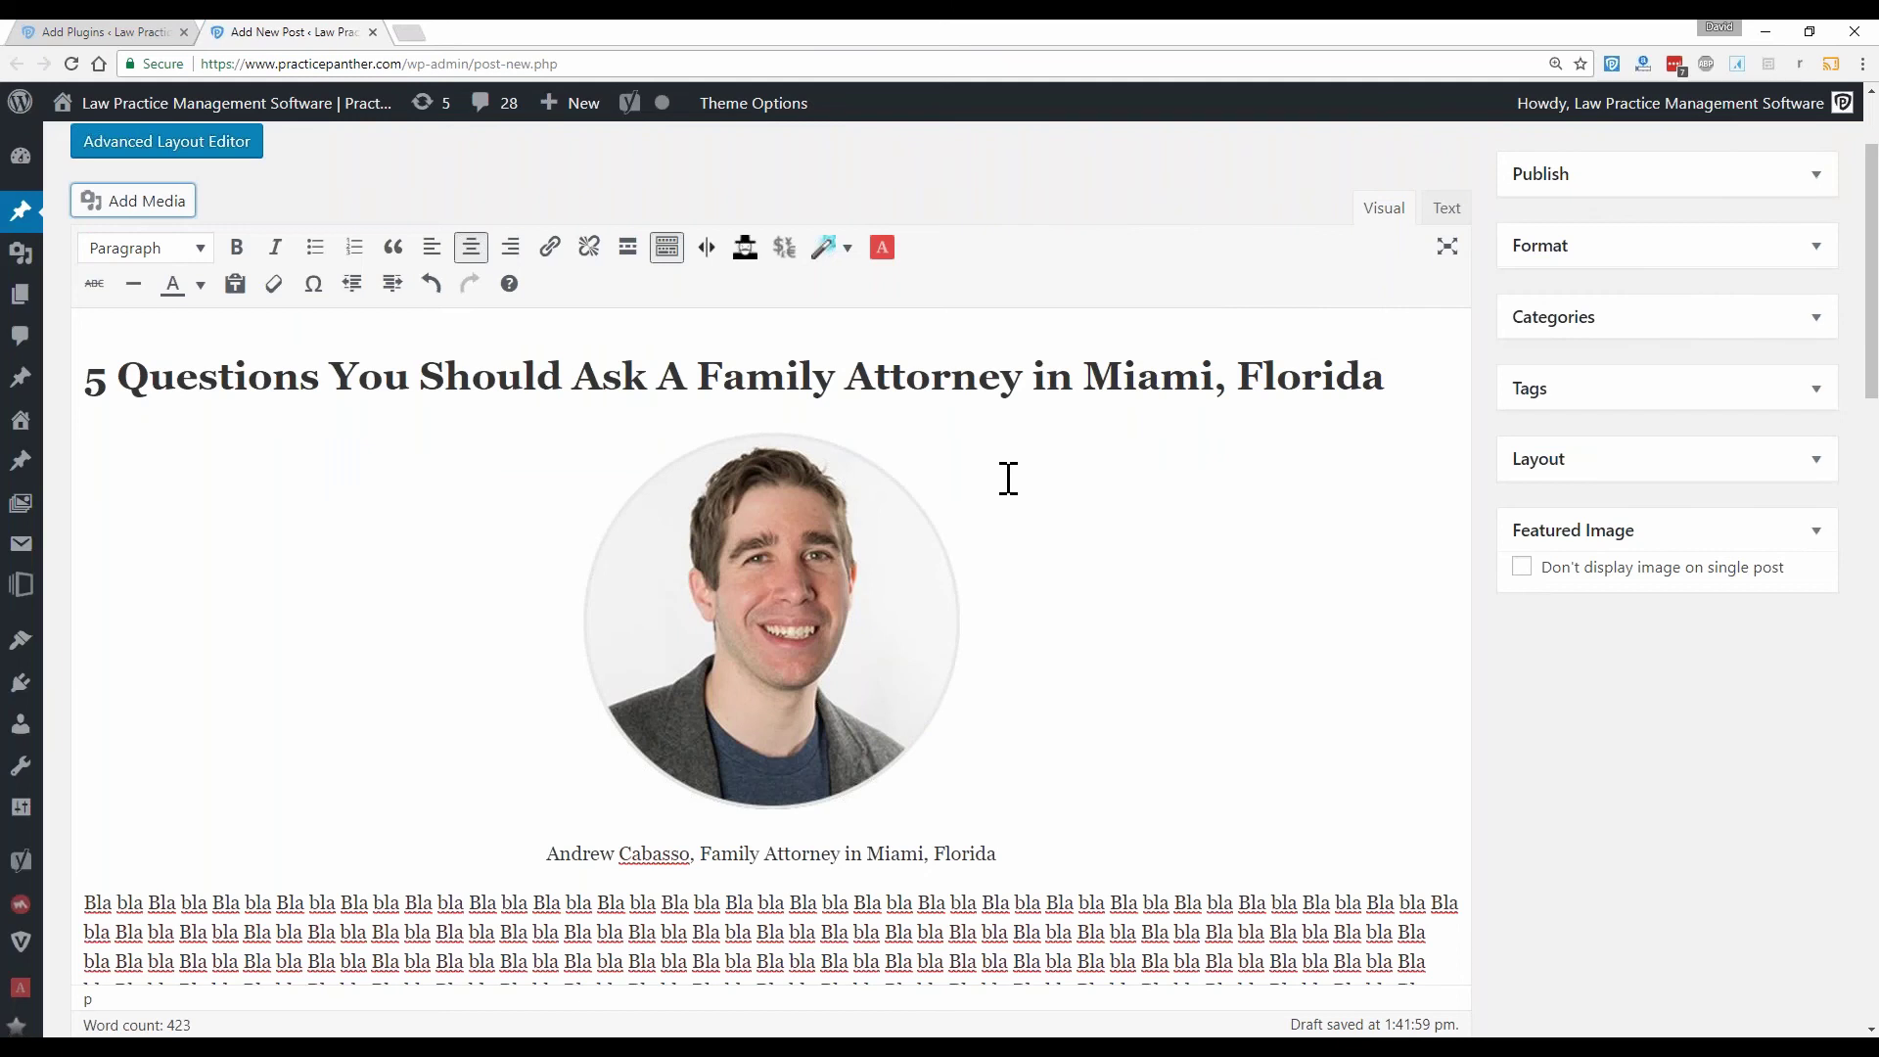
Step: Review where the phrase "Family Attorney in Miami, Florida" is used in the post's heading, title and photo caption, and check the body text
{"action": "left_click_drag", "start_coordinate": [695, 379], "coordinate": [1384, 382]}
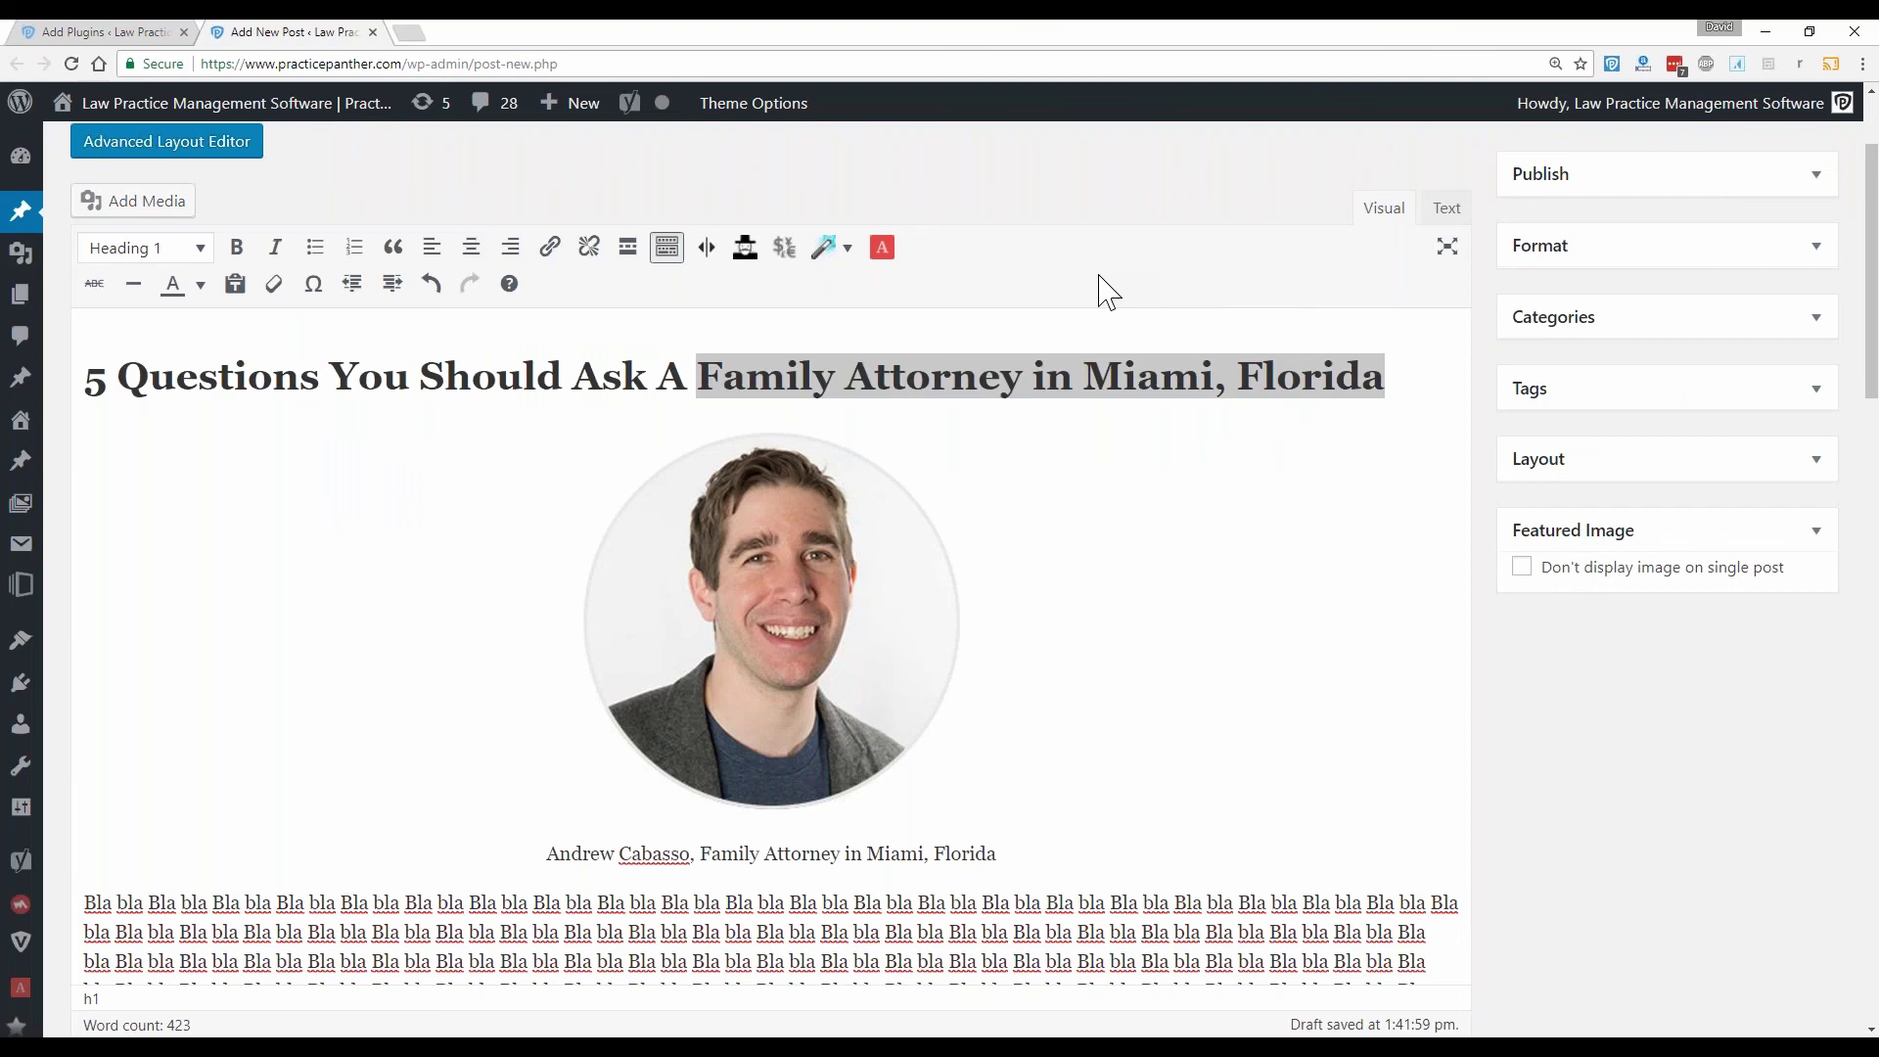
{"action": "left_click", "coordinate": [869, 468]}
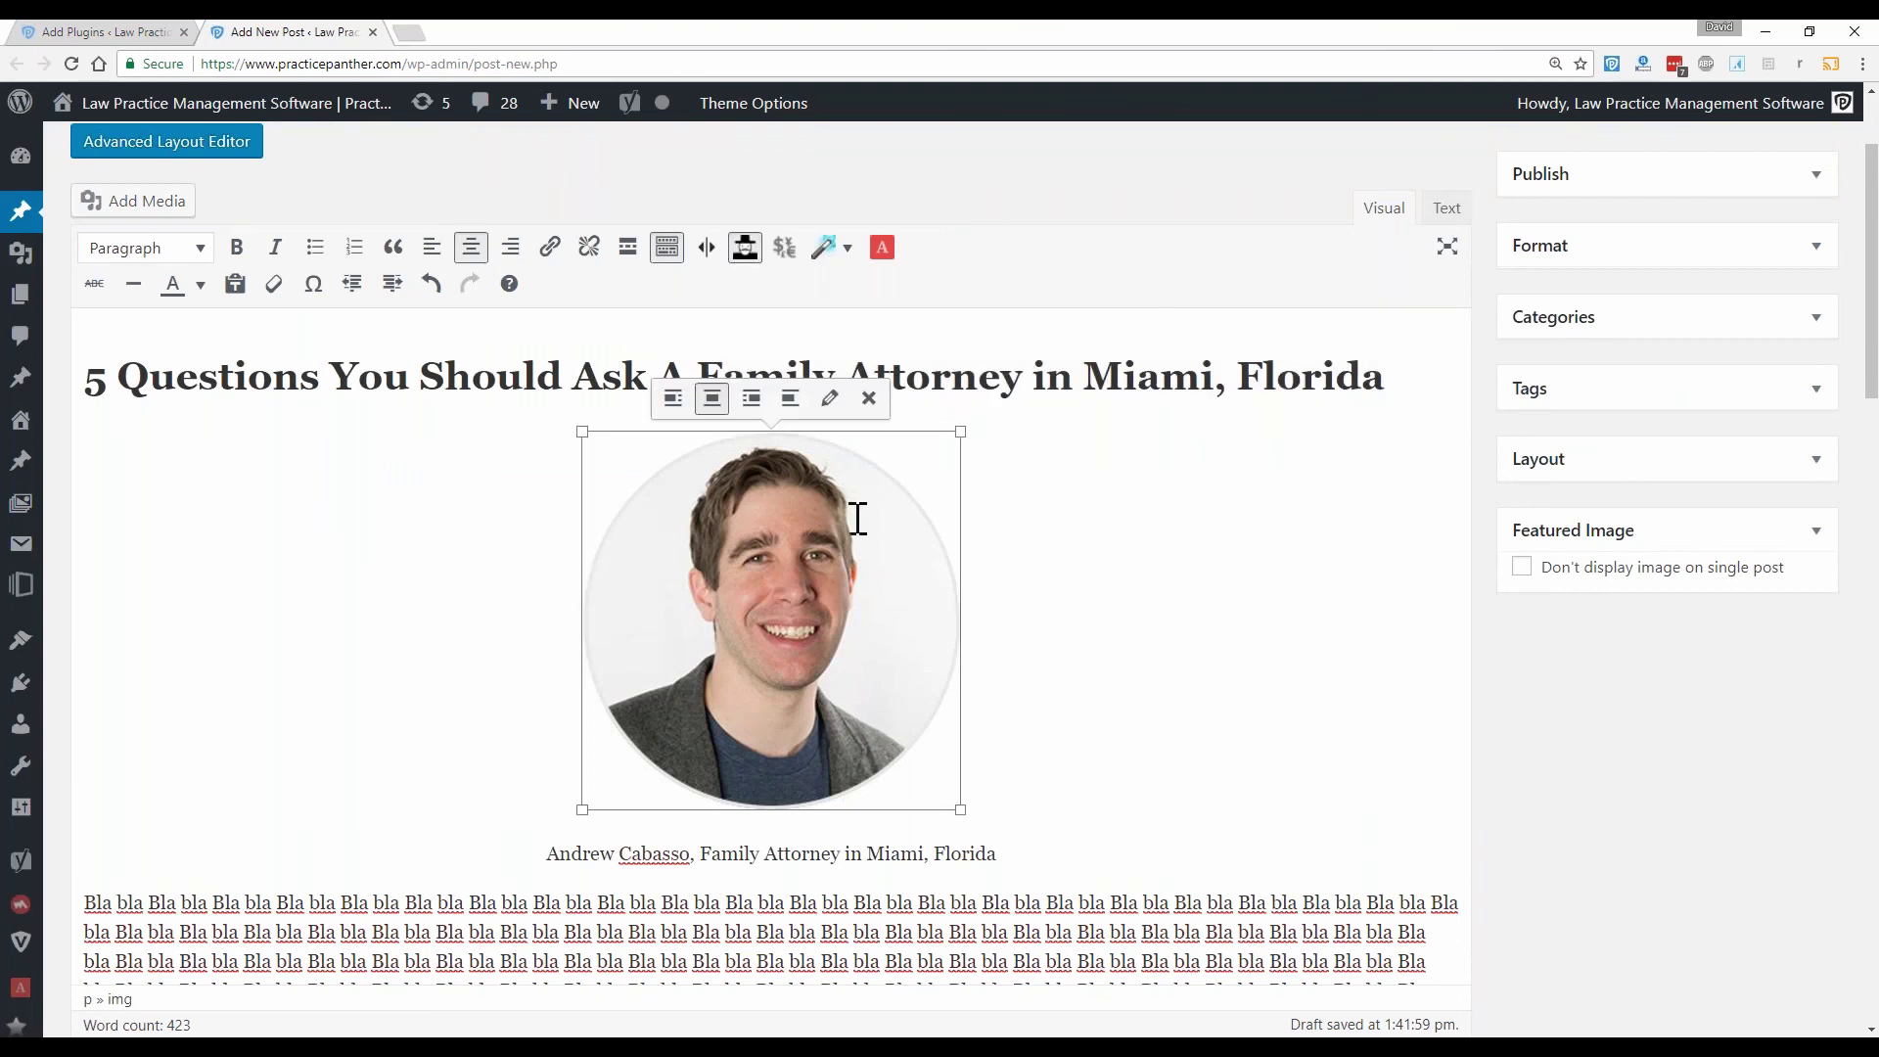
{"action": "left_click", "coordinate": [729, 376]}
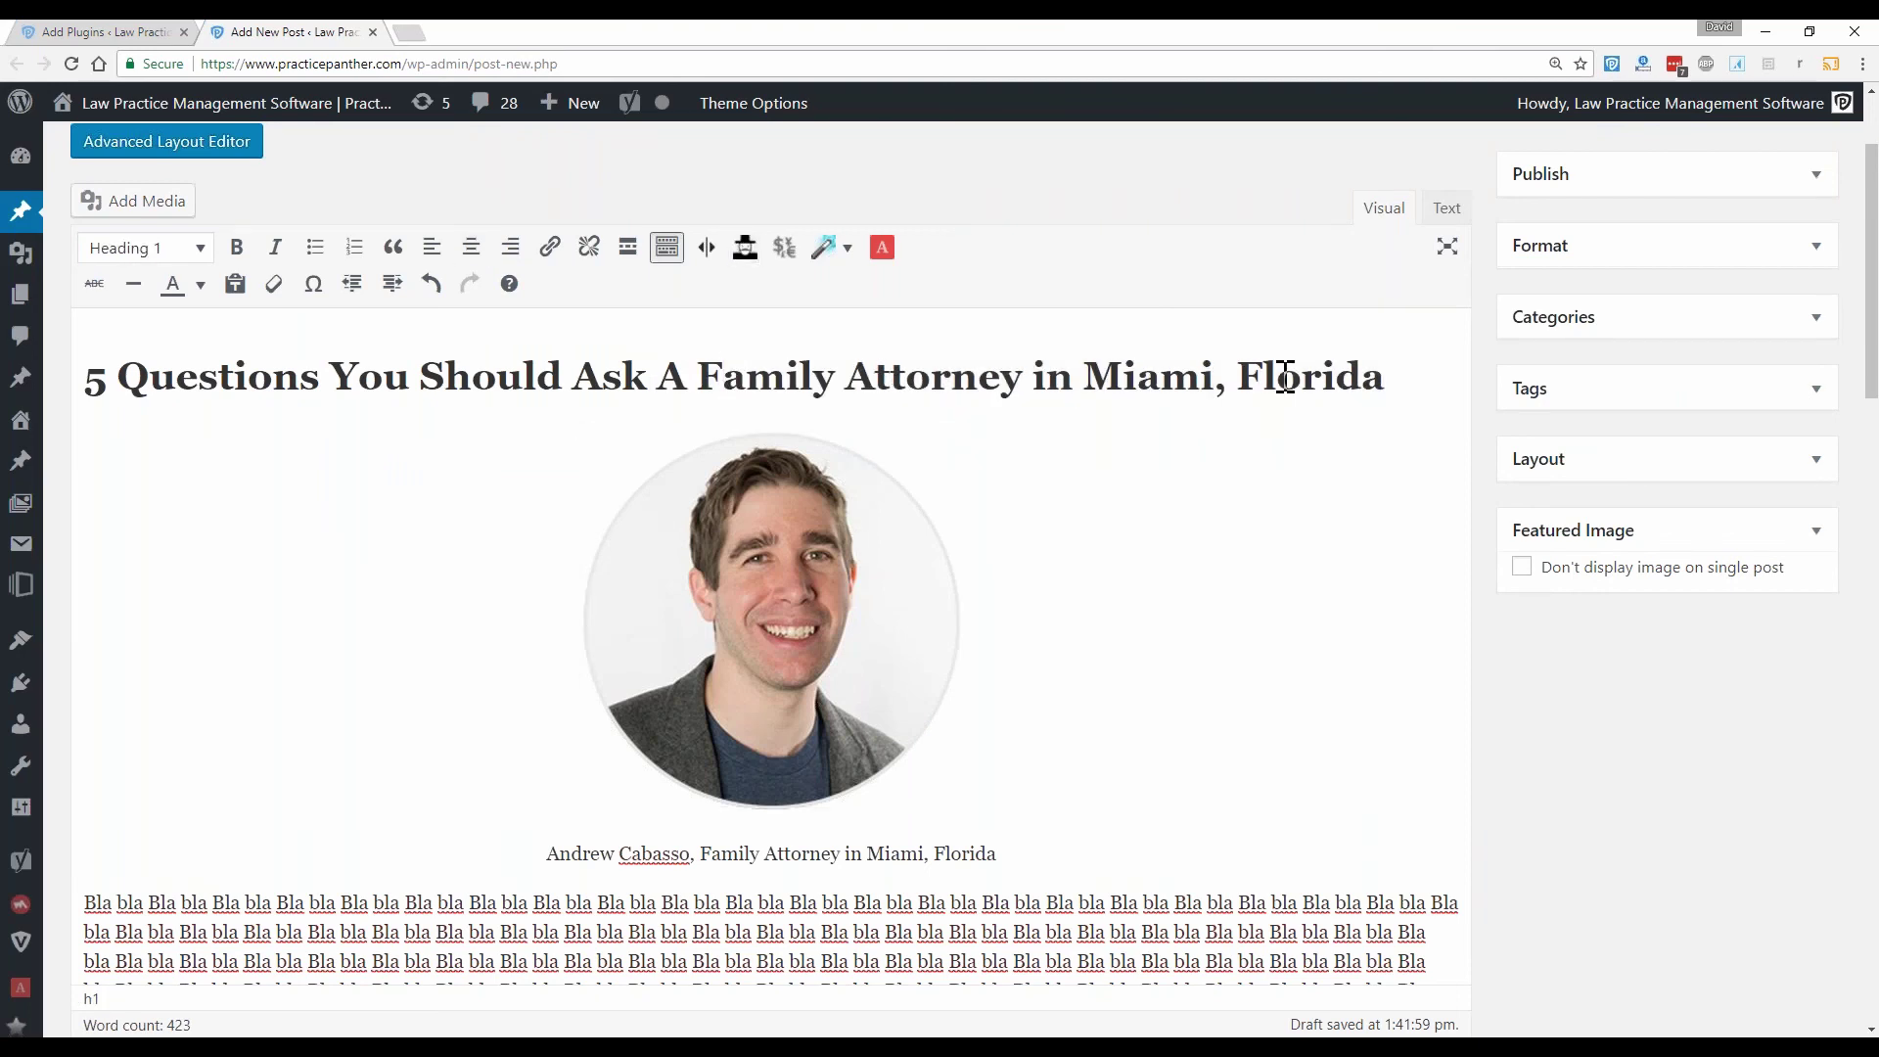
{"action": "left_click_drag", "start_coordinate": [1395, 378], "coordinate": [714, 355]}
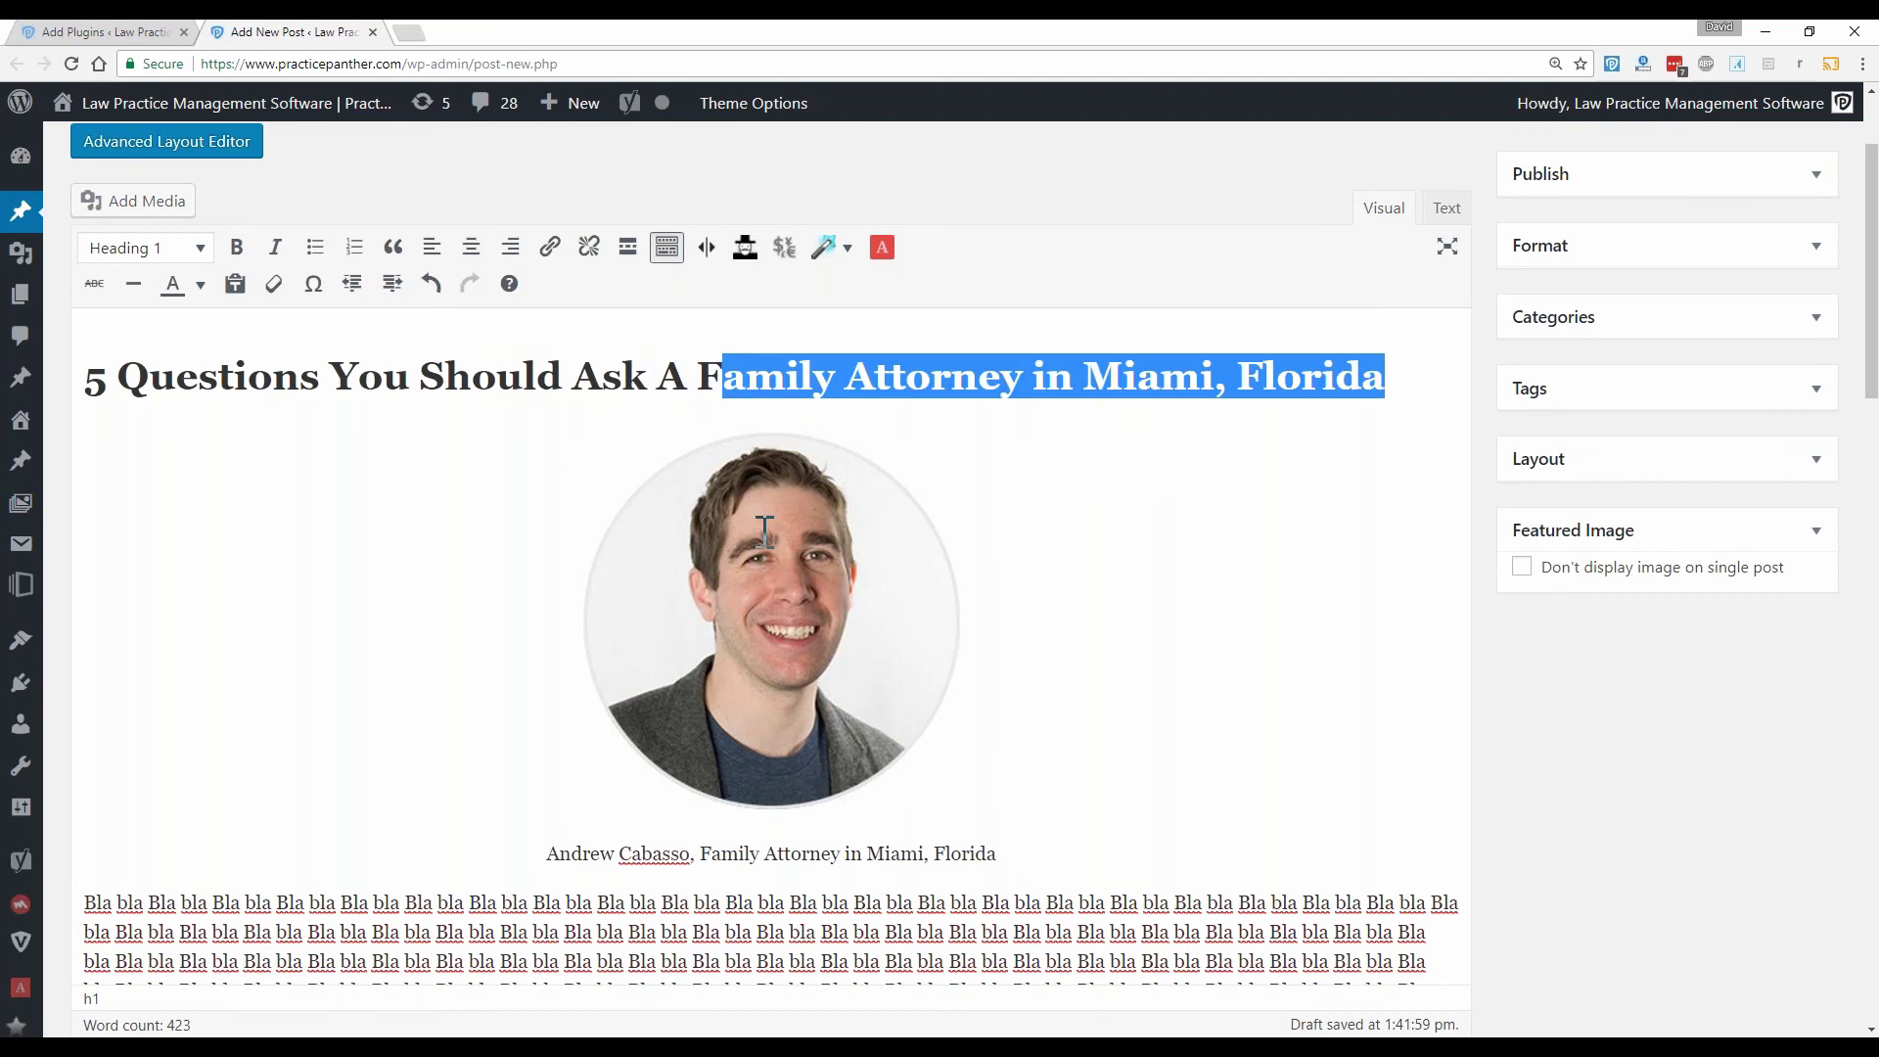
{"action": "scroll", "coordinate": [766, 392], "scroll_direction": "up", "scroll_amount": 2}
{"action": "scroll", "coordinate": [765, 392], "scroll_direction": "up", "scroll_amount": 3}
{"action": "left_click_drag", "start_coordinate": [473, 180], "coordinate": [736, 181]}
{"action": "scroll", "coordinate": [626, 392], "scroll_direction": "down", "scroll_amount": 2}
{"action": "left_click_drag", "start_coordinate": [696, 443], "coordinate": [1135, 446]}
{"action": "left_click", "coordinate": [758, 634]}
{"action": "scroll", "coordinate": [744, 646], "scroll_direction": "down", "scroll_amount": 4}
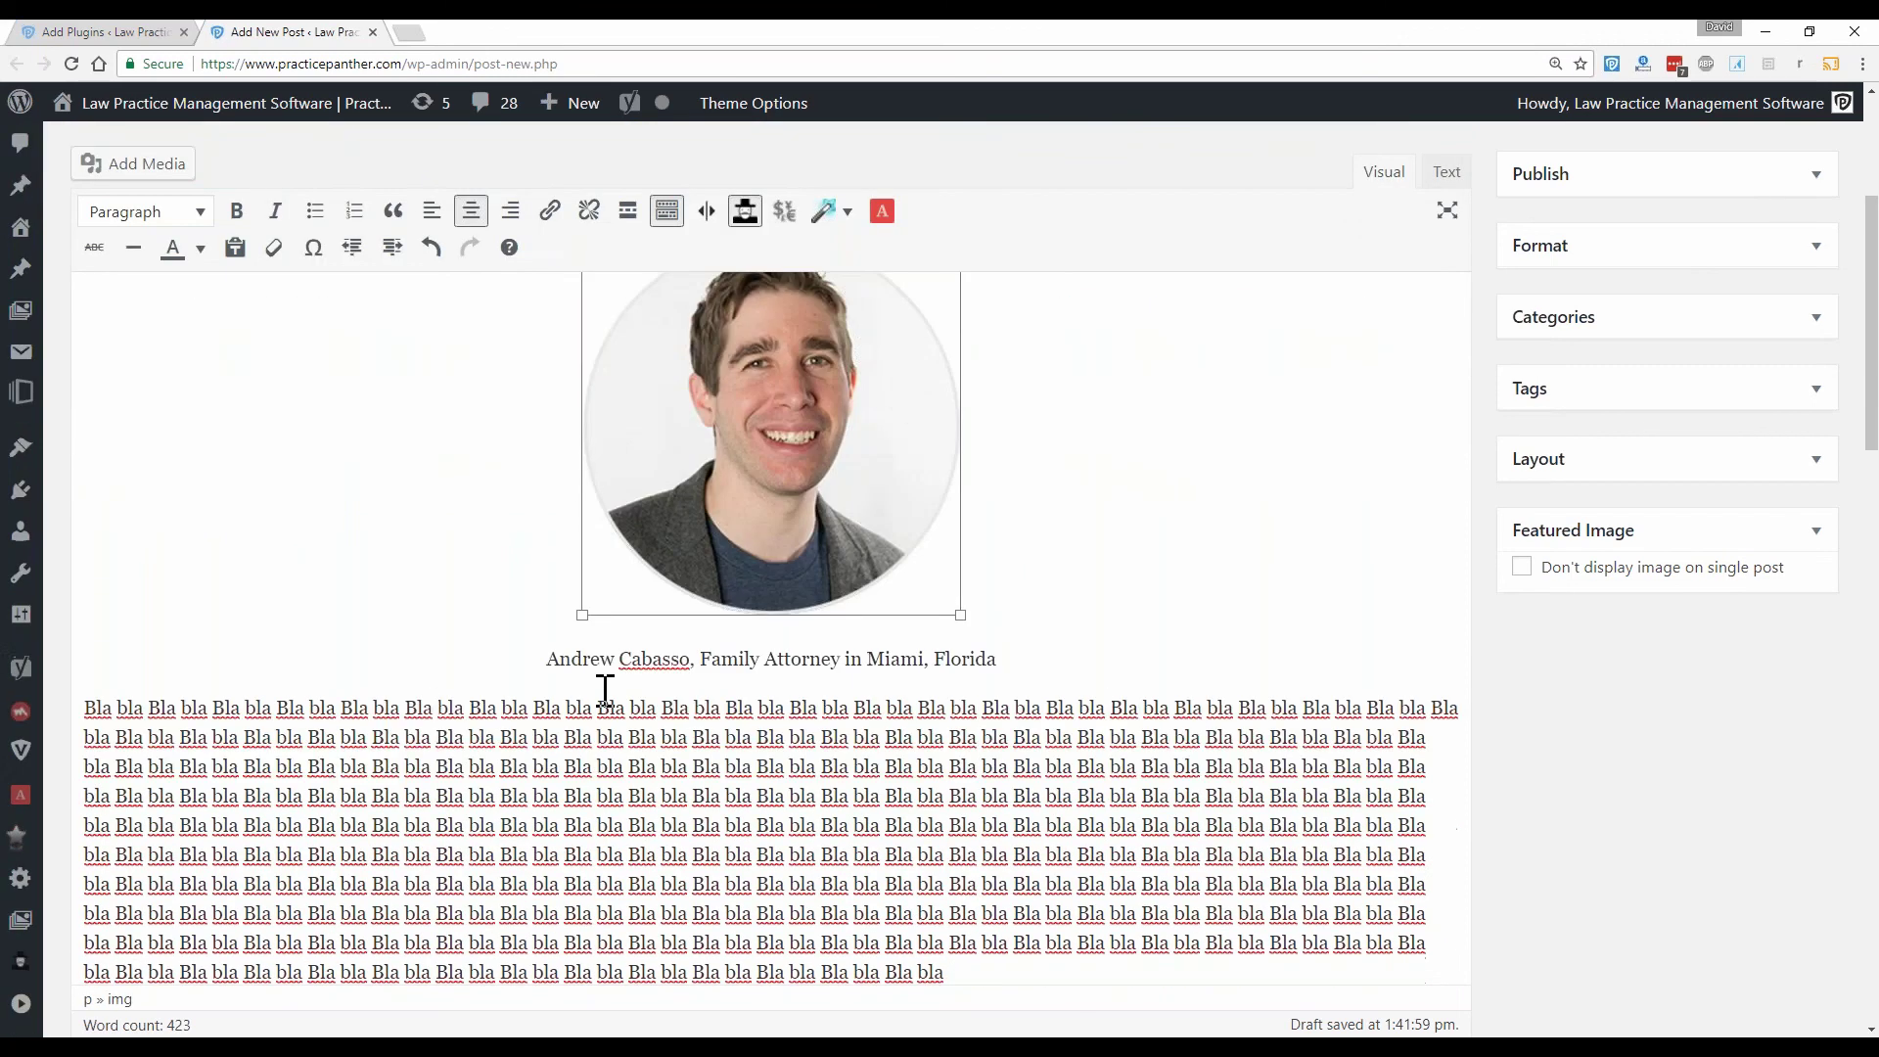
{"action": "left_click_drag", "start_coordinate": [699, 659], "coordinate": [974, 634]}
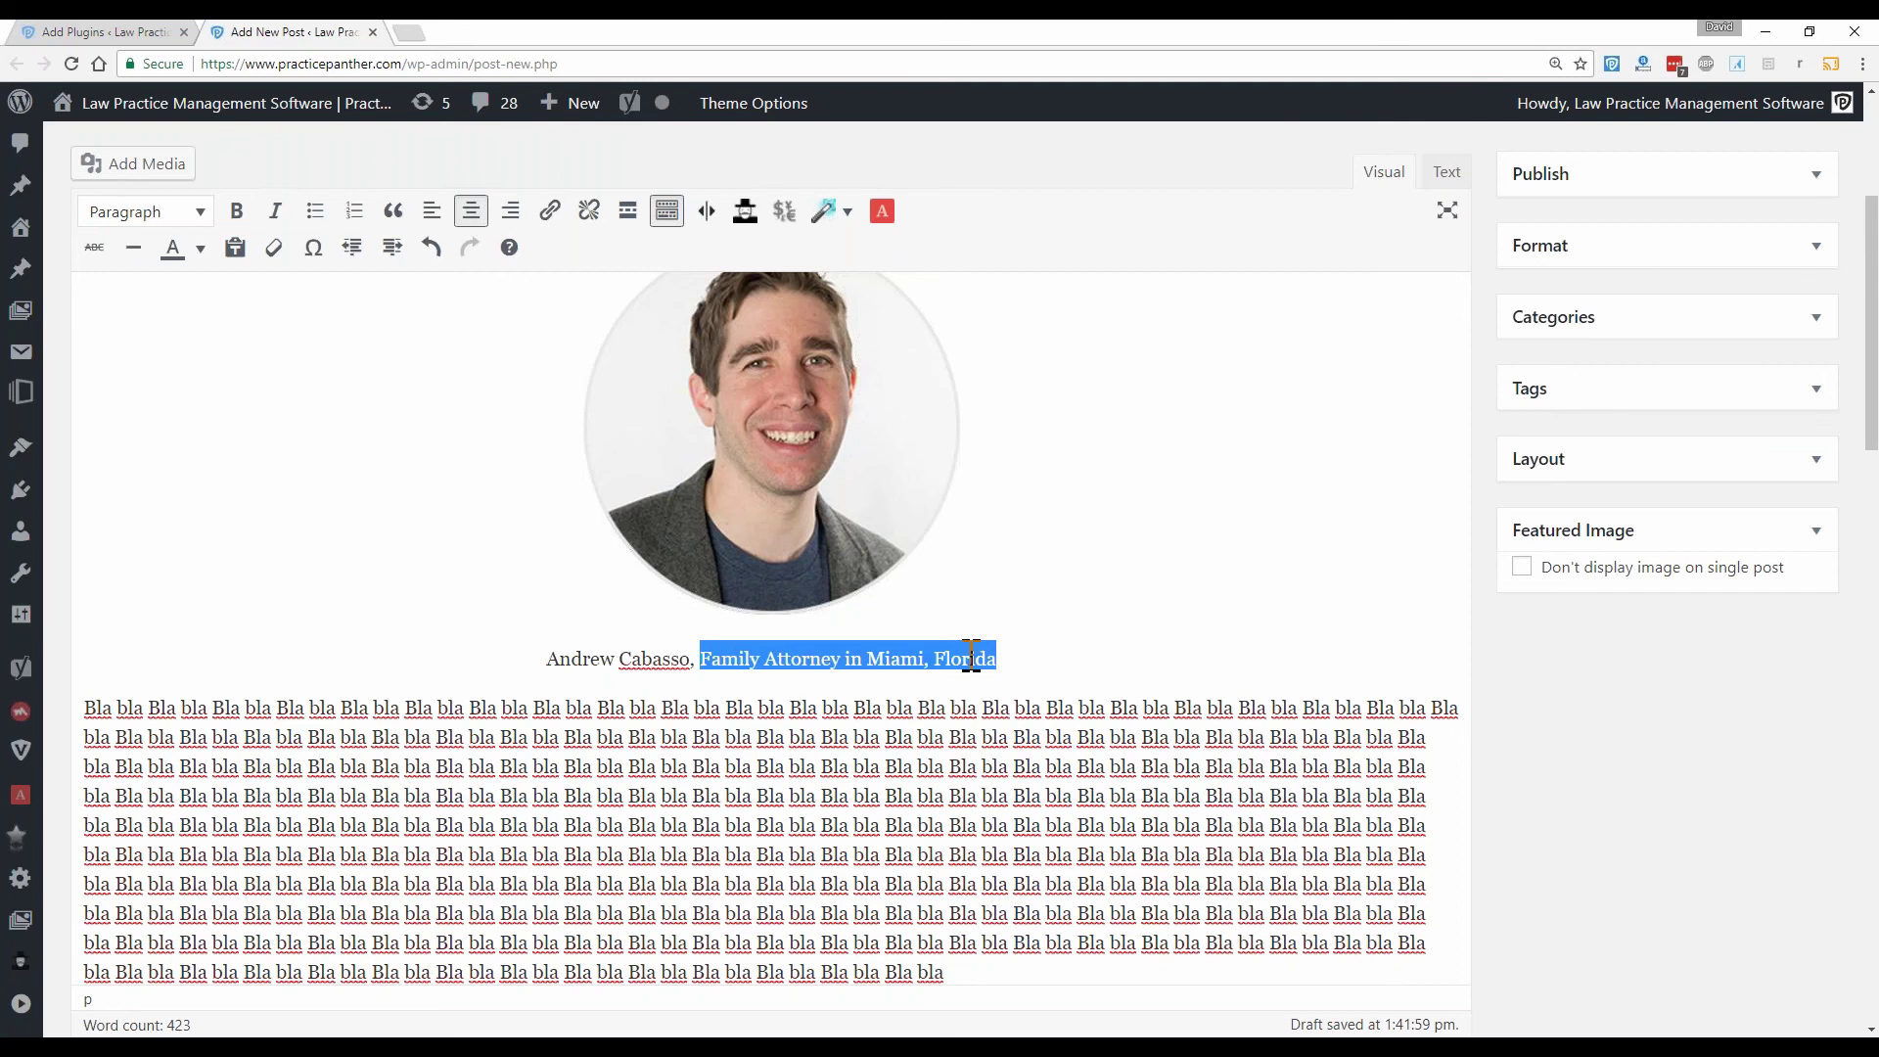
{"action": "scroll", "coordinate": [969, 658], "scroll_direction": "down", "scroll_amount": 2}
{"action": "left_click", "coordinate": [847, 680]}
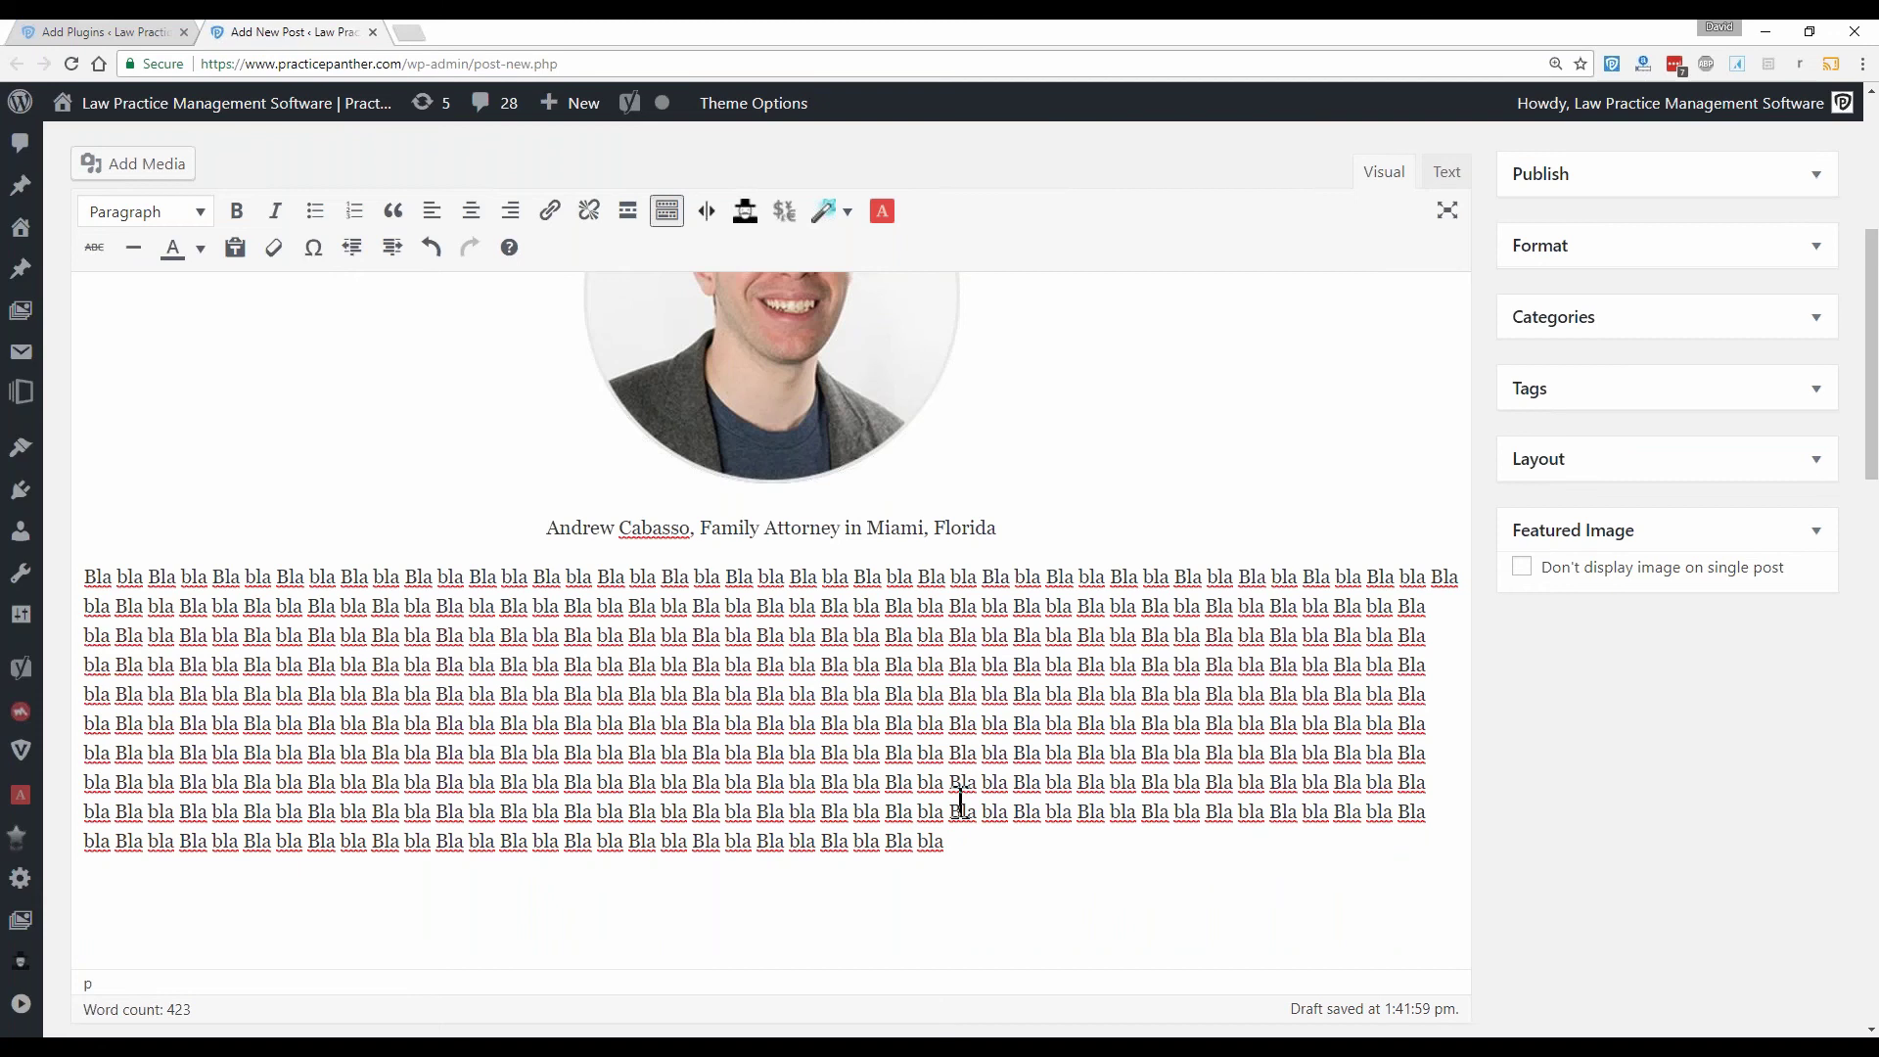
Step: Review the post's body text, its Yoast SEO snippet preview and the meta description, leaving the description as it is
{"action": "double_click", "coordinate": [546, 593]}
{"action": "left_click", "coordinate": [725, 577]}
{"action": "scroll", "coordinate": [837, 602], "scroll_direction": "down", "scroll_amount": 5}
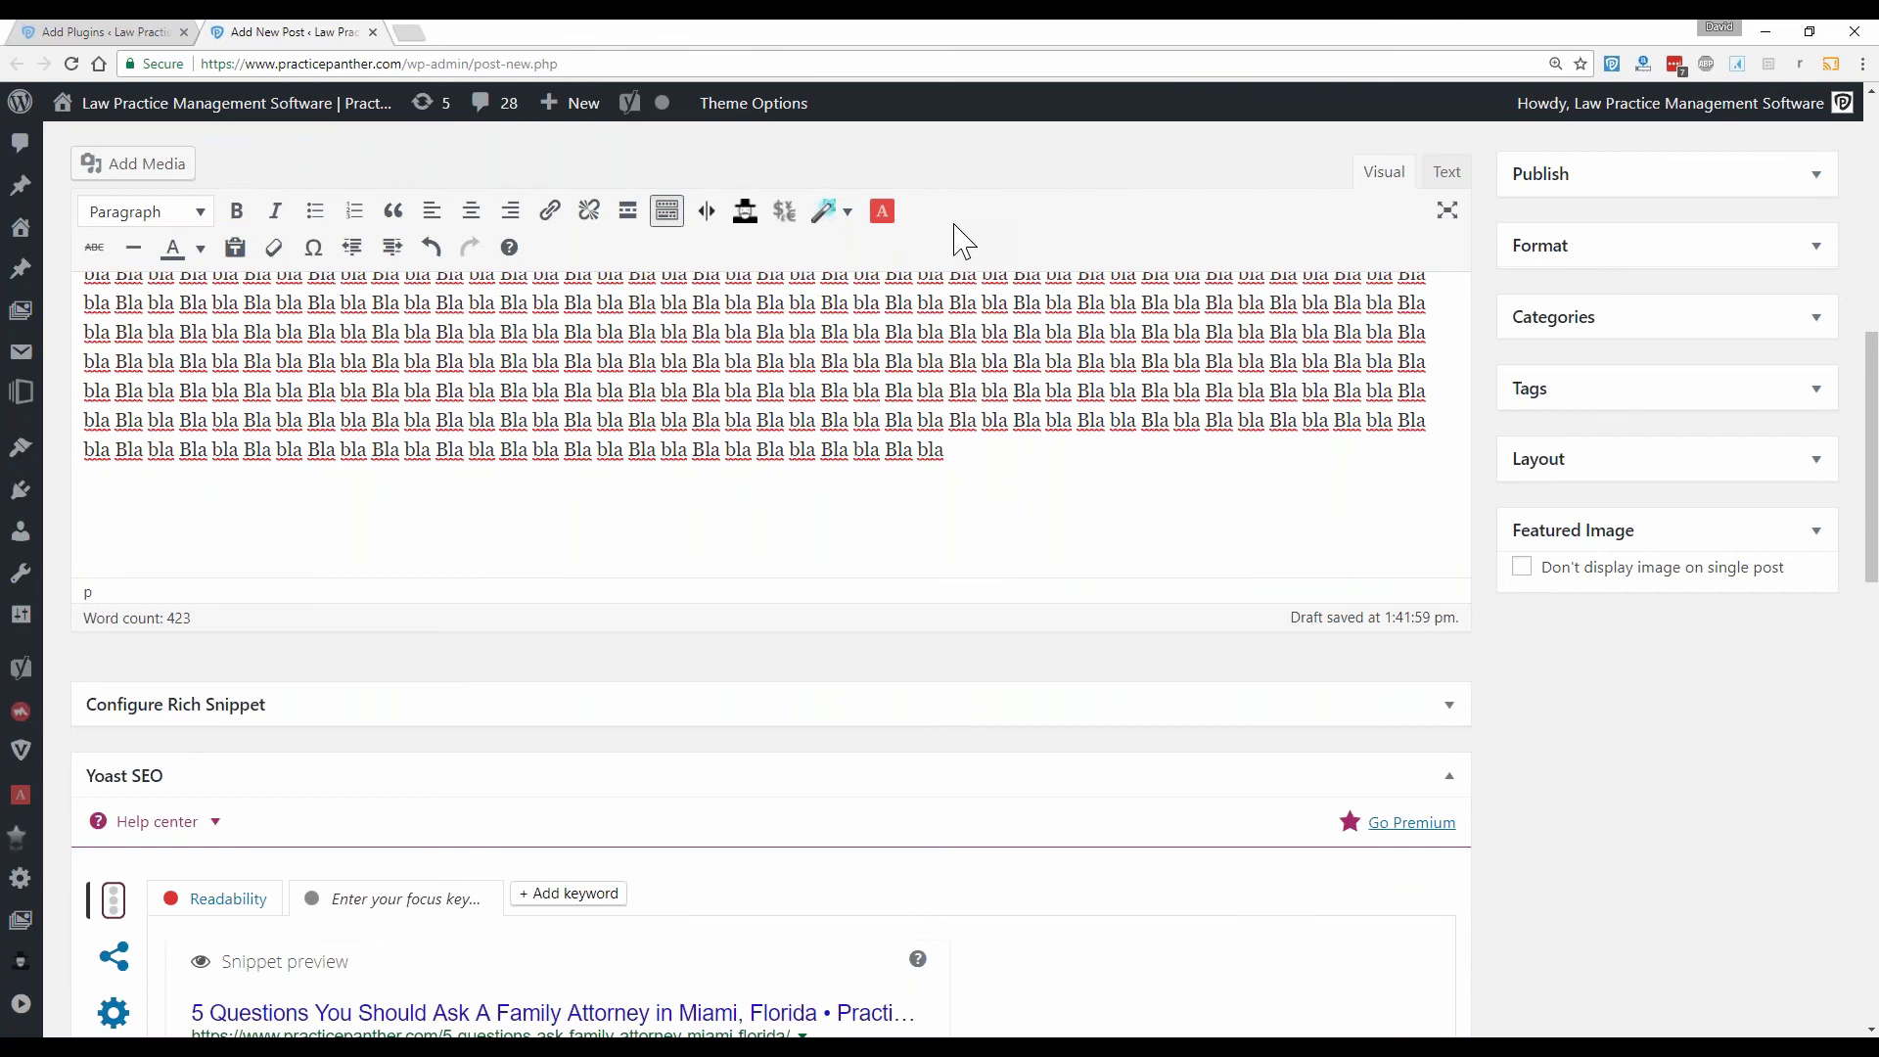
{"action": "scroll", "coordinate": [620, 692], "scroll_direction": "down", "scroll_amount": 2}
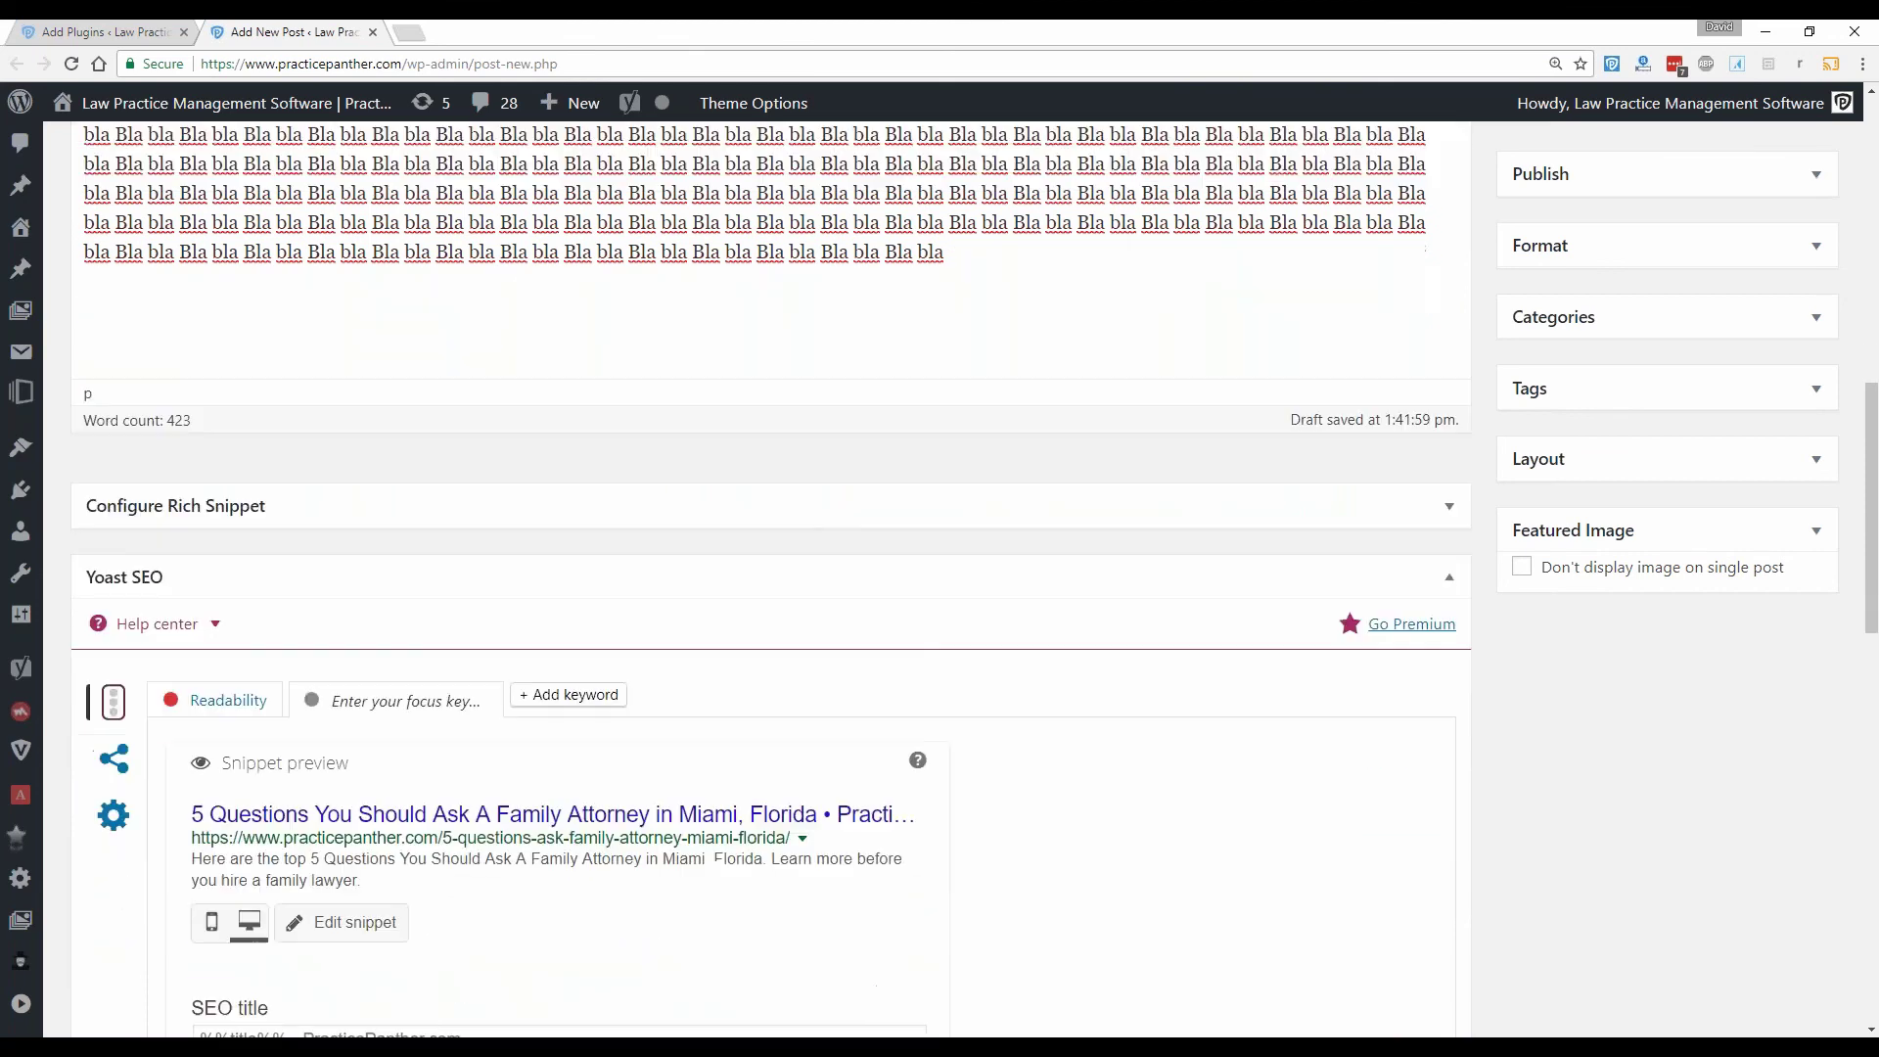
{"action": "scroll", "coordinate": [578, 545], "scroll_direction": "down", "scroll_amount": 2}
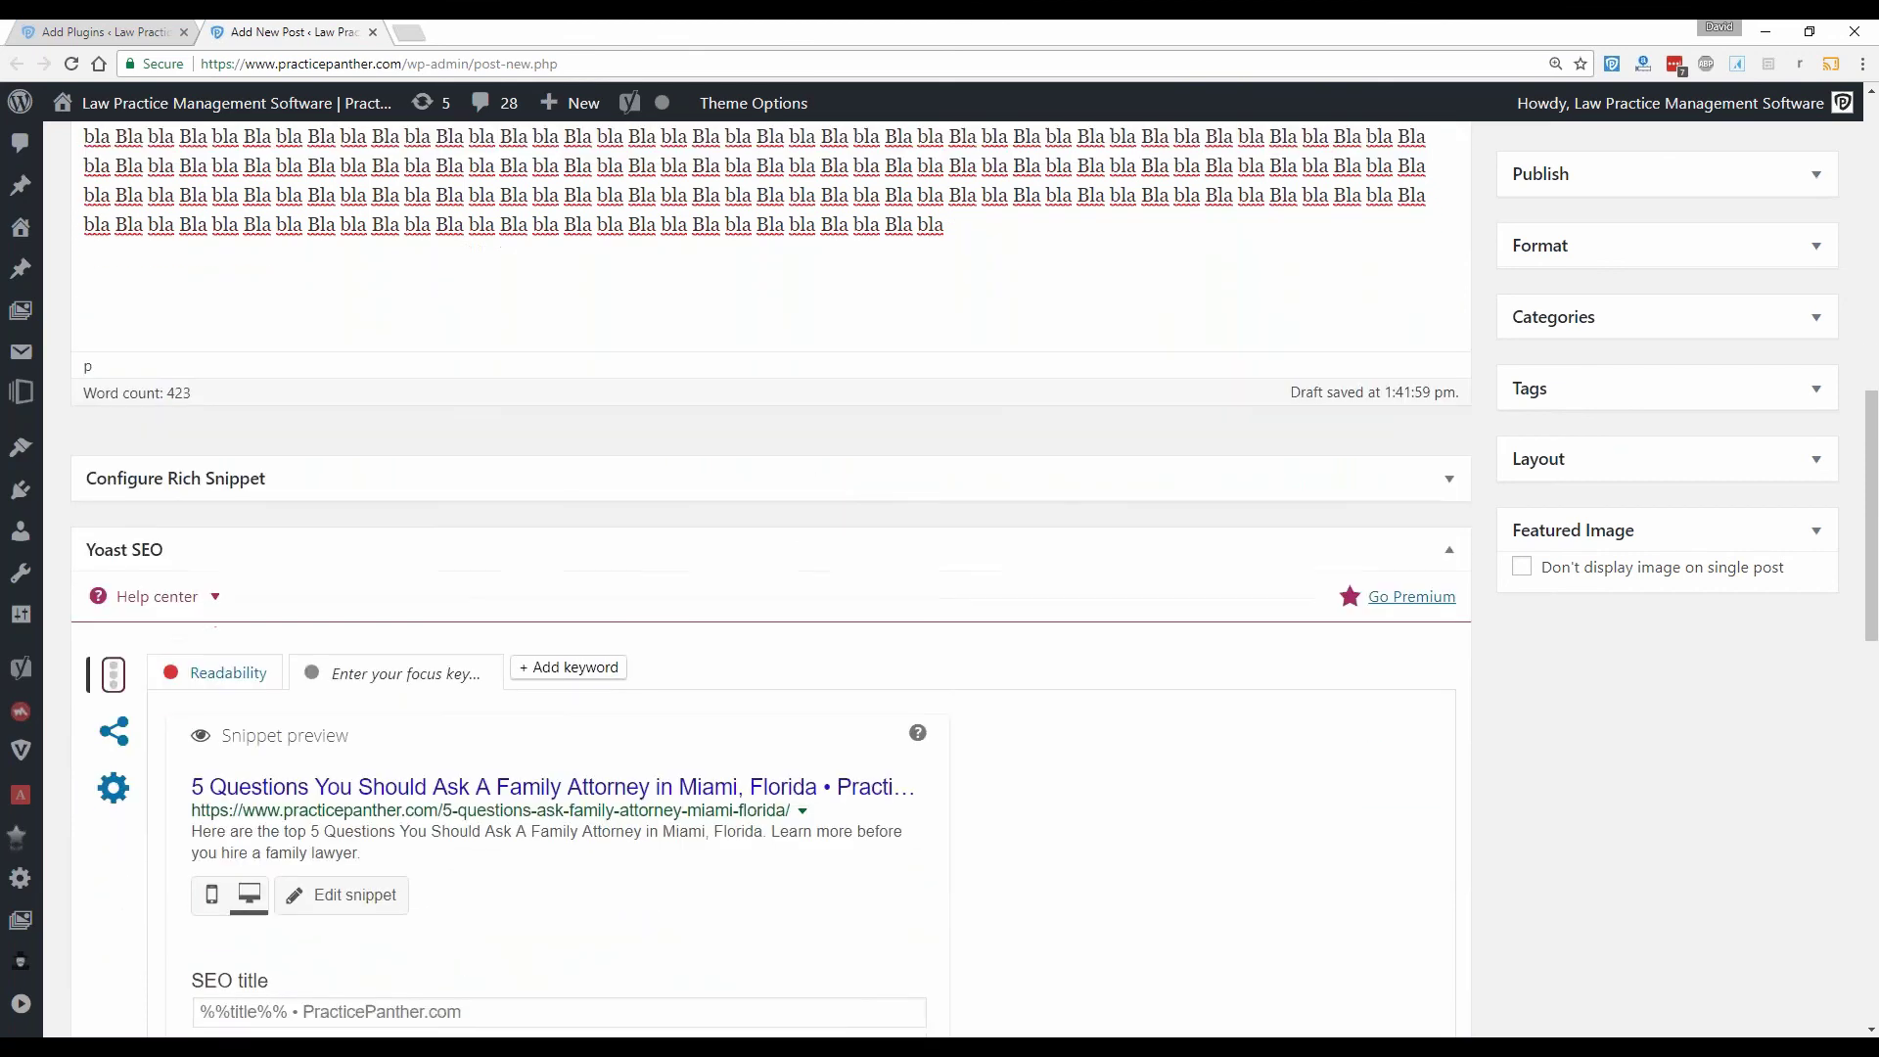
{"action": "scroll", "coordinate": [770, 573], "scroll_direction": "down", "scroll_amount": 2}
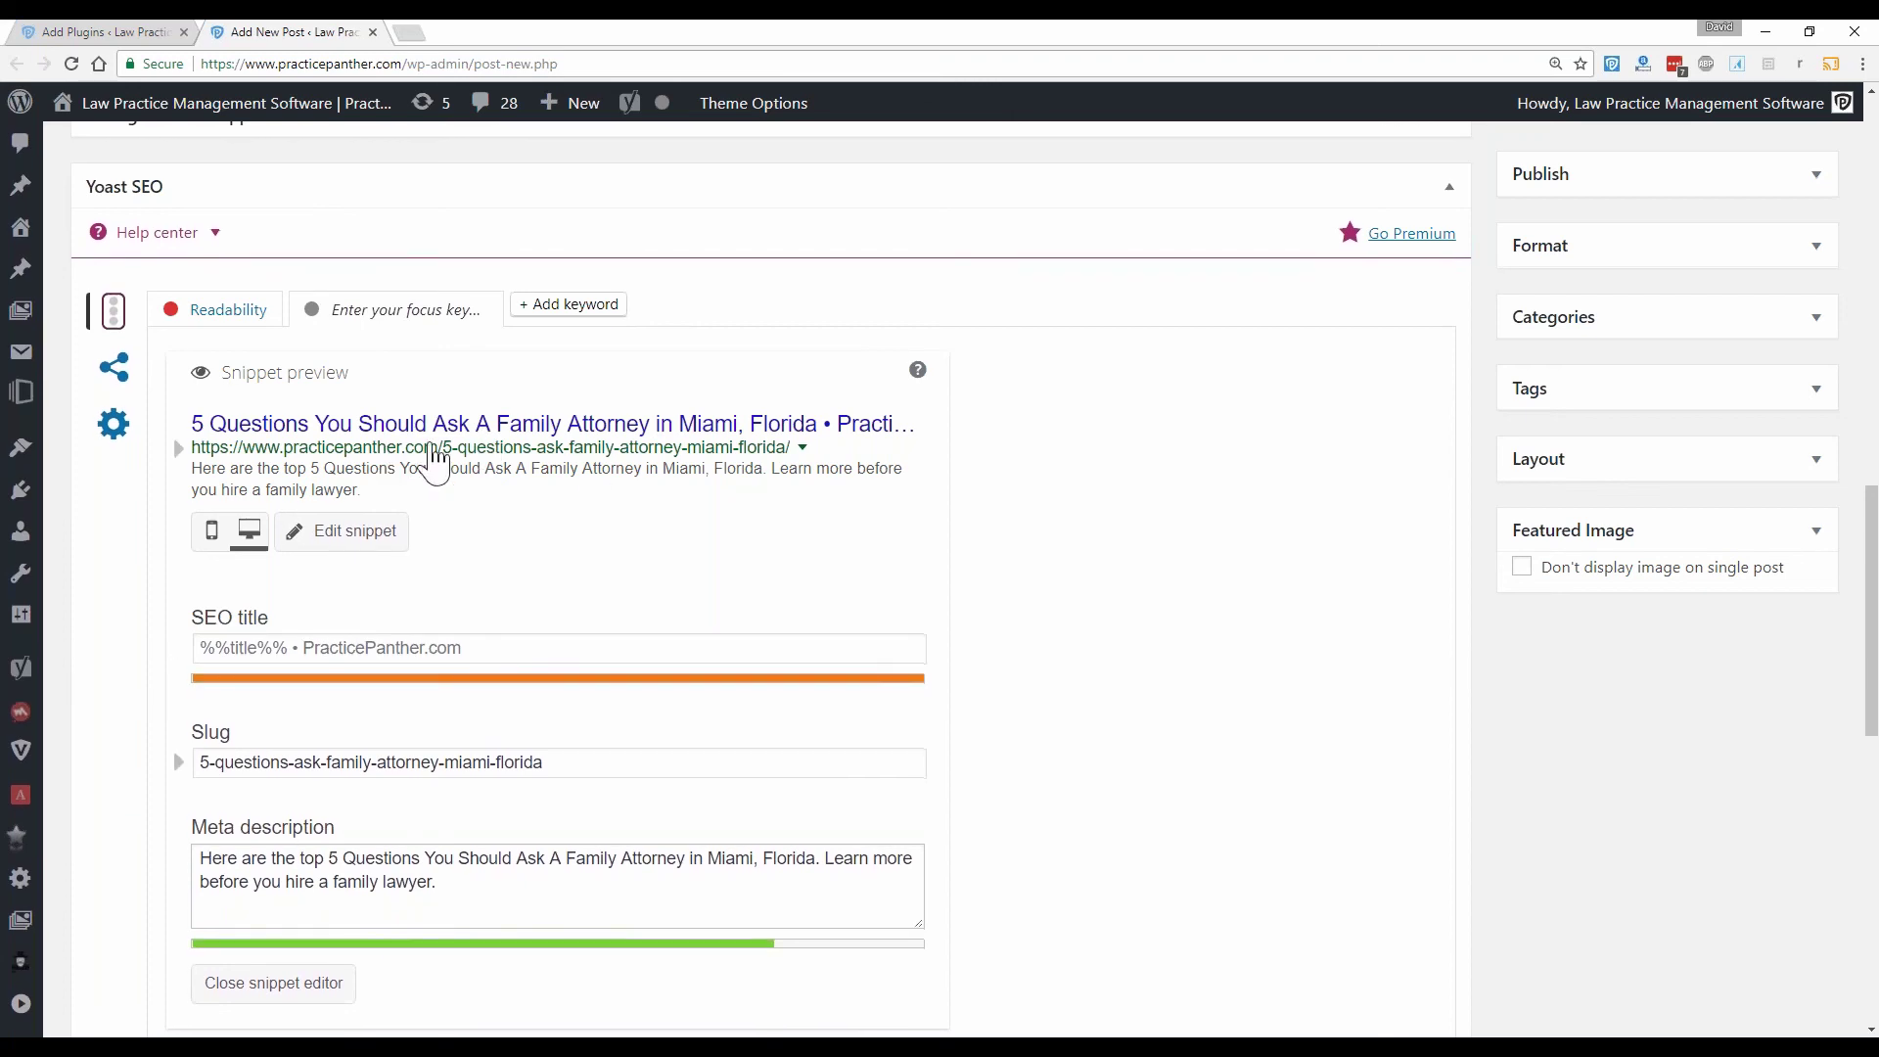
{"action": "left_click", "coordinate": [375, 492]}
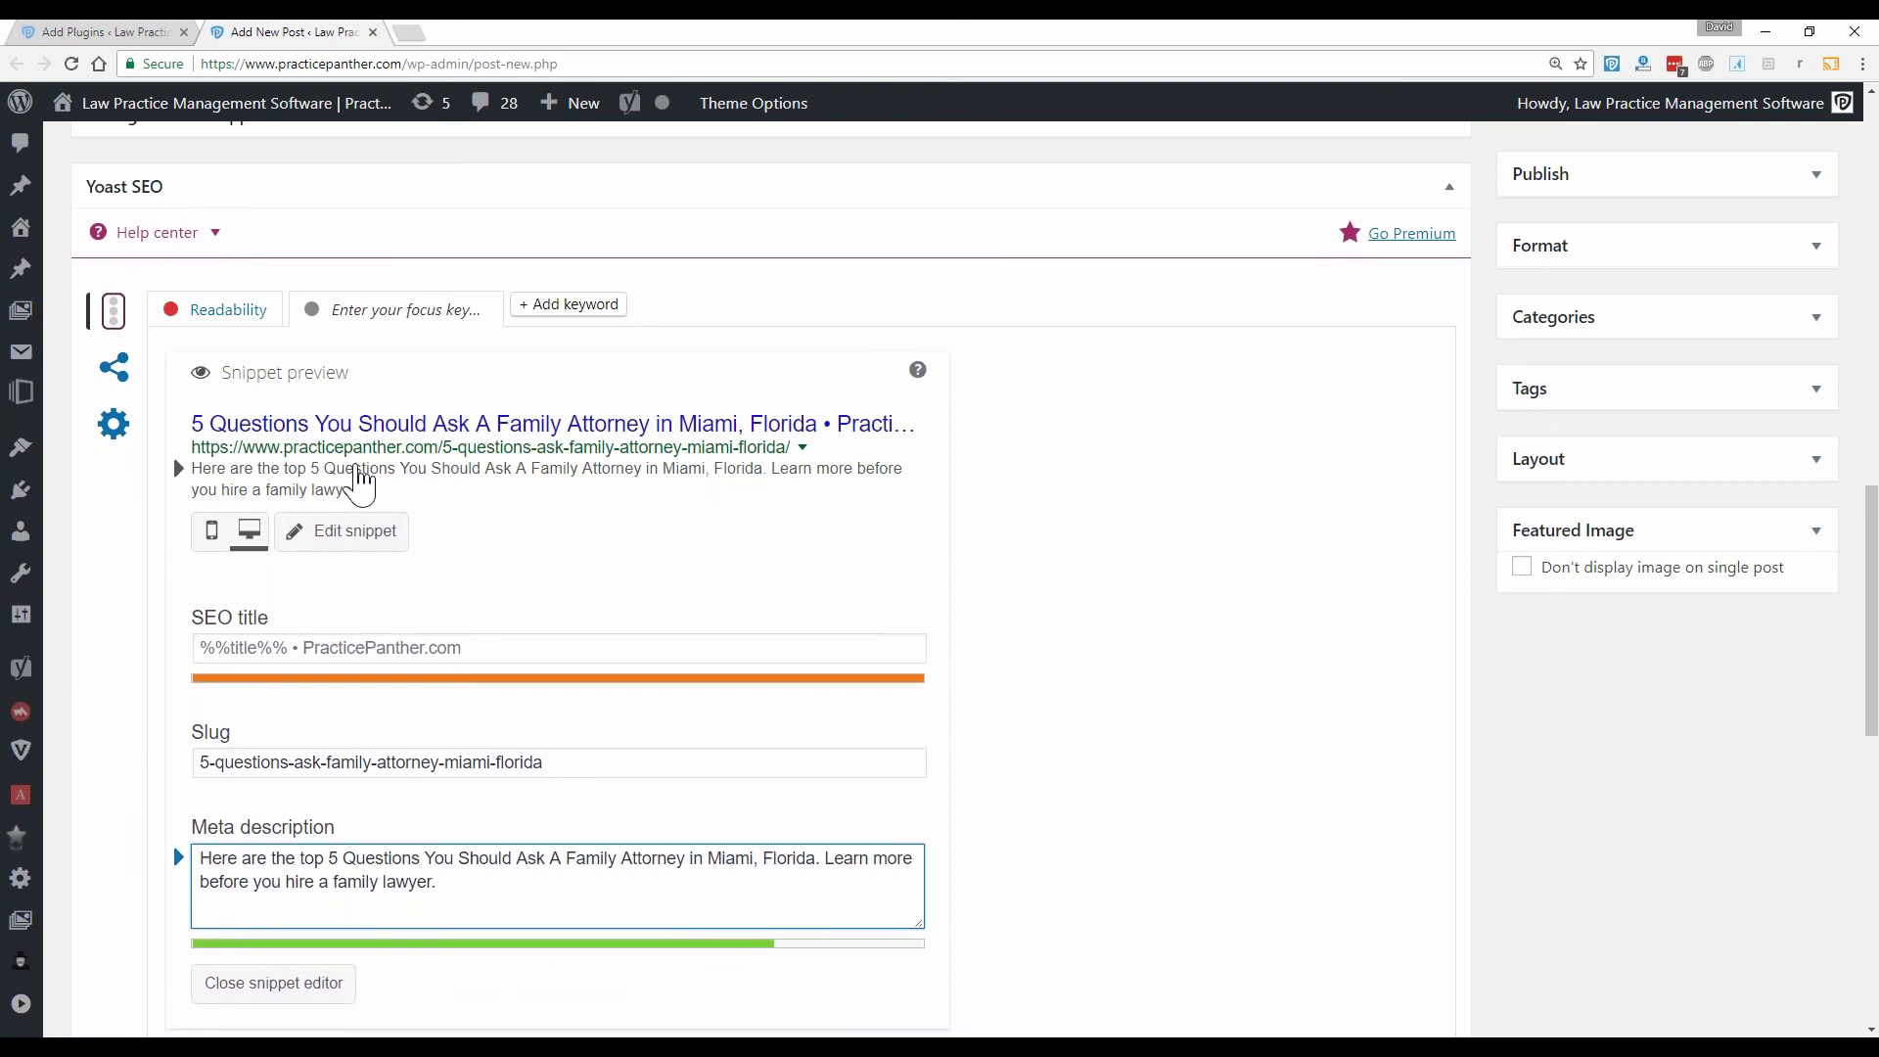
{"action": "scroll", "coordinate": [359, 485], "scroll_direction": "down", "scroll_amount": 1}
{"action": "scroll", "coordinate": [358, 485], "scroll_direction": "down", "scroll_amount": 1}
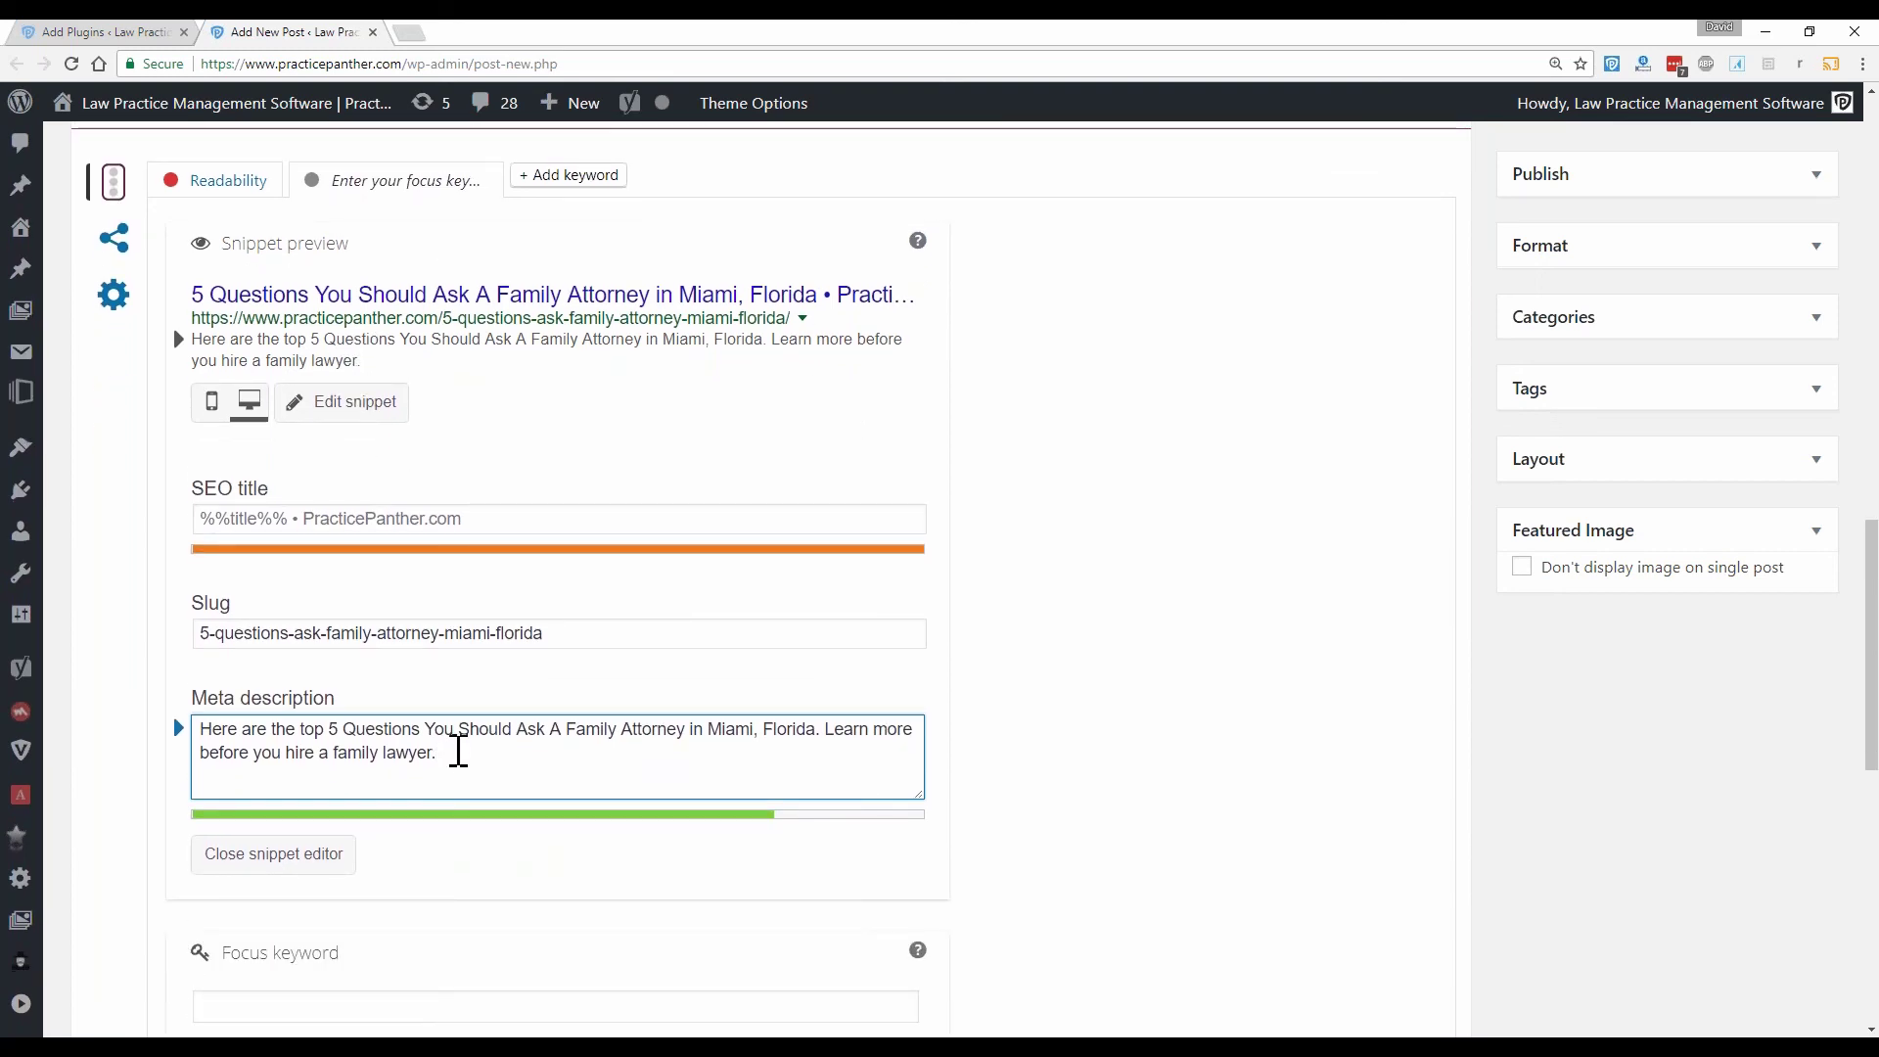
{"action": "left_click_drag", "start_coordinate": [458, 752], "coordinate": [195, 730]}
{"action": "left_click", "coordinate": [323, 772]}
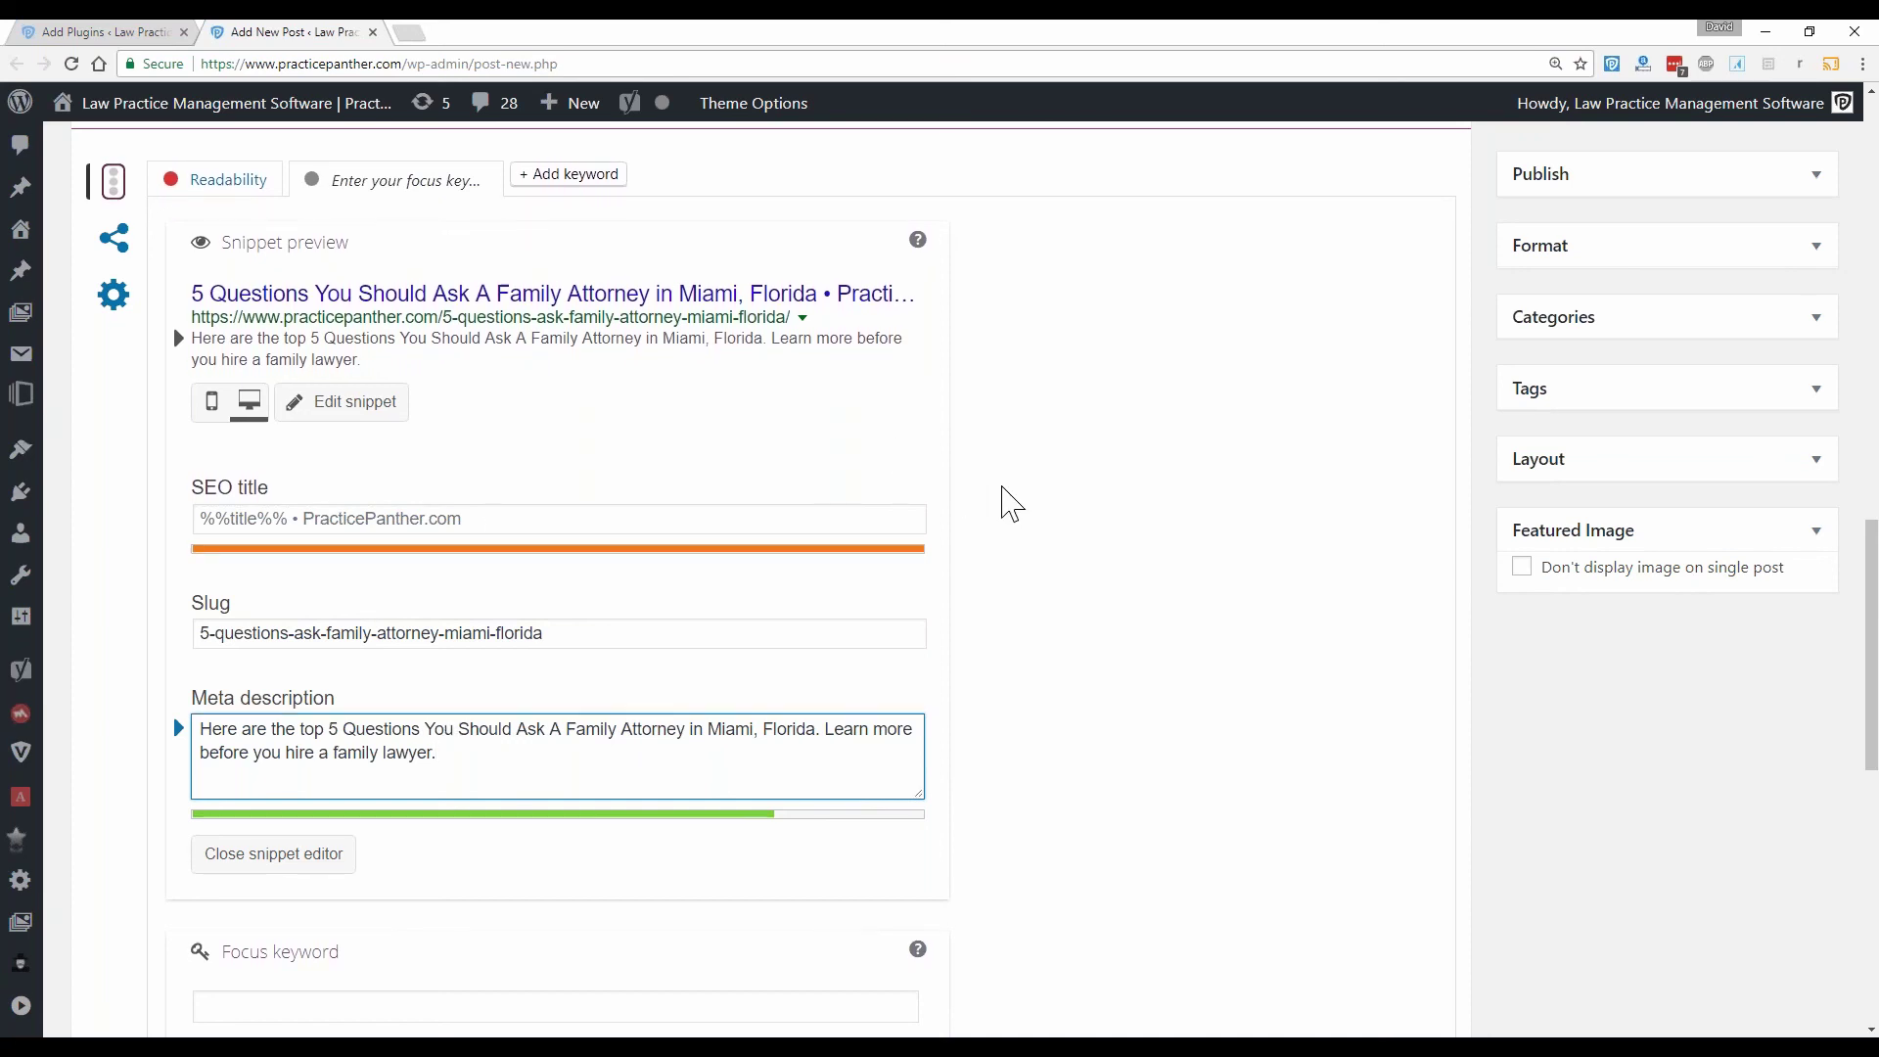
{"action": "left_click", "coordinate": [1038, 426]}
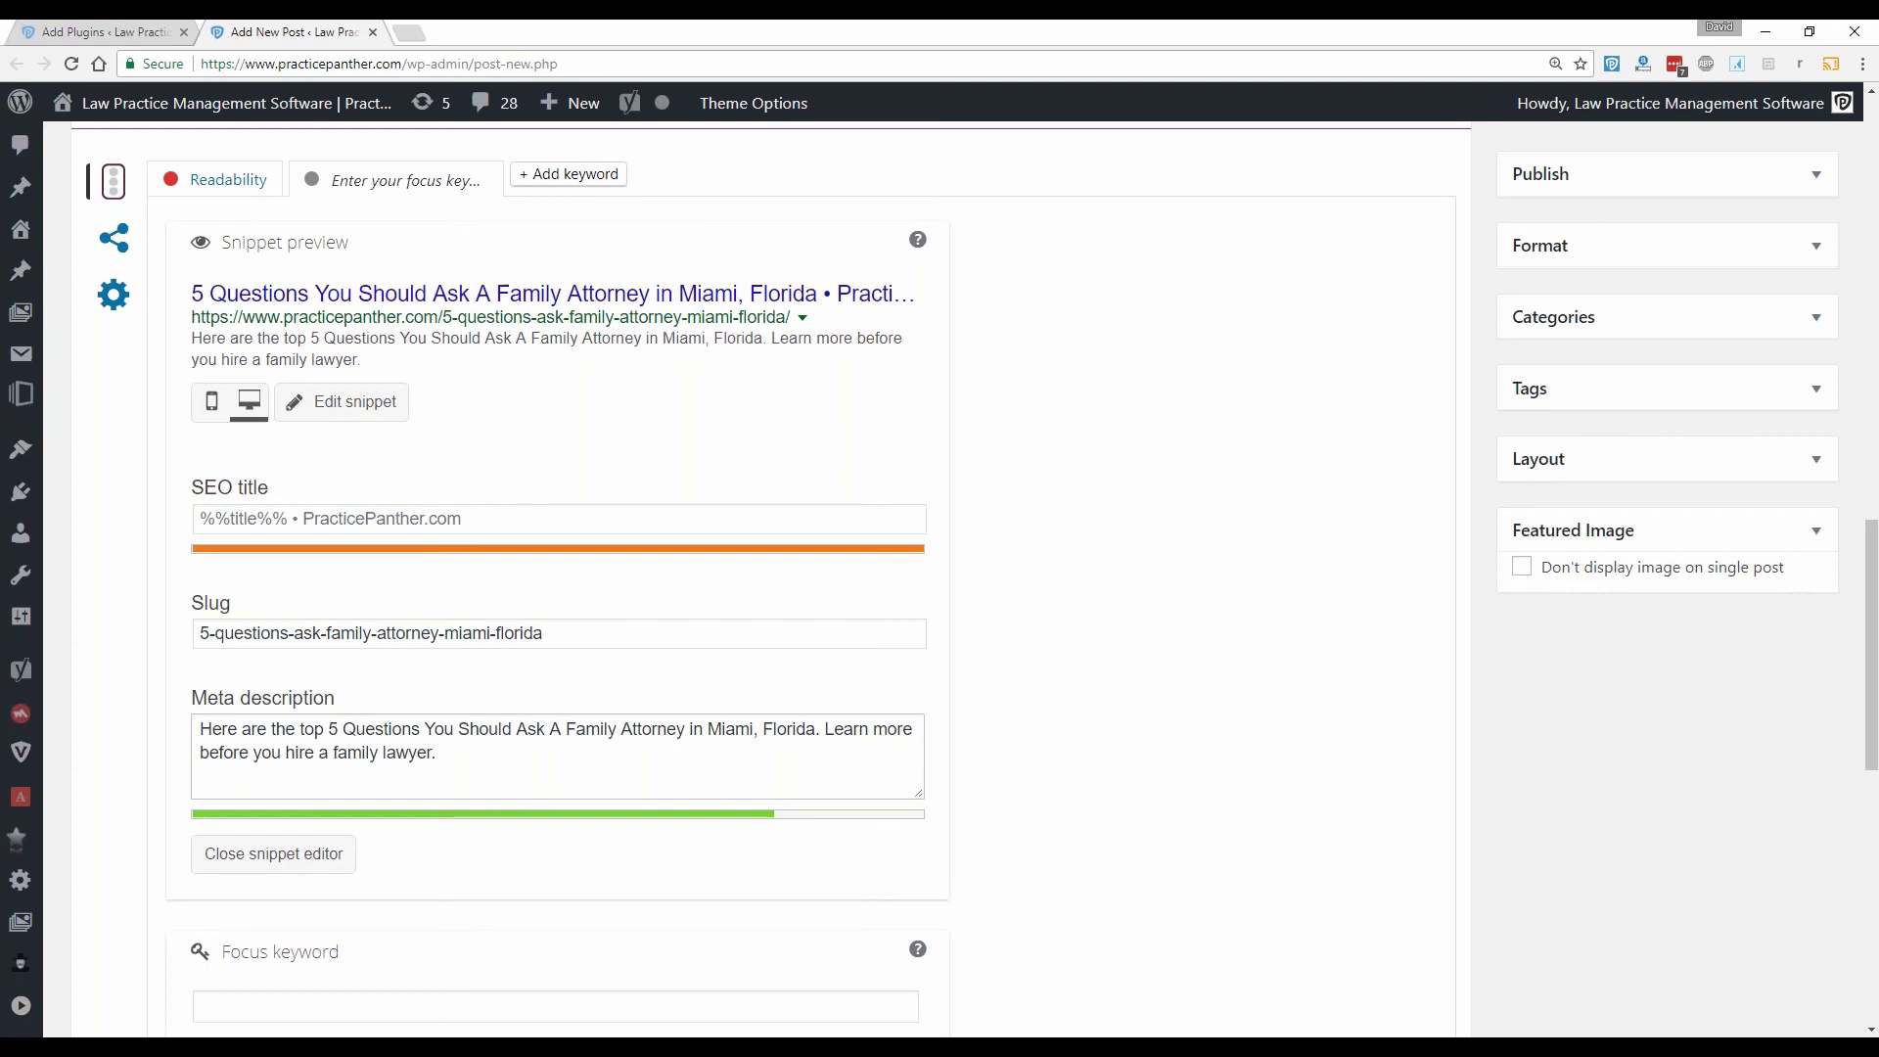
Step: Add the tags "family attorney" and "divorce cases" to the post
{"action": "left_click", "coordinate": [1815, 389]}
{"action": "left_click", "coordinate": [1522, 442]}
{"action": "type", "text": "family attorney"}
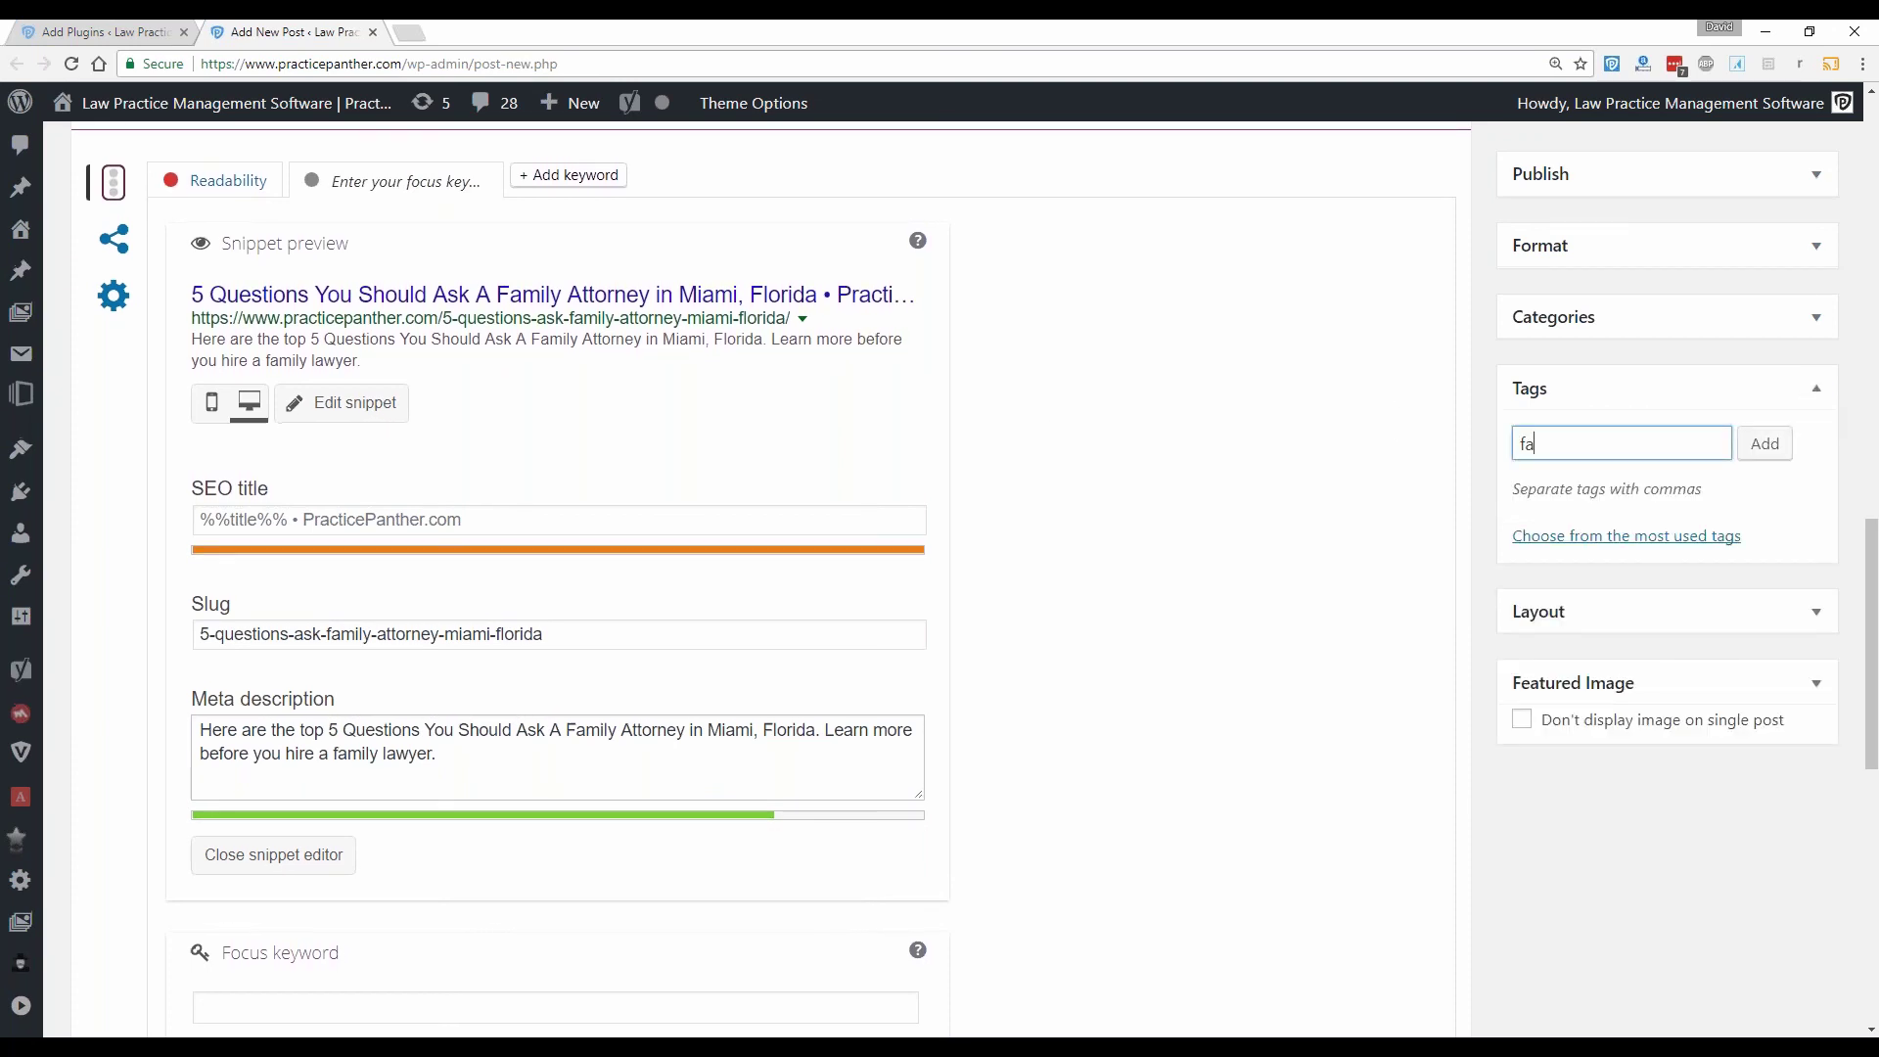
{"action": "key", "text": "Return"}
{"action": "type", "text": "divorce cases"}
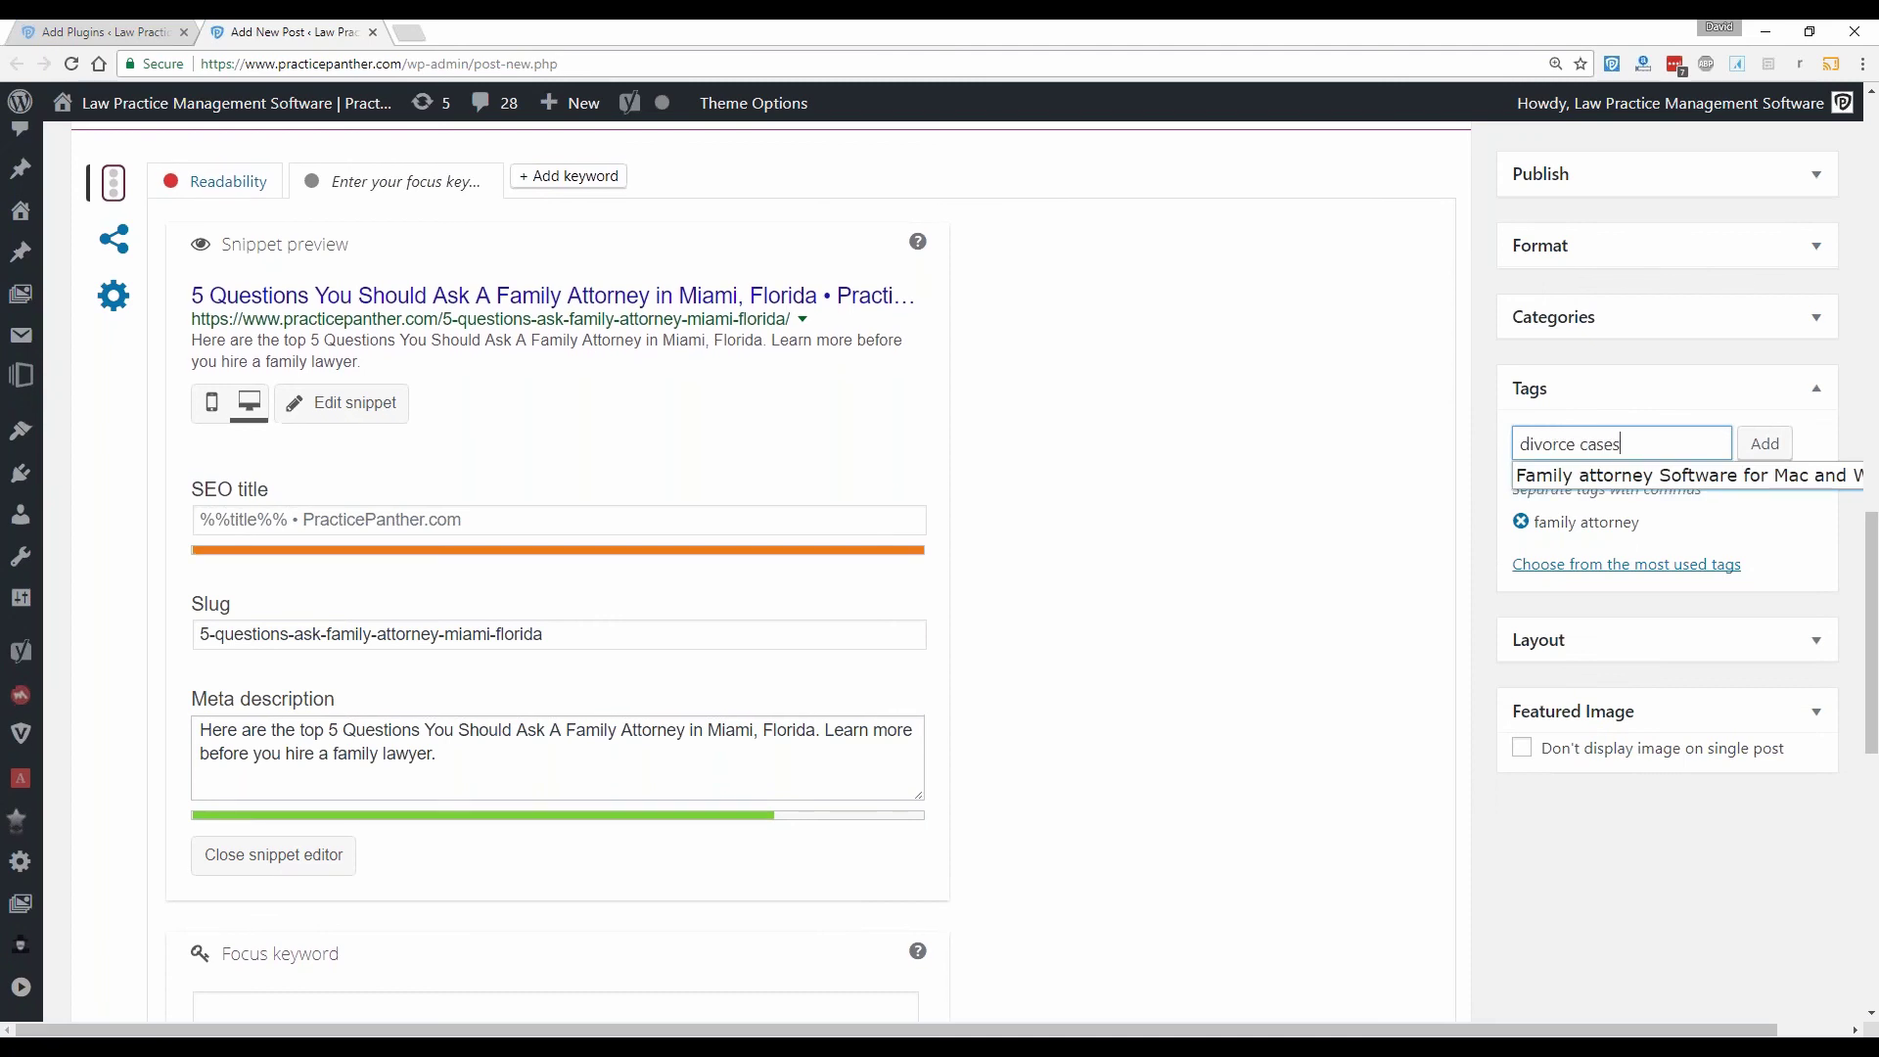
{"action": "key", "text": "Return"}
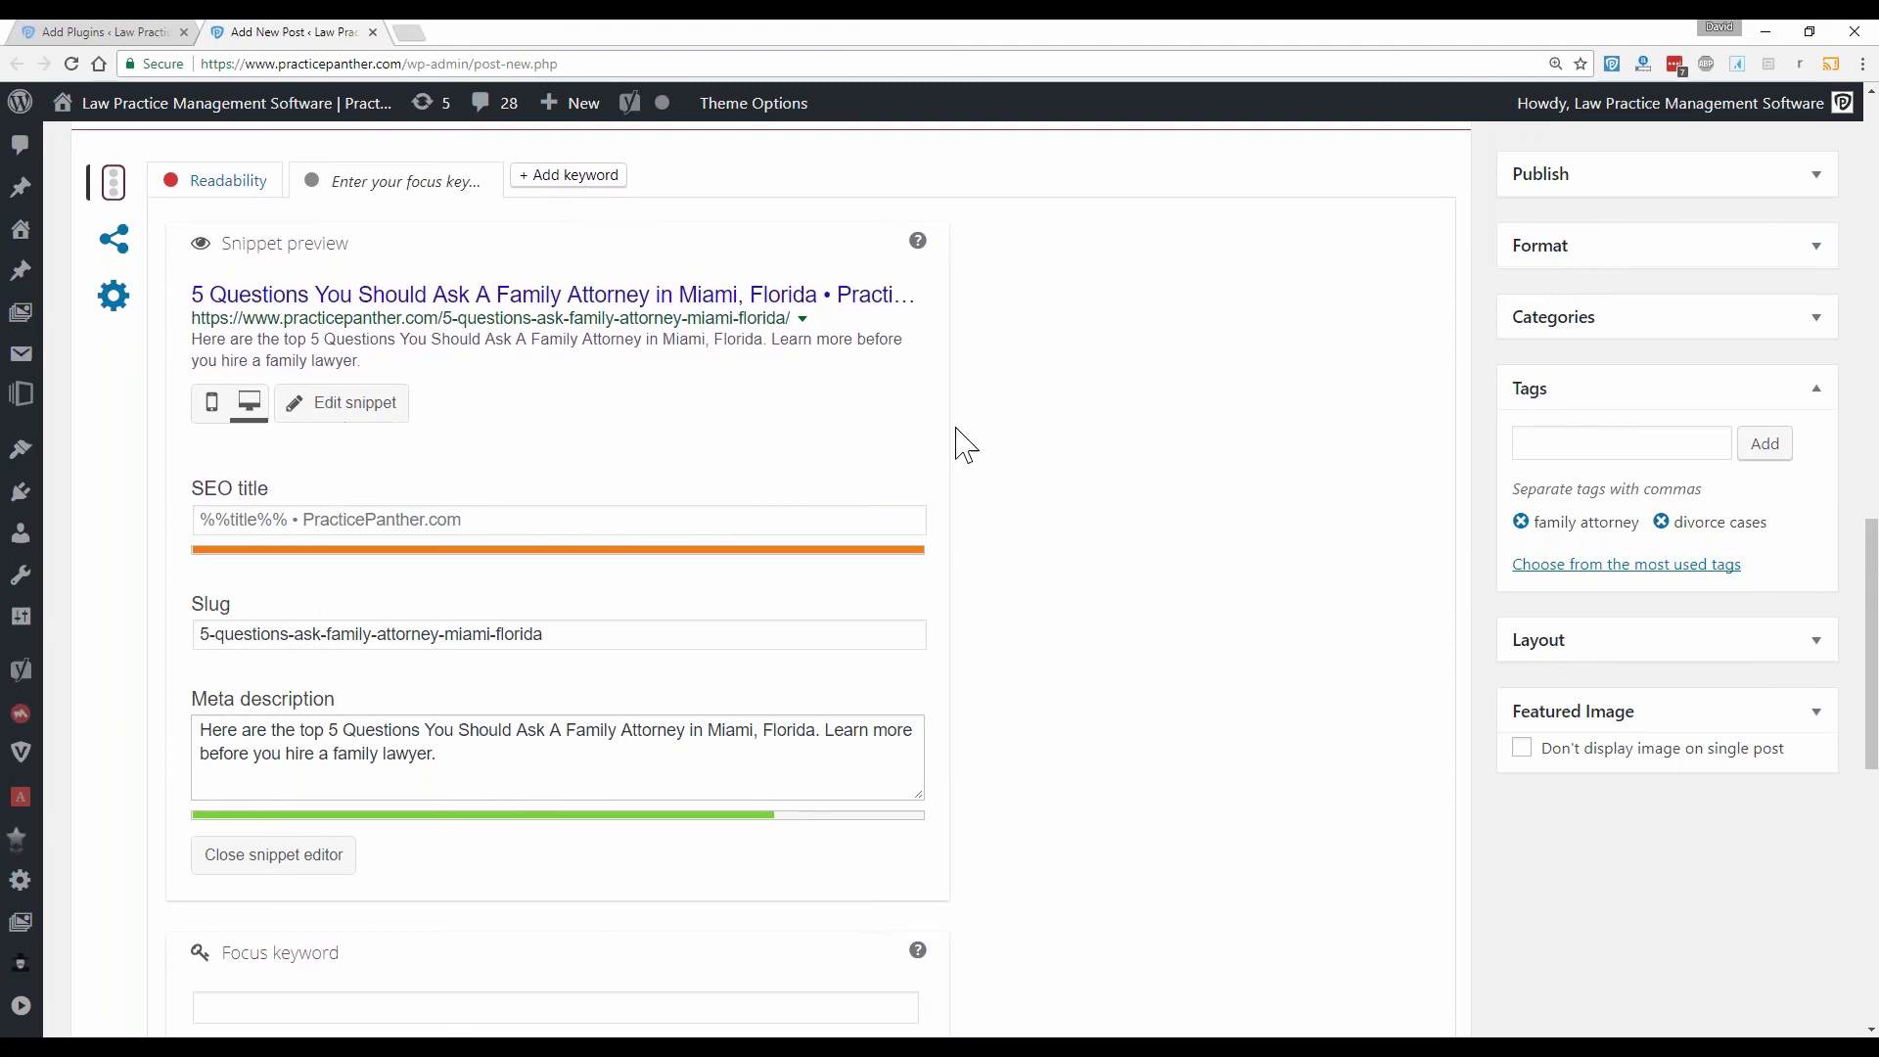
Step: Set the post's Yoast SEO focus keyword to "family attorney"
{"action": "scroll", "coordinate": [935, 585], "scroll_direction": "down", "scroll_amount": 1}
{"action": "scroll", "coordinate": [939, 592], "scroll_direction": "down", "scroll_amount": 5}
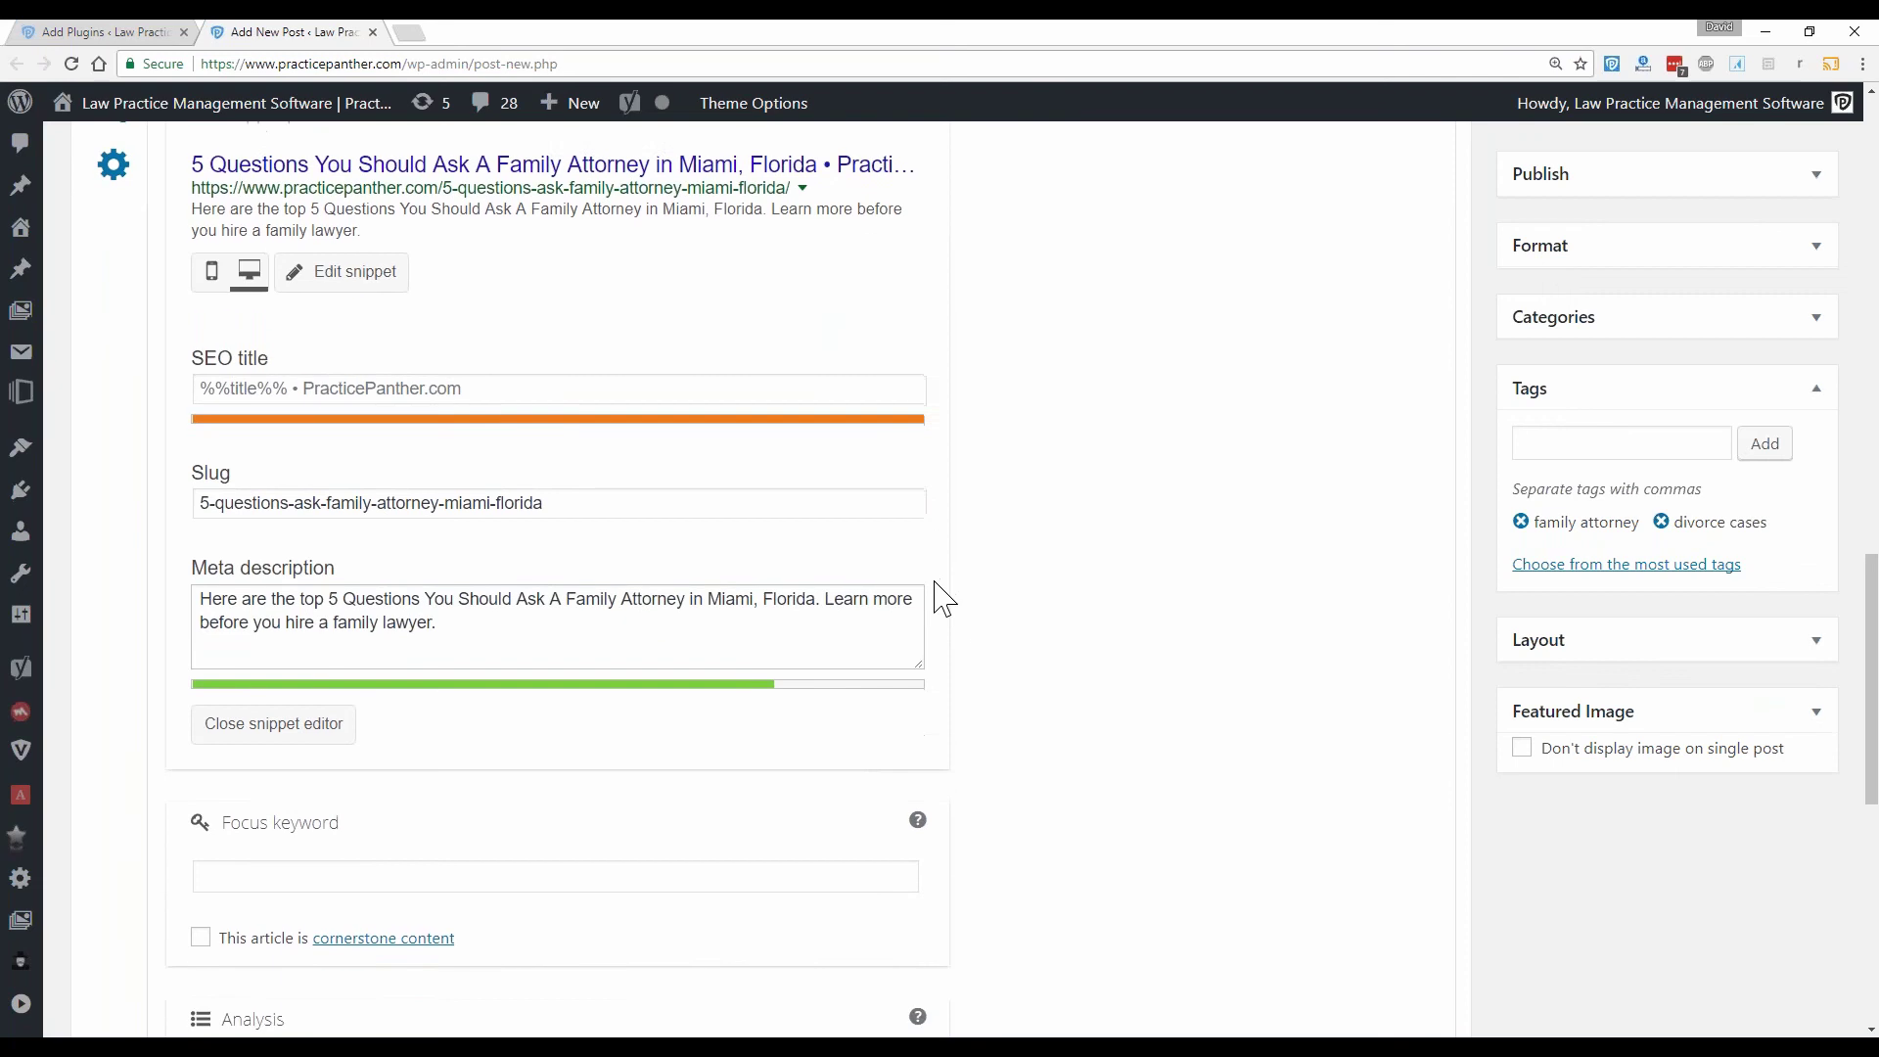
{"action": "scroll", "coordinate": [1078, 448], "scroll_direction": "down", "scroll_amount": 2}
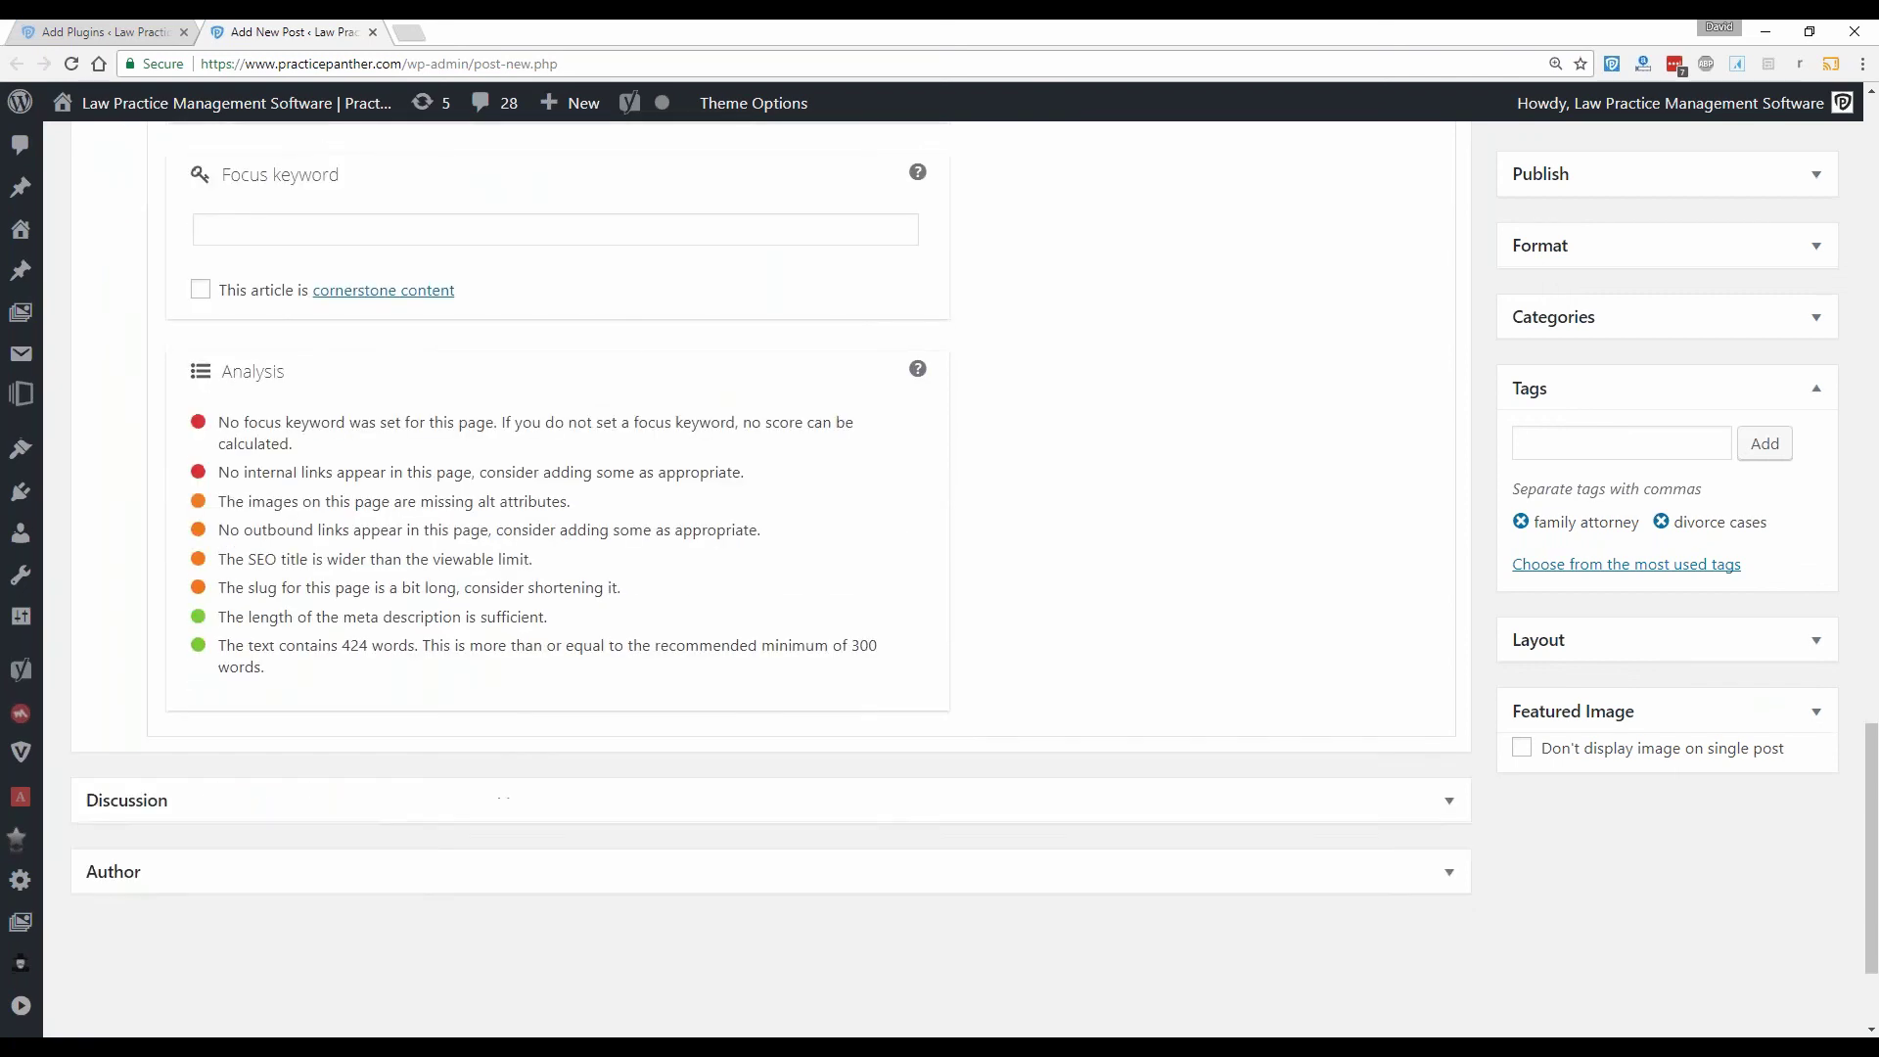
{"action": "left_click", "coordinate": [308, 220]}
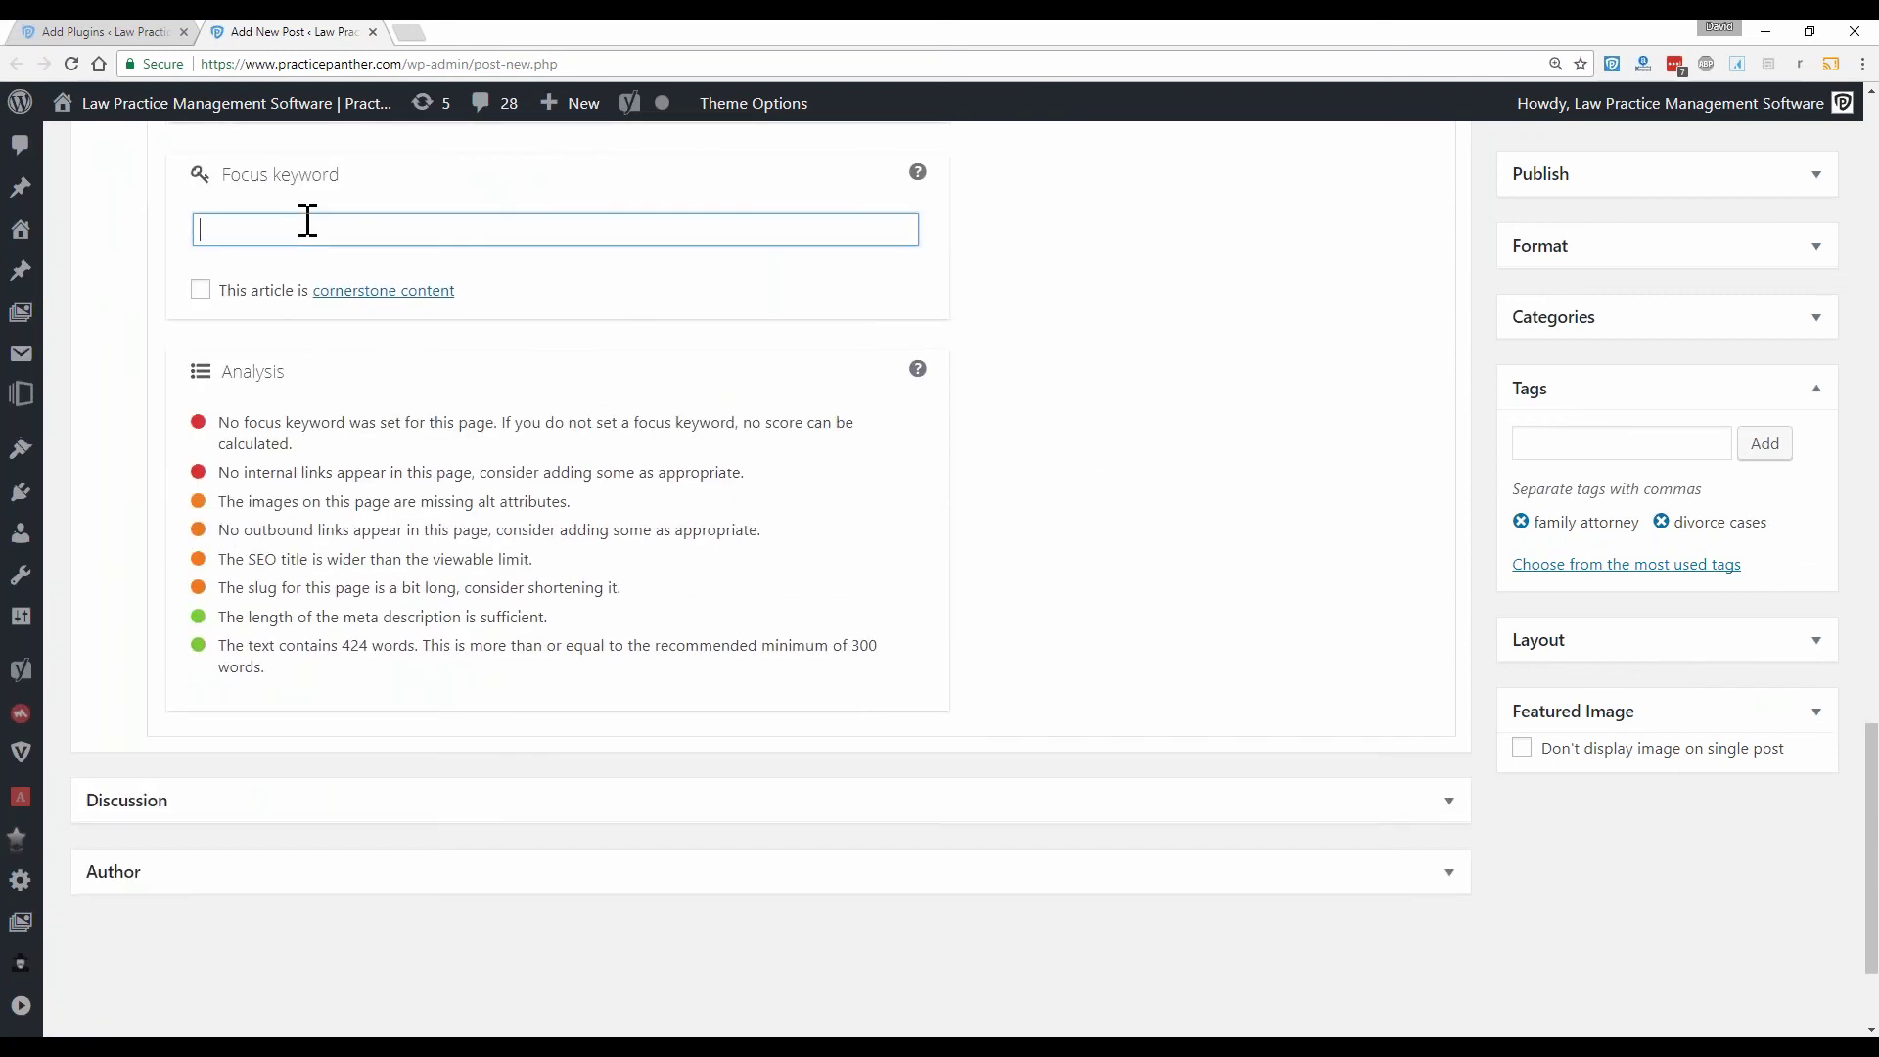
{"action": "type", "text": "family atto"}
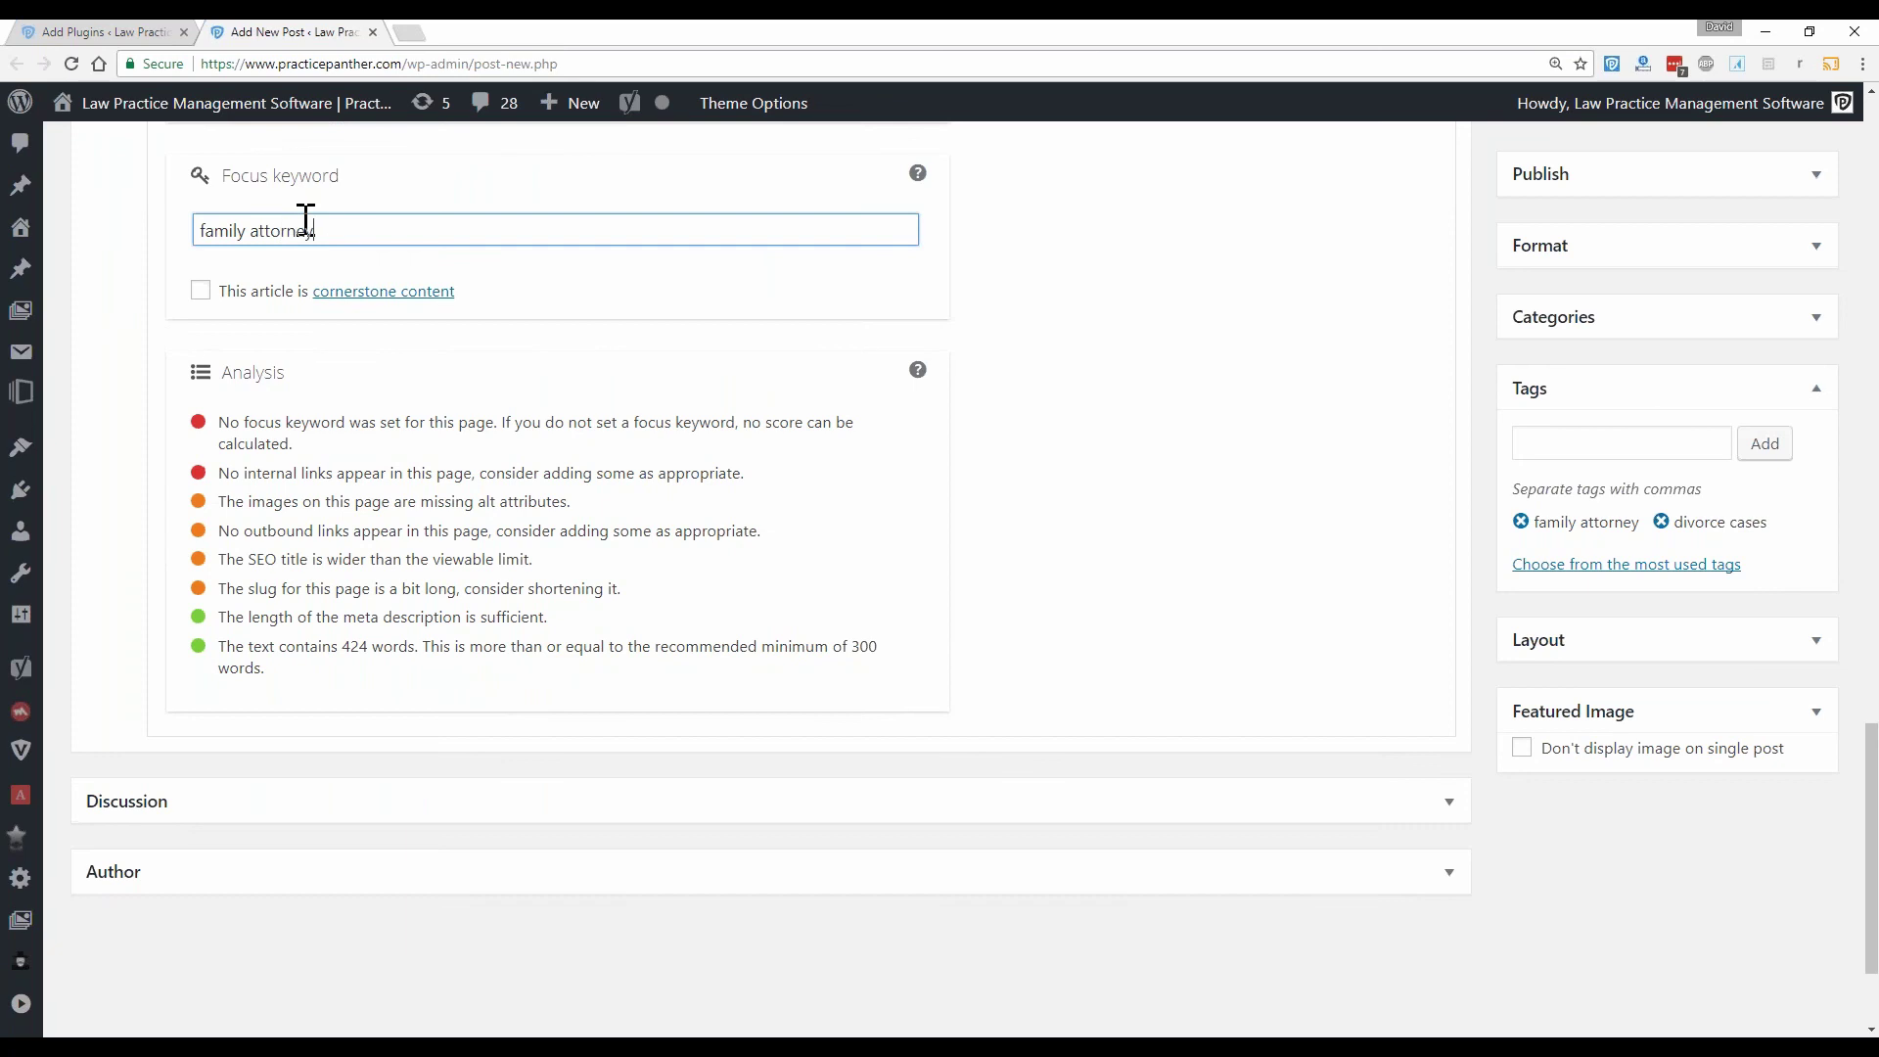
{"action": "type", "text": "rney"}
{"action": "left_click", "coordinate": [1133, 390]}
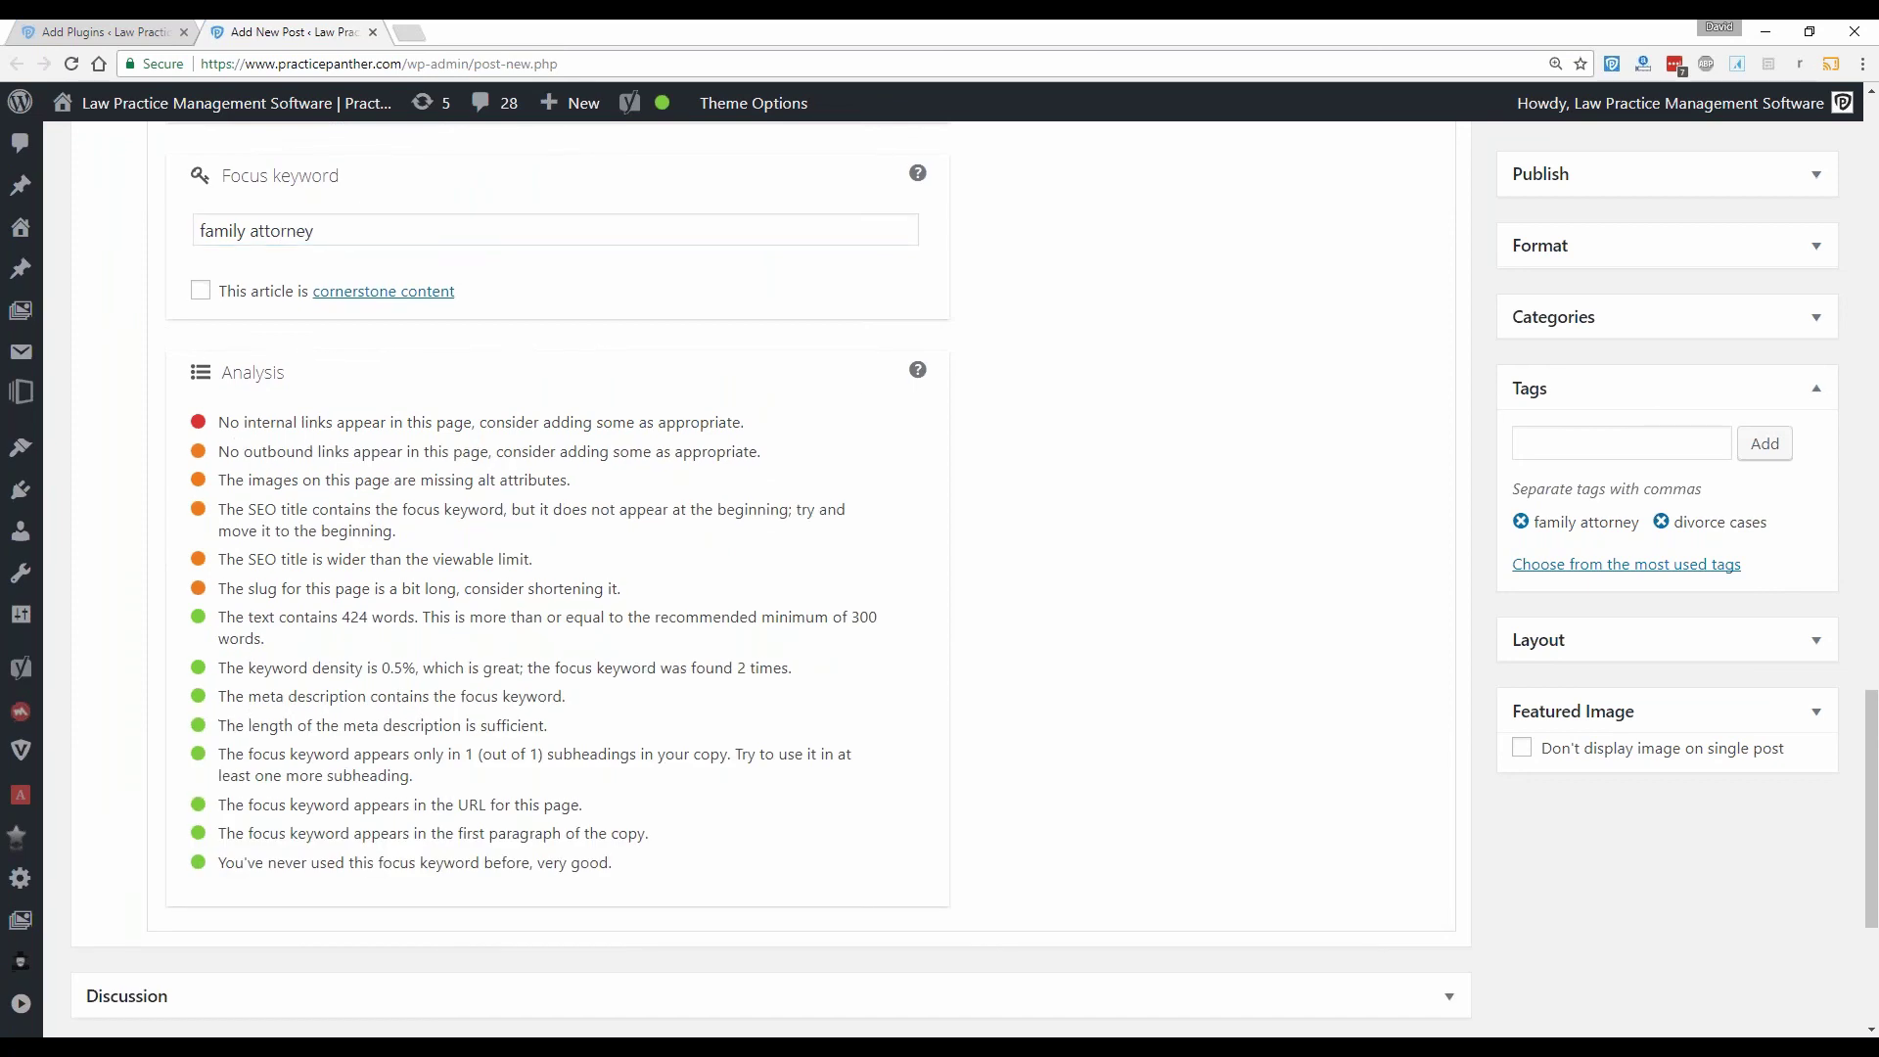
Step: Examine the Yoast SEO analysis list for the focus keyword, from the link checks through the text length and keyword density checks
{"action": "left_click_drag", "start_coordinate": [240, 422], "coordinate": [398, 422]}
{"action": "left_click", "coordinate": [399, 422]}
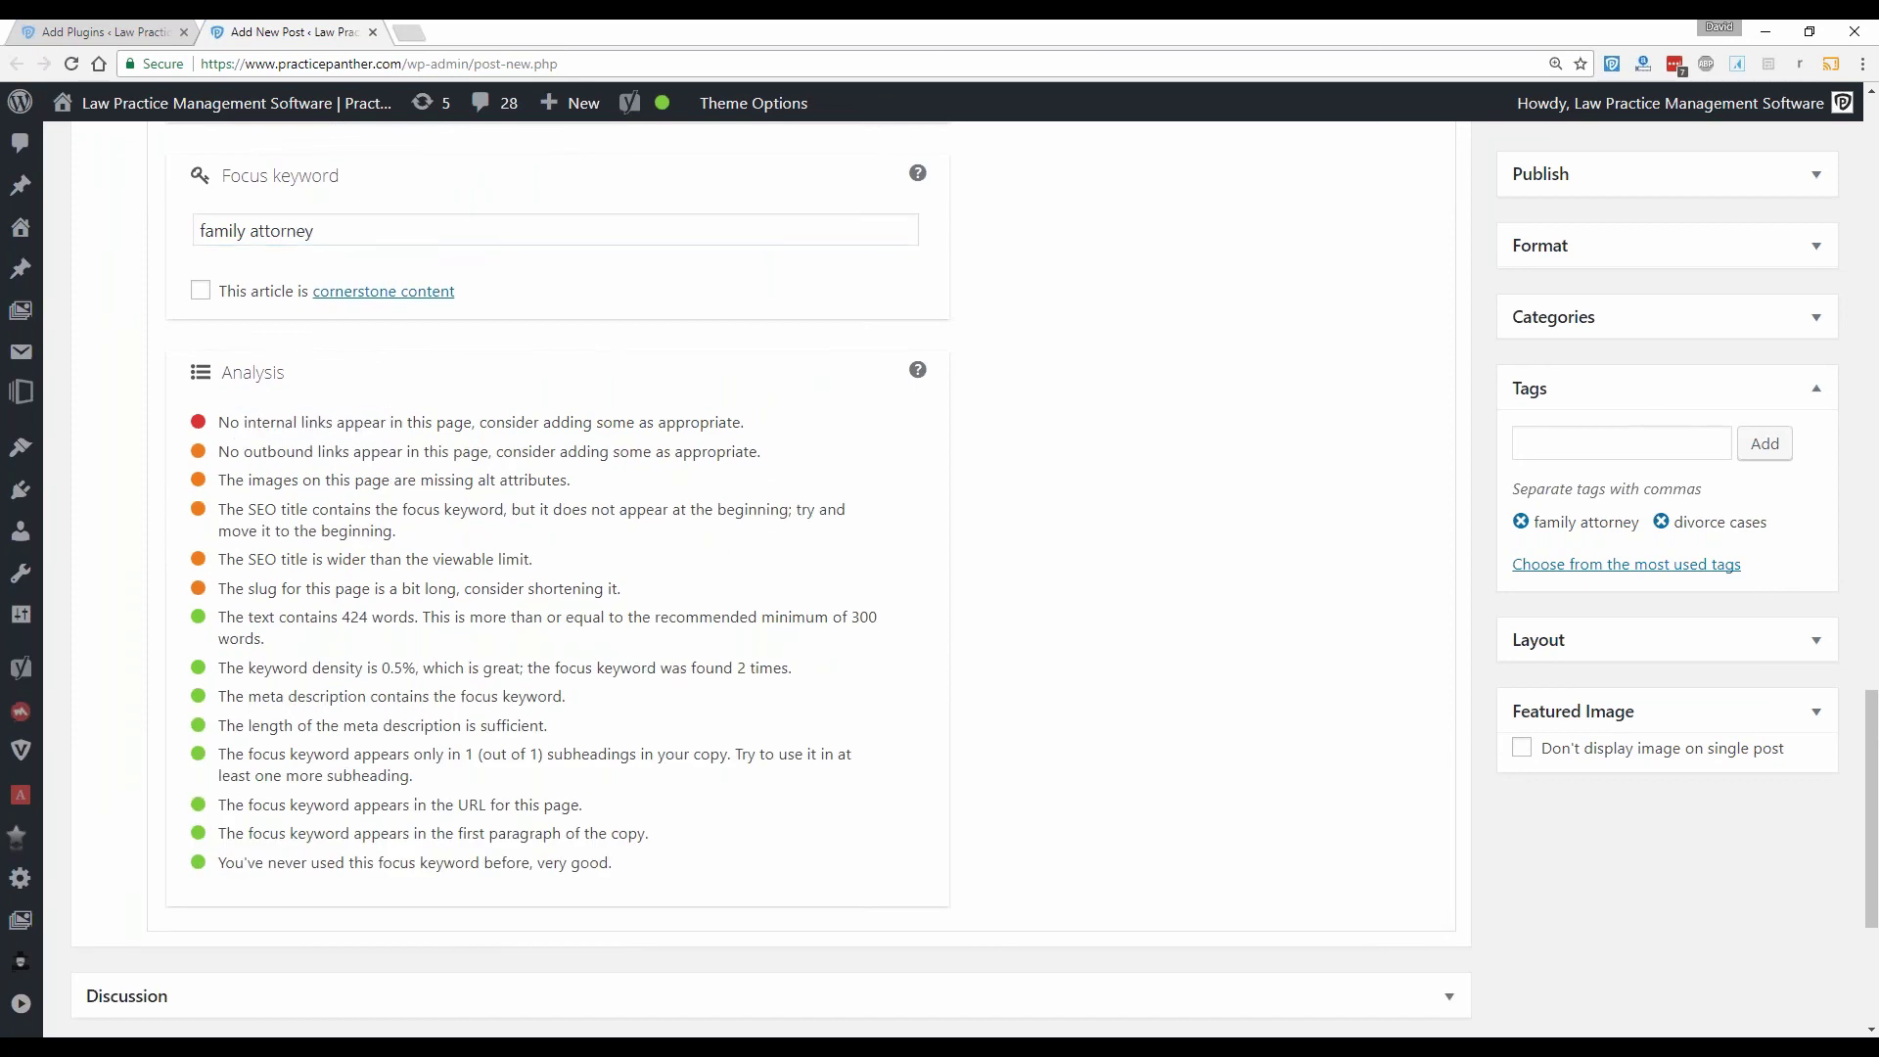
{"action": "double_click", "coordinate": [386, 626]}
{"action": "triple_click", "coordinate": [372, 667]}
{"action": "left_click", "coordinate": [372, 667]}
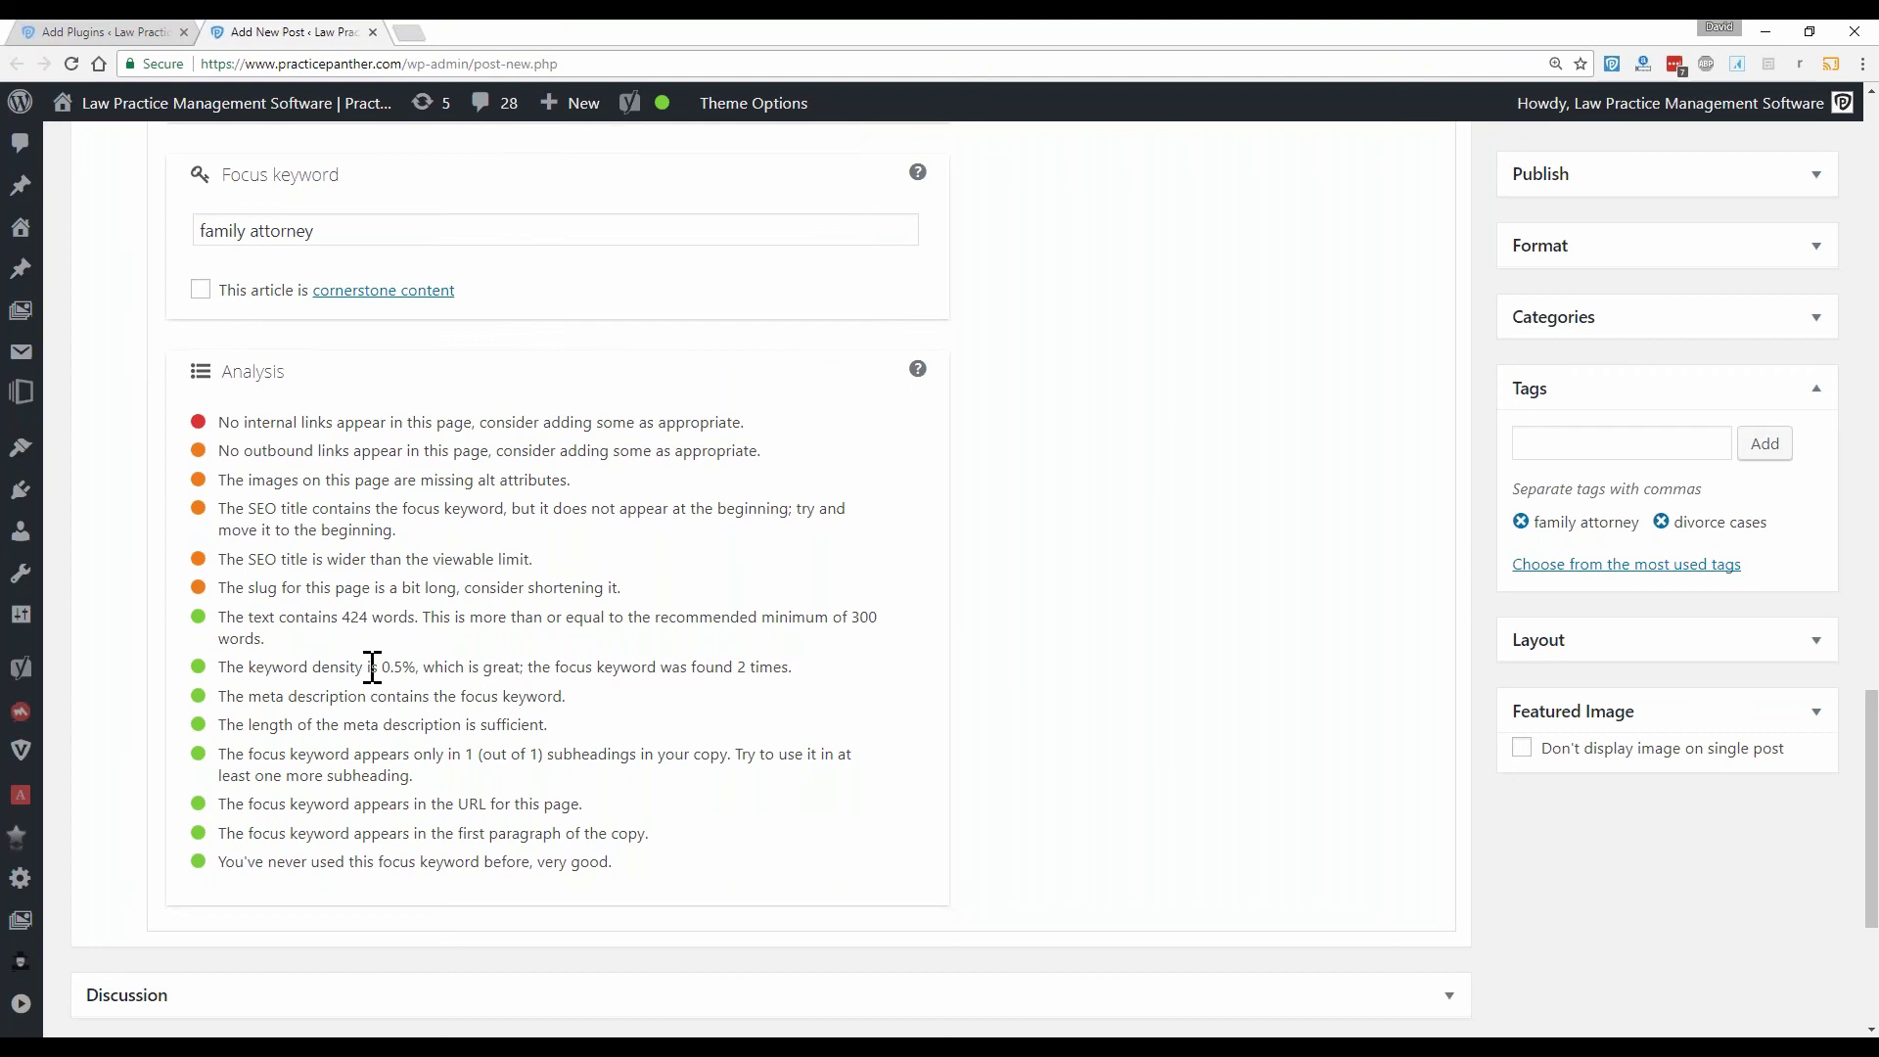
{"action": "left_click_drag", "start_coordinate": [219, 422], "coordinate": [617, 866]}
{"action": "left_click", "coordinate": [616, 867]}
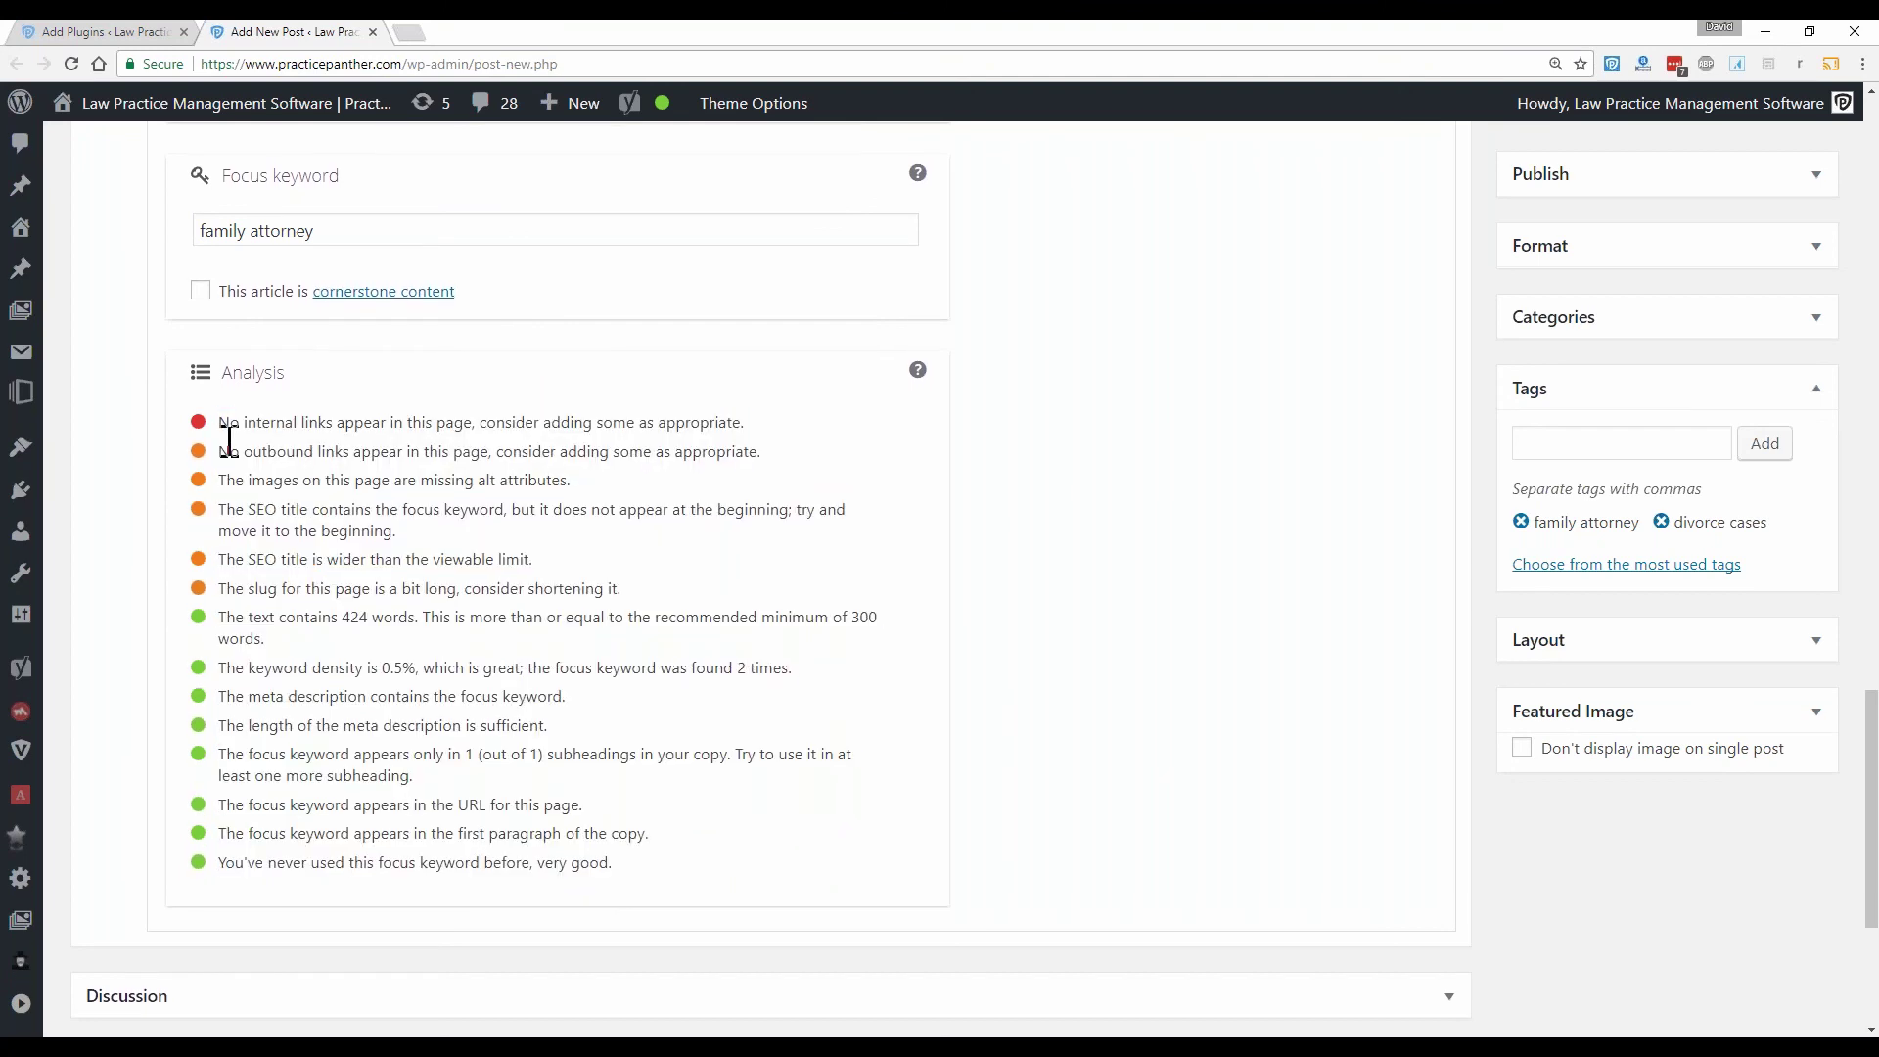
{"action": "left_click_drag", "start_coordinate": [218, 422], "coordinate": [621, 869]}
{"action": "left_click", "coordinate": [622, 869]}
Step: Expand the post's publishing options and check its readability and SEO ratings
{"action": "scroll", "coordinate": [1091, 705], "scroll_direction": "up", "scroll_amount": 20}
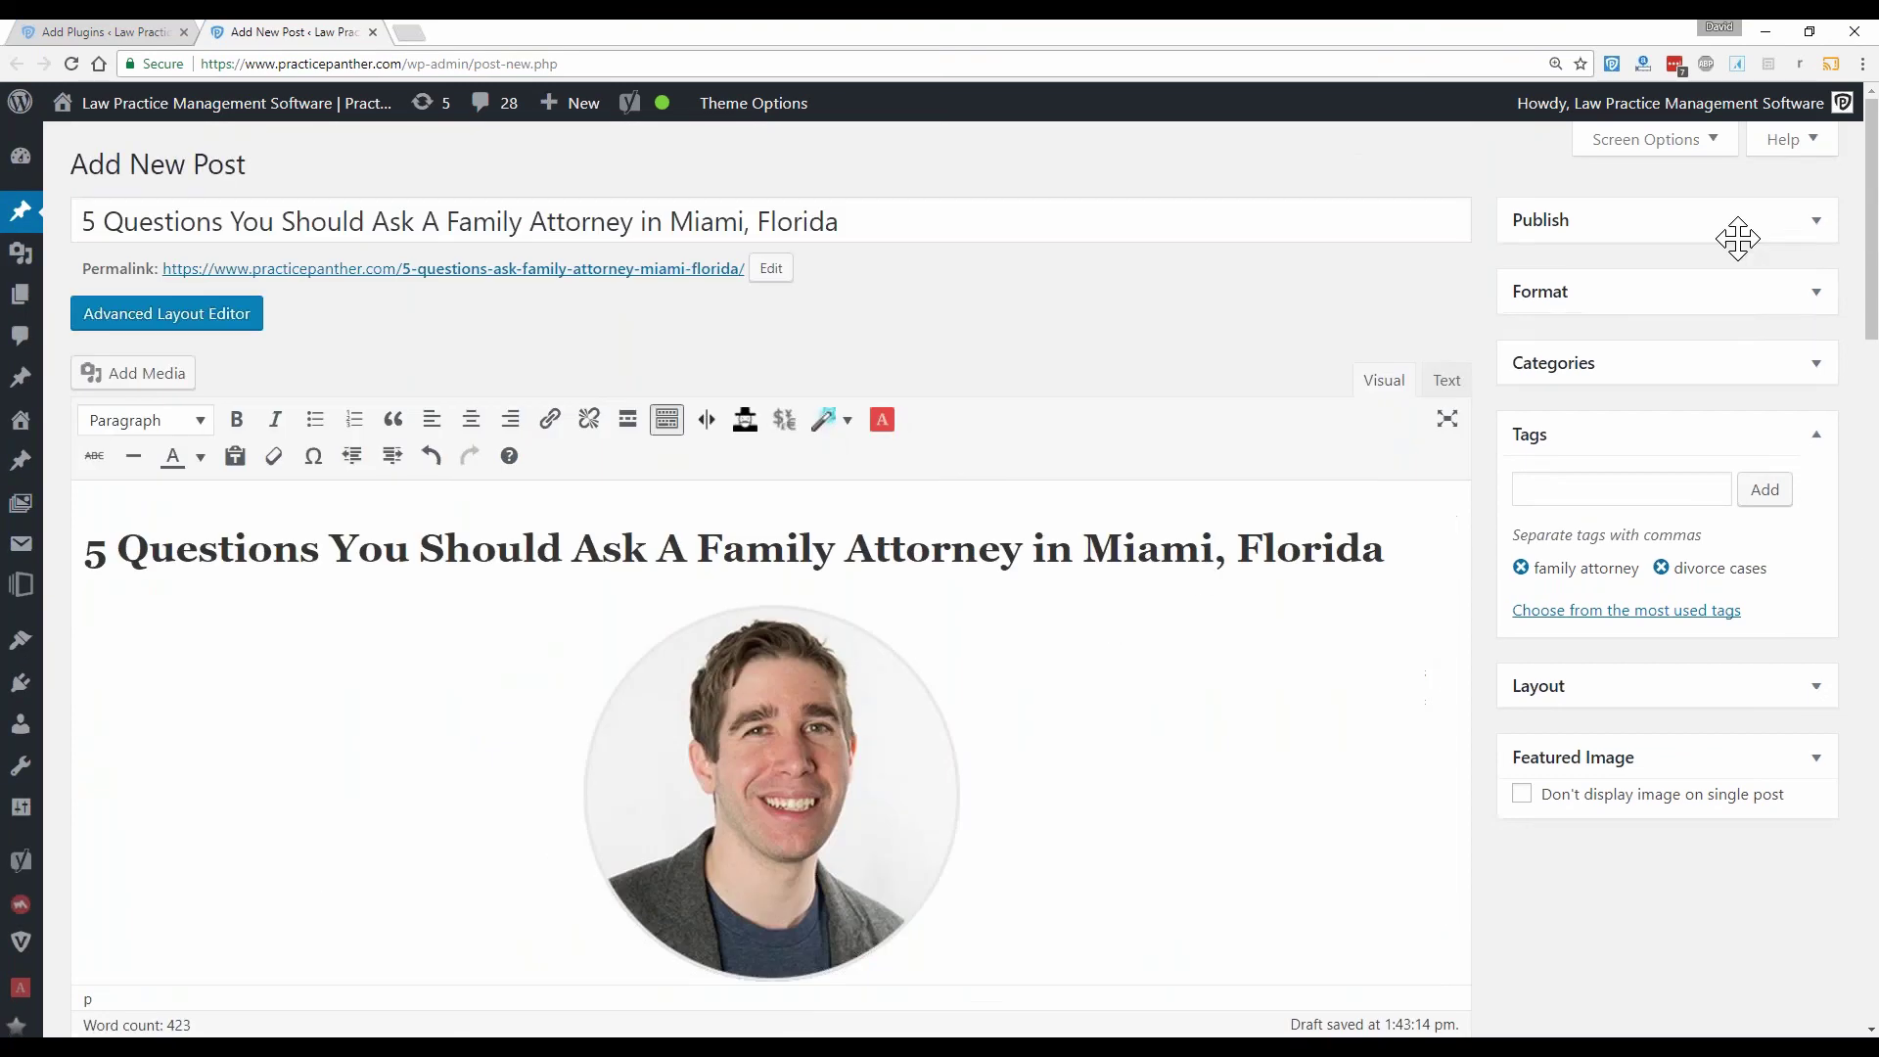
{"action": "left_click", "coordinate": [1739, 238]}
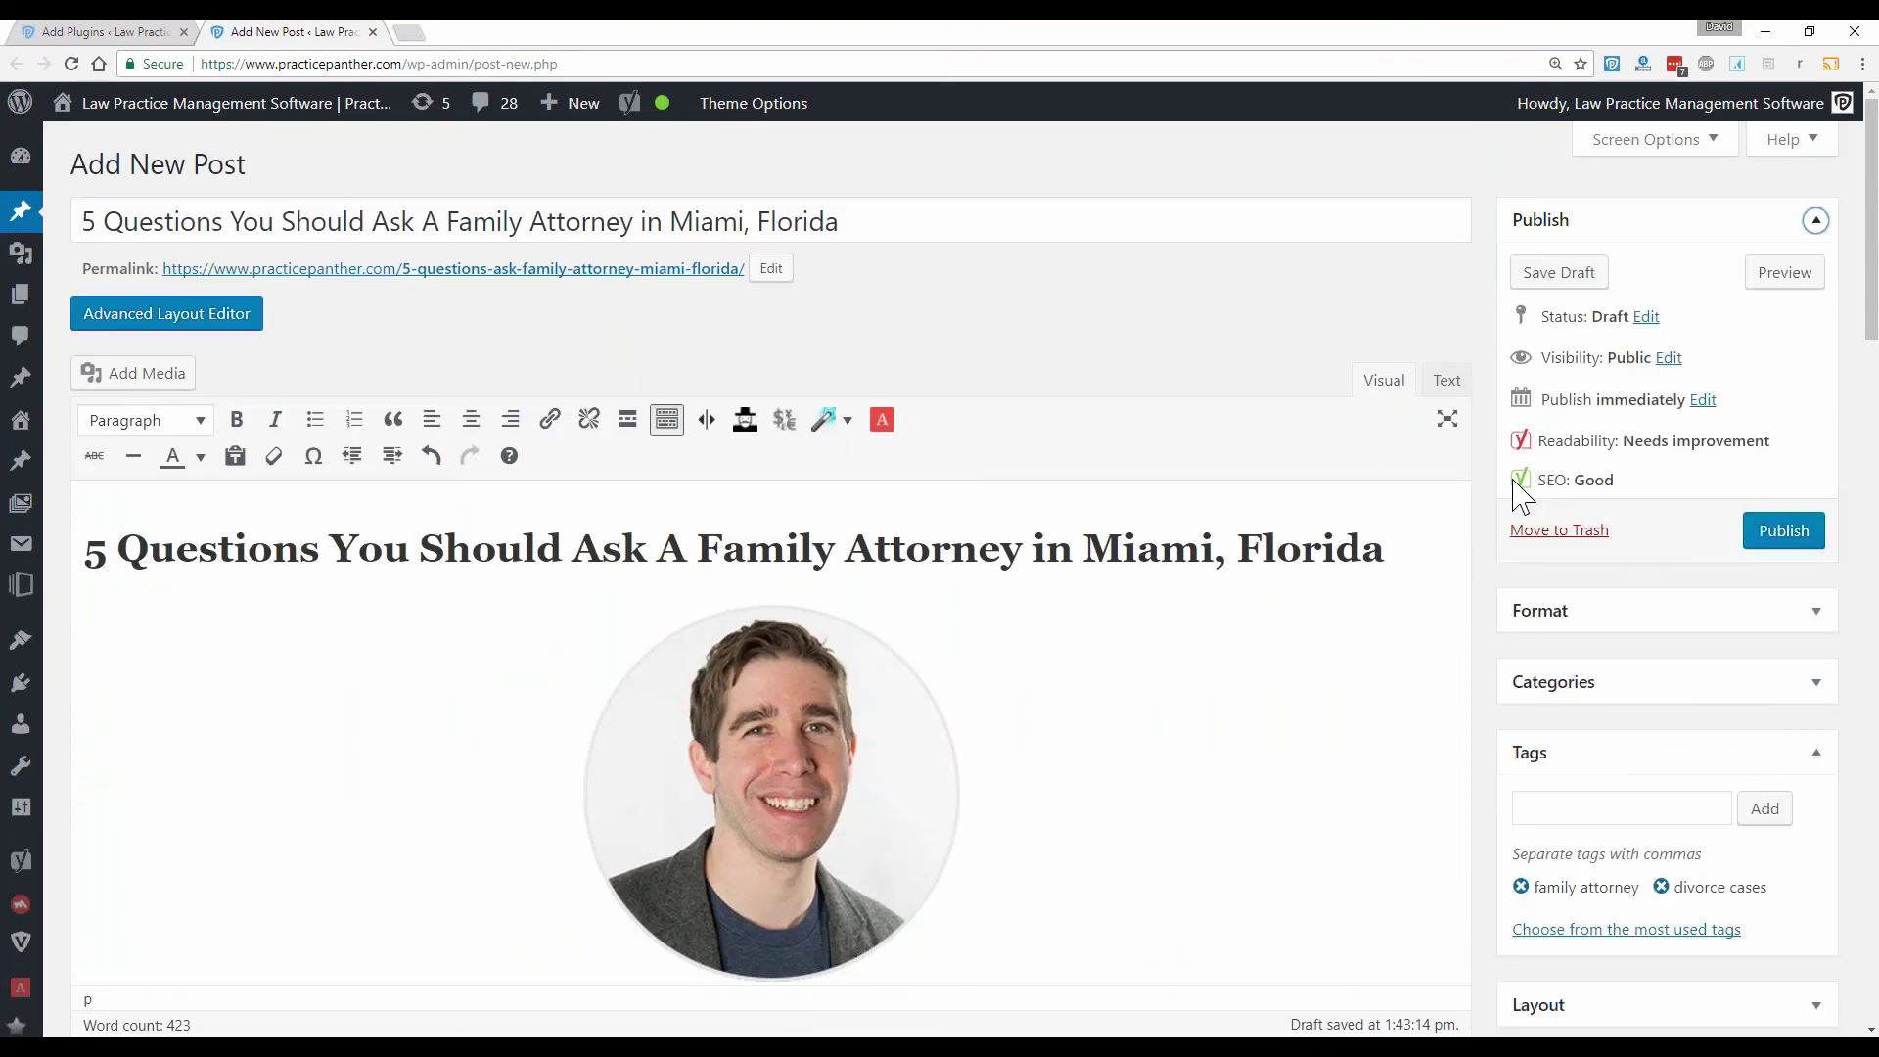